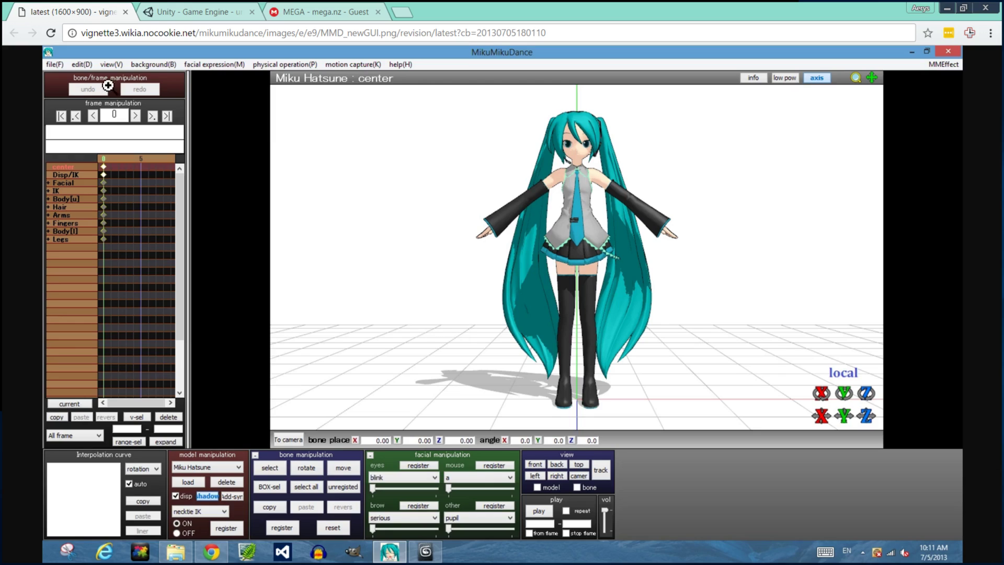
Open the archive of older Unity versions from the Unity Personal download page on the Unity website.
left_click(174, 13)
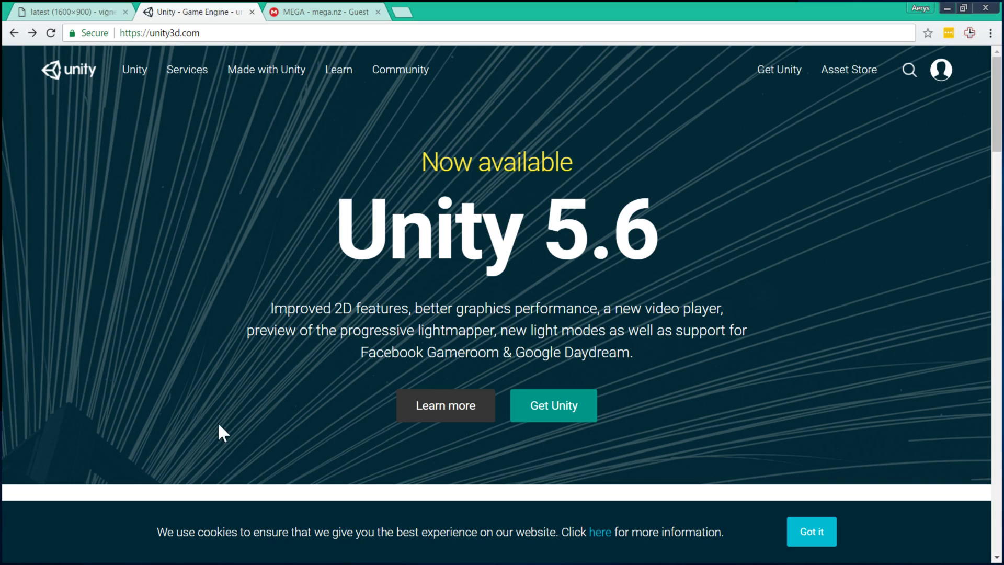
left_click(550, 413)
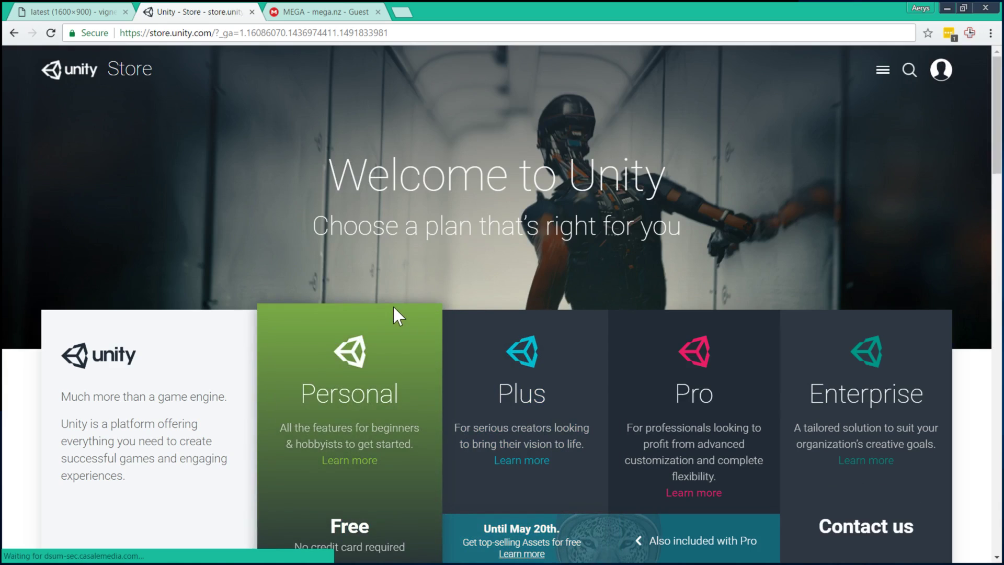
scroll(199, 165, "down", 5)
left_click(321, 397)
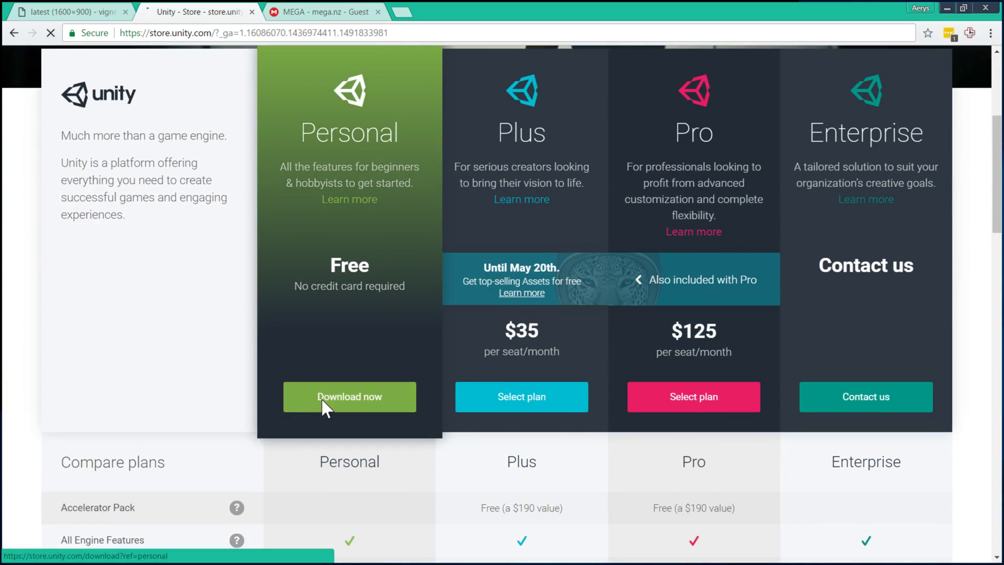
scroll(290, 393, "down", 6)
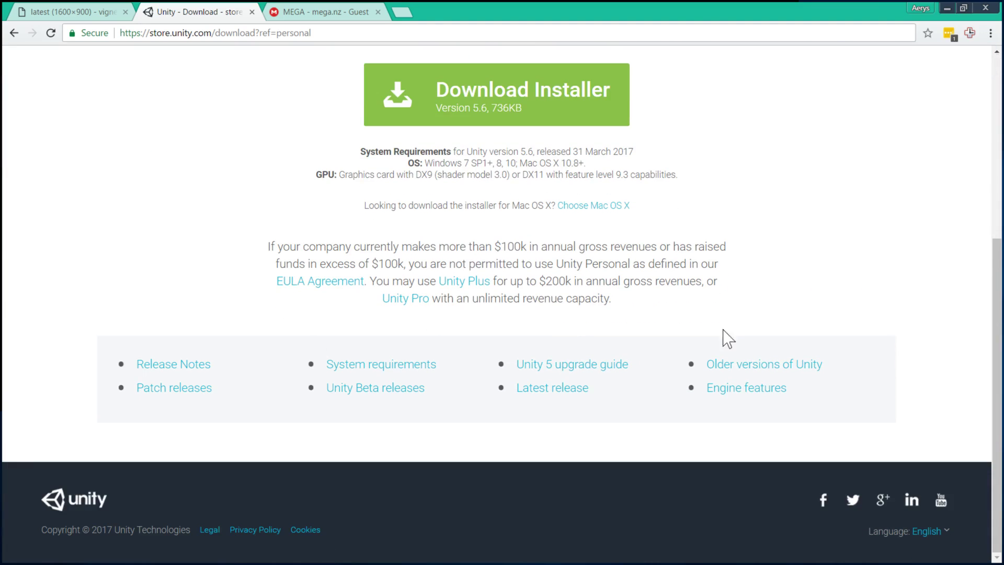
left_click(739, 367)
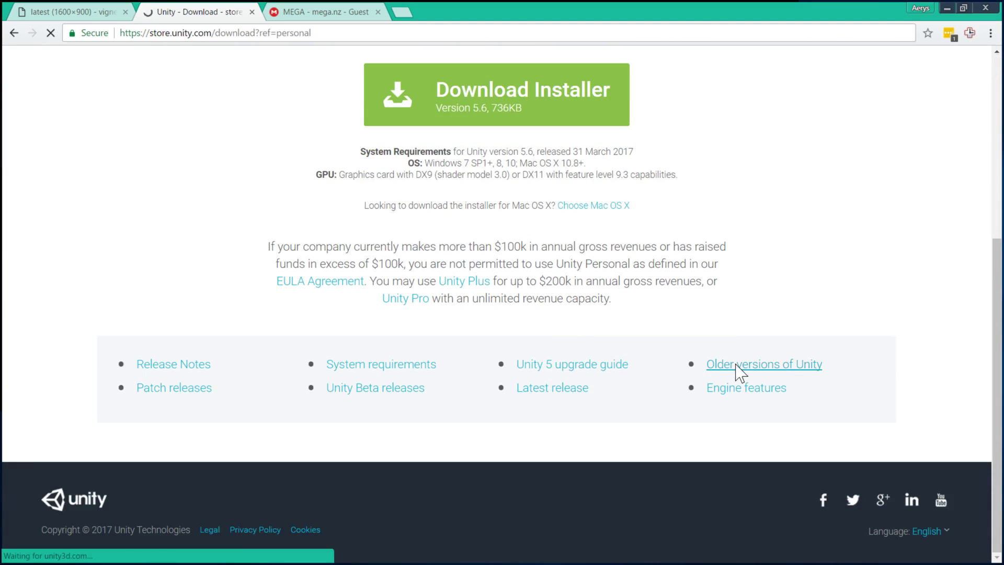
Download the Windows Unity Installer for Unity 5.4.3 from the archive and dismiss the download notice.
scroll(26, 314, "down", 5)
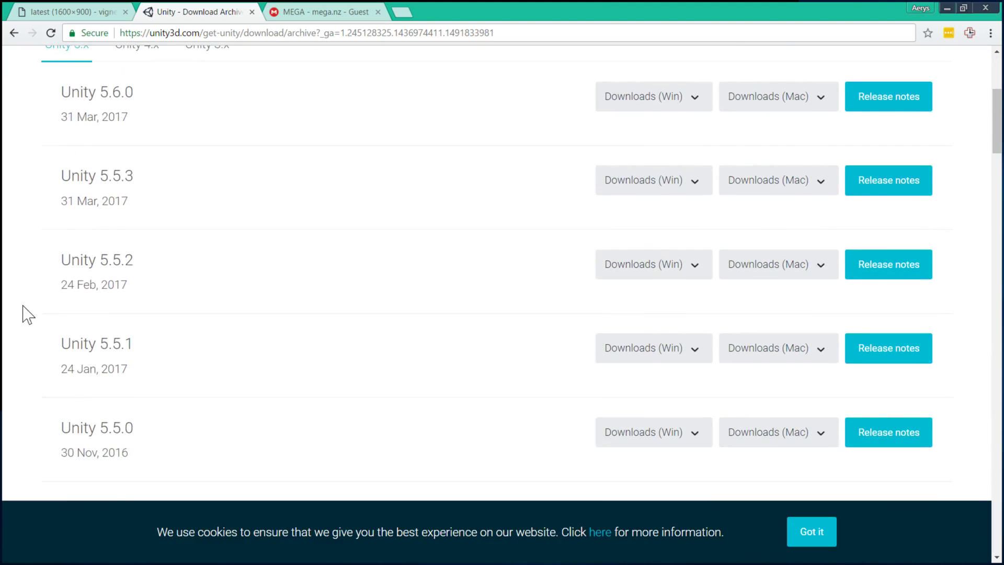
scroll(24, 314, "down", 6)
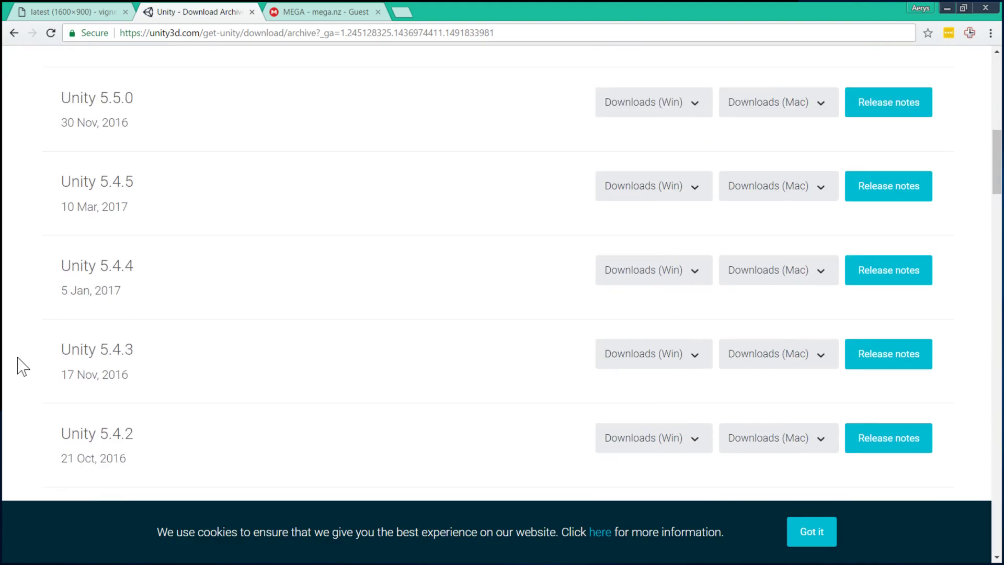
scroll(23, 366, "down", 1)
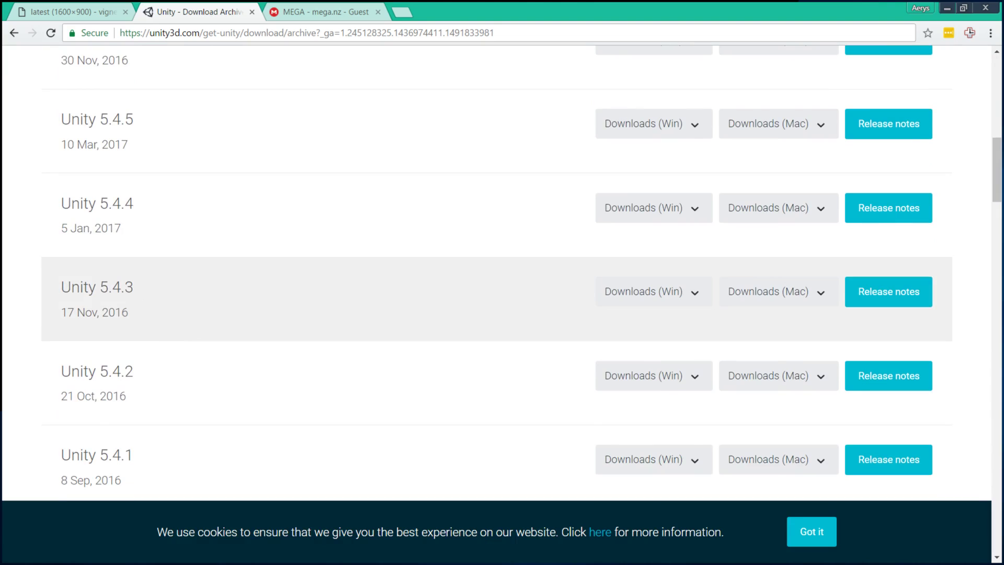
left_click(645, 306)
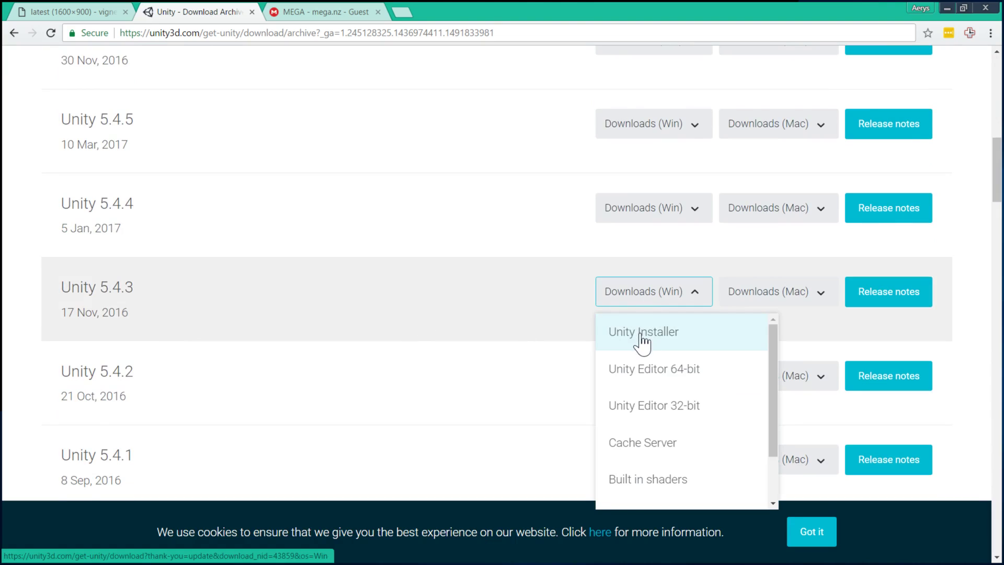
left_click(642, 337)
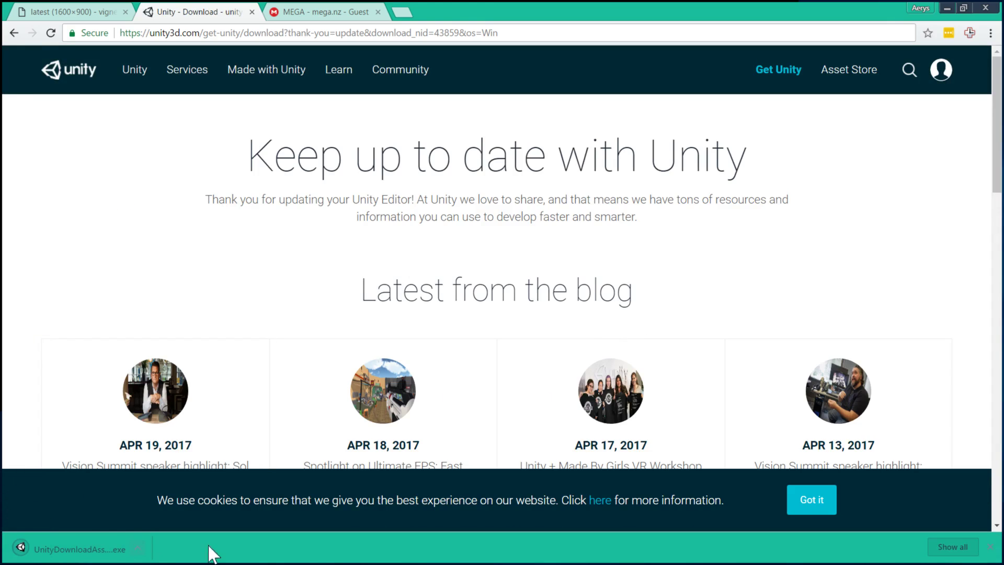
left_click(990, 547)
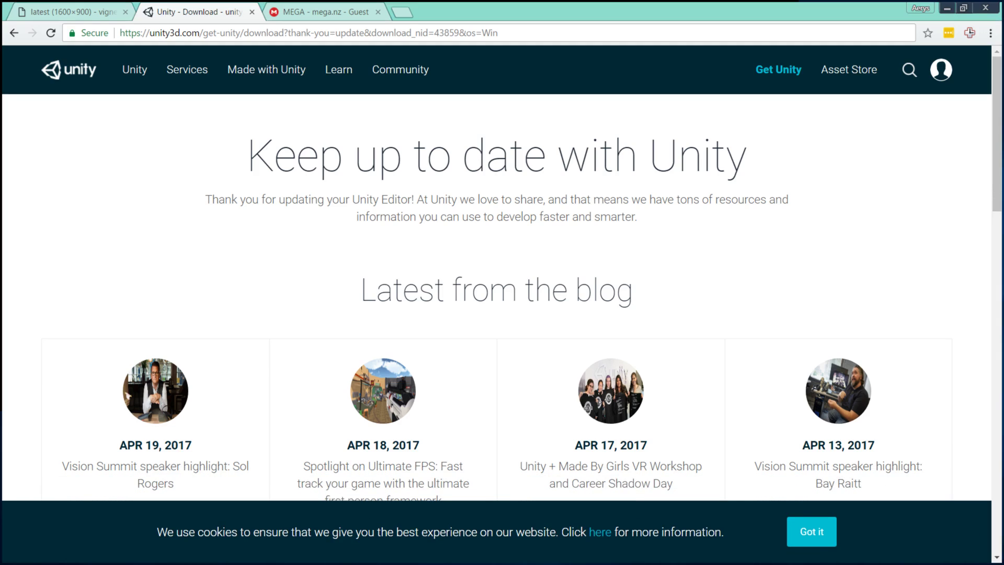
Download Model Importer 0.4.1.zip from the Model Import folder of the shared MEGA builds.
left_click(330, 15)
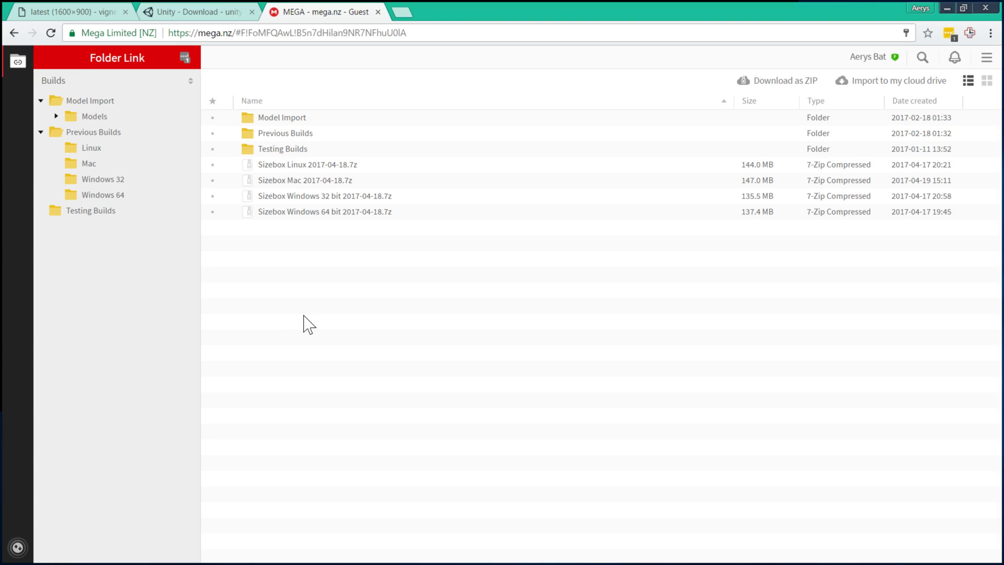
double_click(269, 119)
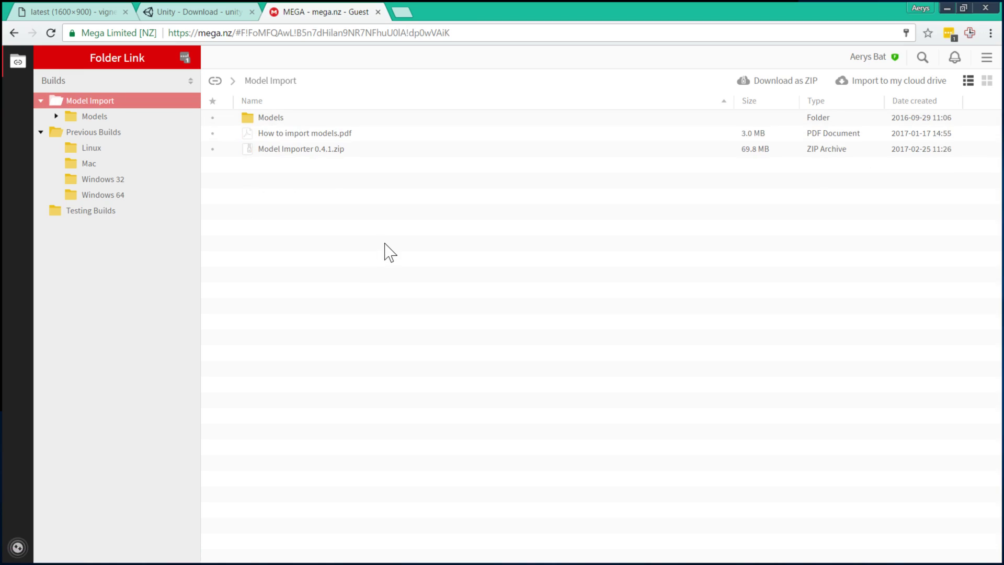
right_click(291, 153)
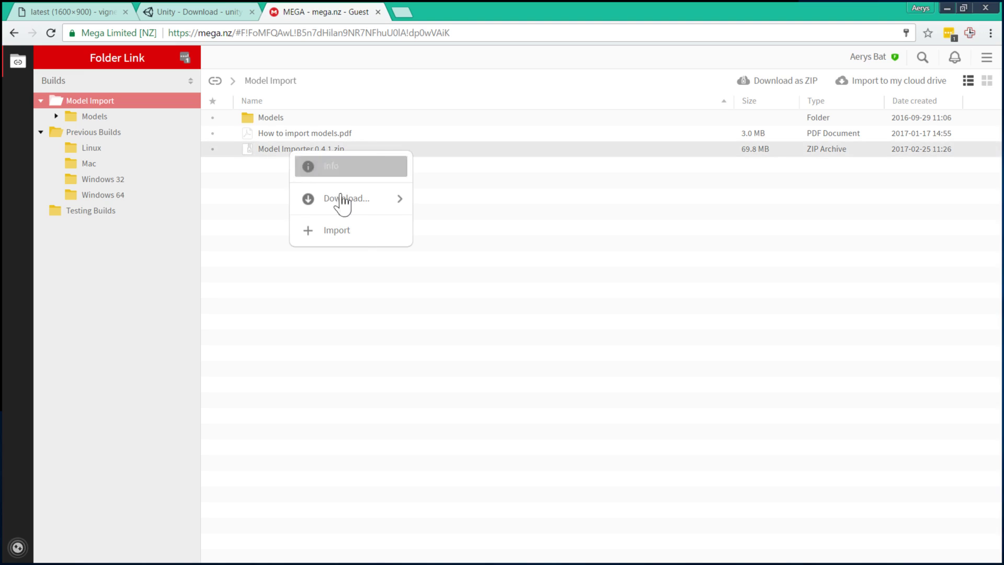
mouse_move(337, 206)
left_click(432, 205)
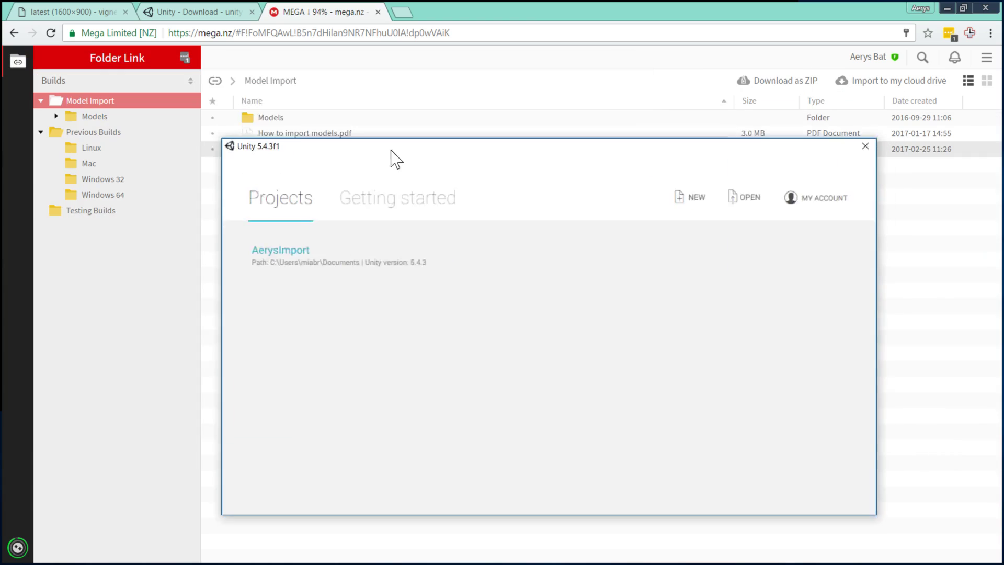
Clear the browser away and create a new 3D project named SizeboxImportTest in the Unity 5.4.3f1 launcher.
left_click_drag(392, 152, 272, 61)
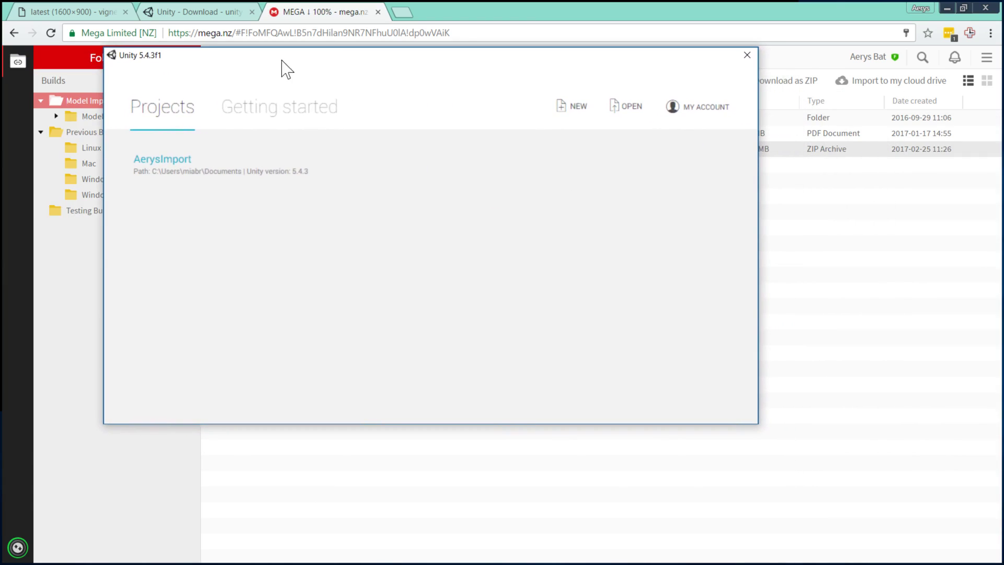
left_click(946, 8)
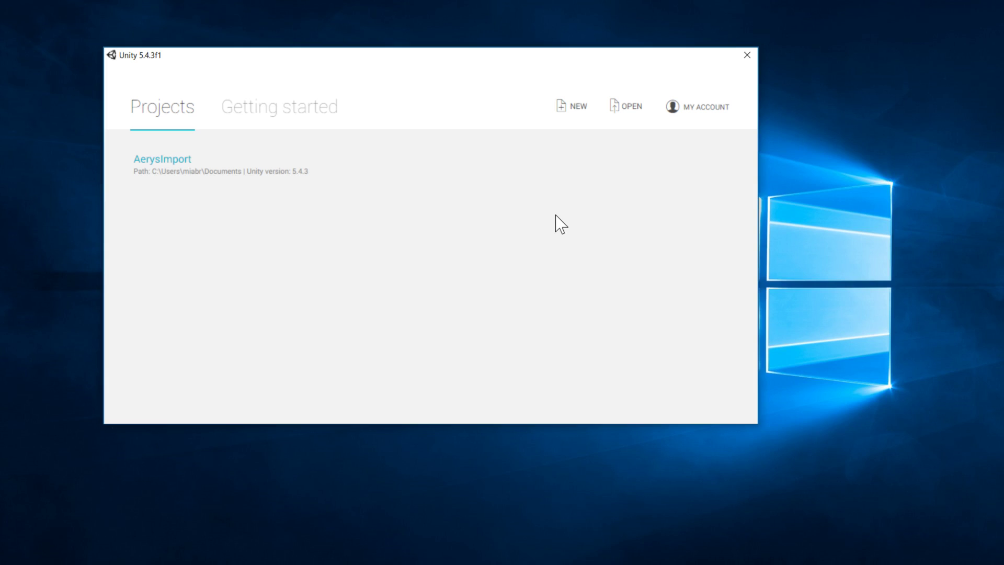
left_click(570, 112)
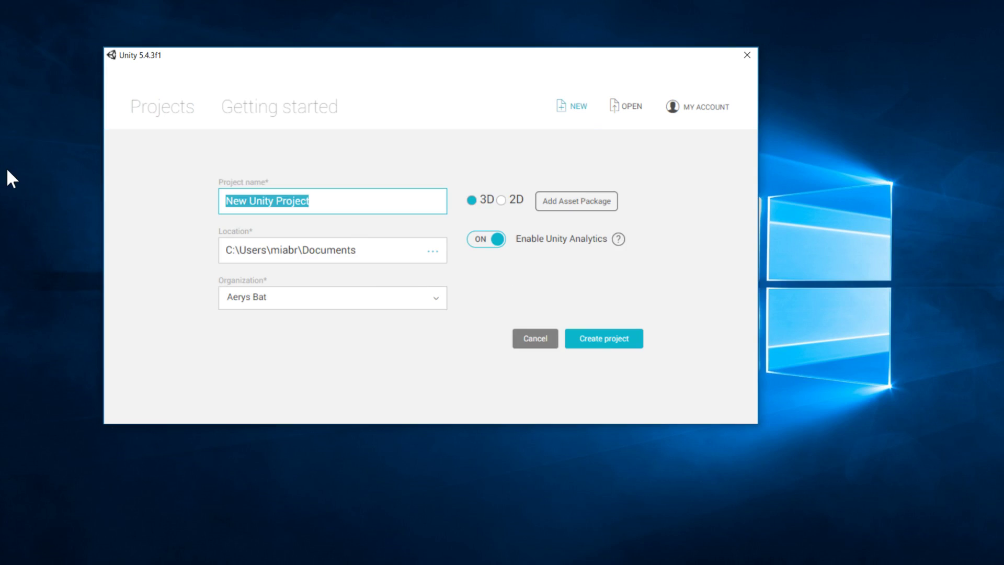
type("SizeboxImportTest")
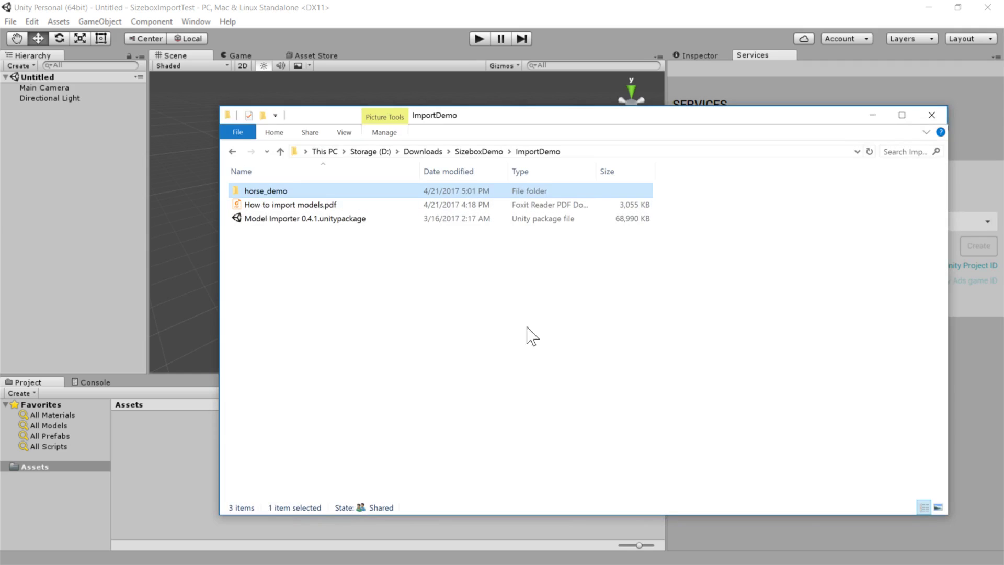
Bring Model Importer 0.4.1.unitypackage from the ImportDemo folder into the Unity project's Assets.
left_click(528, 336)
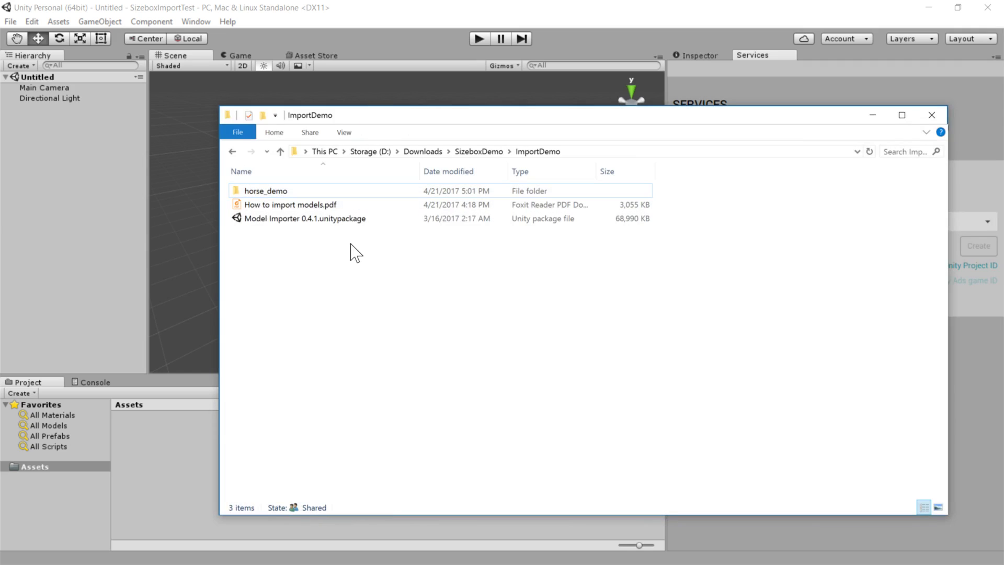
left_click(316, 221)
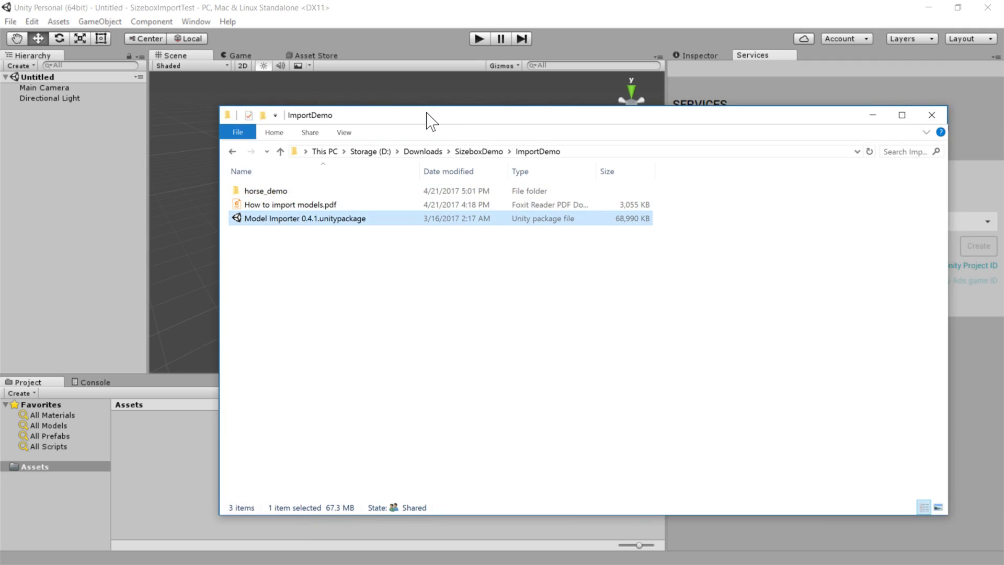
left_click_drag(428, 117, 478, 92)
left_click_drag(345, 192, 169, 463)
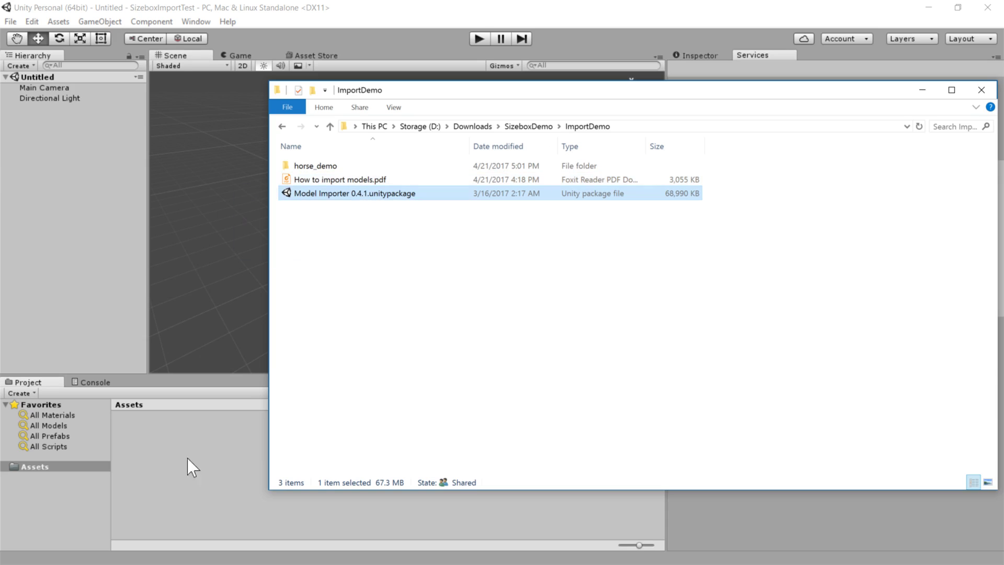
left_click_drag(388, 256, 144, 433)
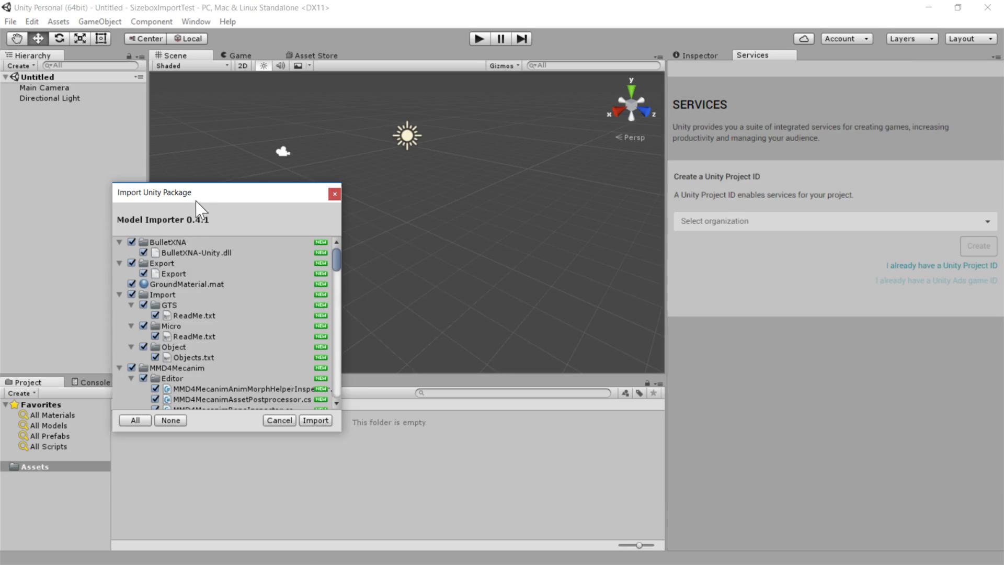
Review the Model Importer 0.4.1 package contents and import all of its items into the project.
left_click_drag(201, 198, 293, 99)
scroll(340, 243, "down", 7)
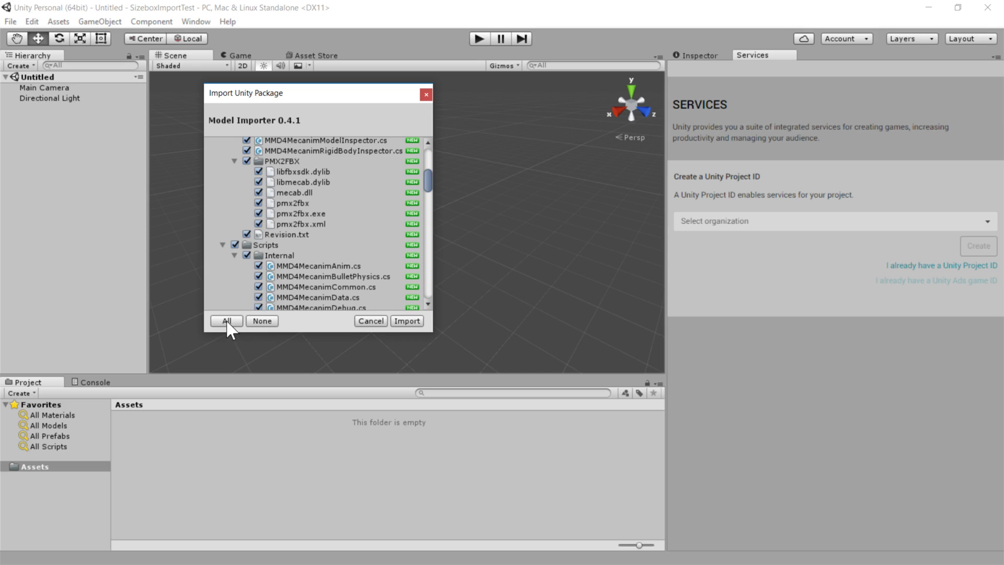
scroll(324, 244, "down", 5)
left_click(405, 321)
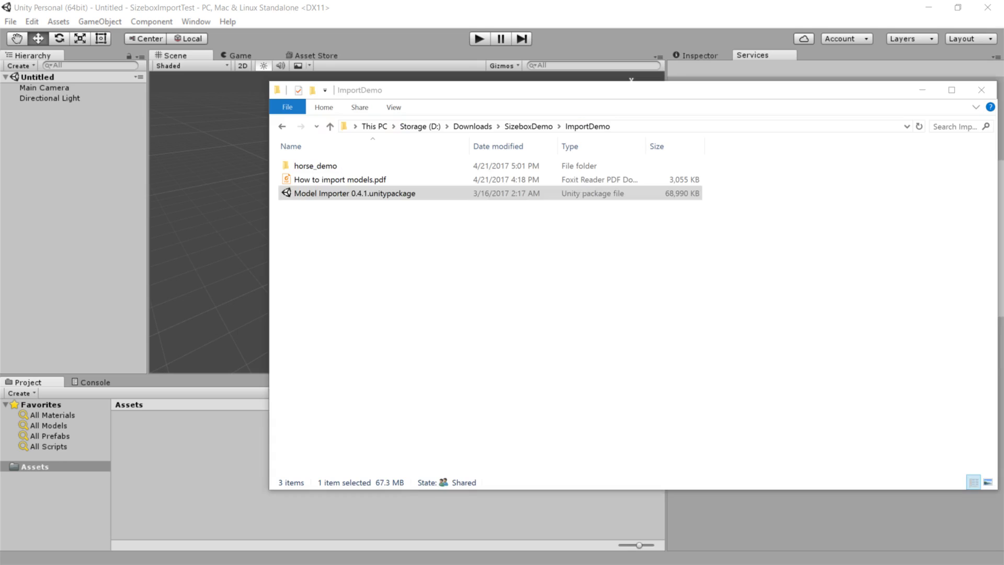
Open the horse_demo folder and examine its .tga texture files and the horse.pmx model file.
double_click(372, 166)
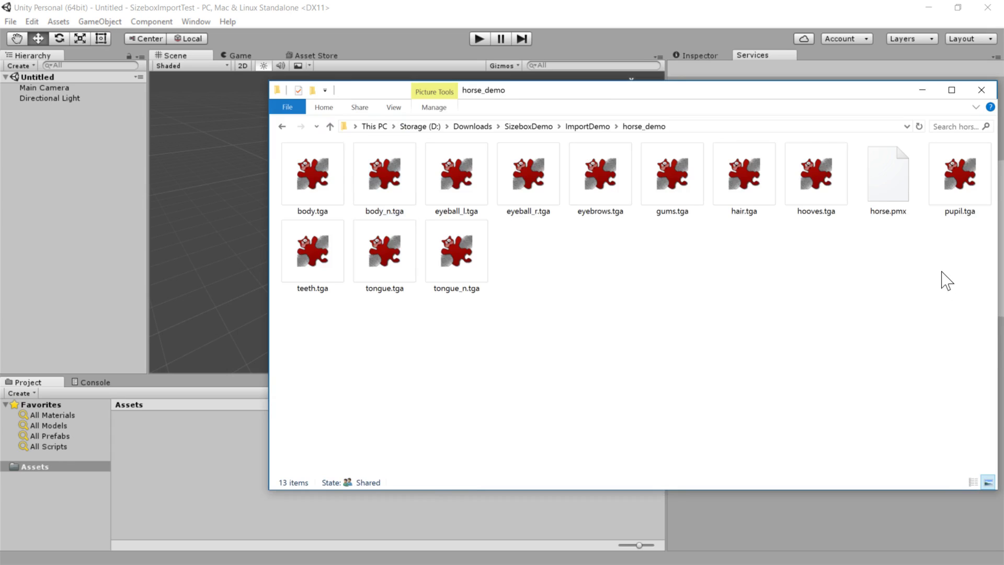
left_click_drag(667, 93, 548, 97)
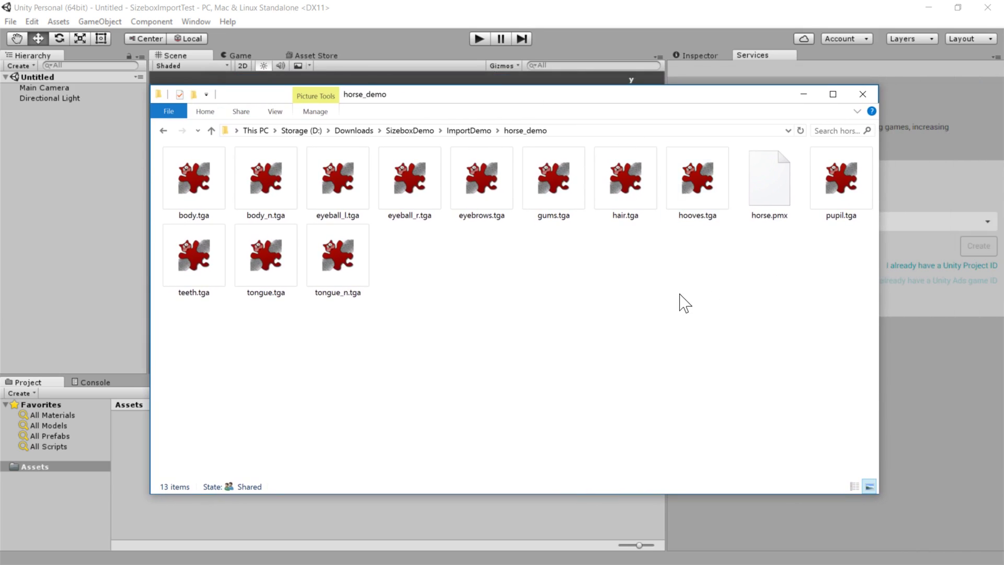
left_click_drag(679, 277, 178, 168)
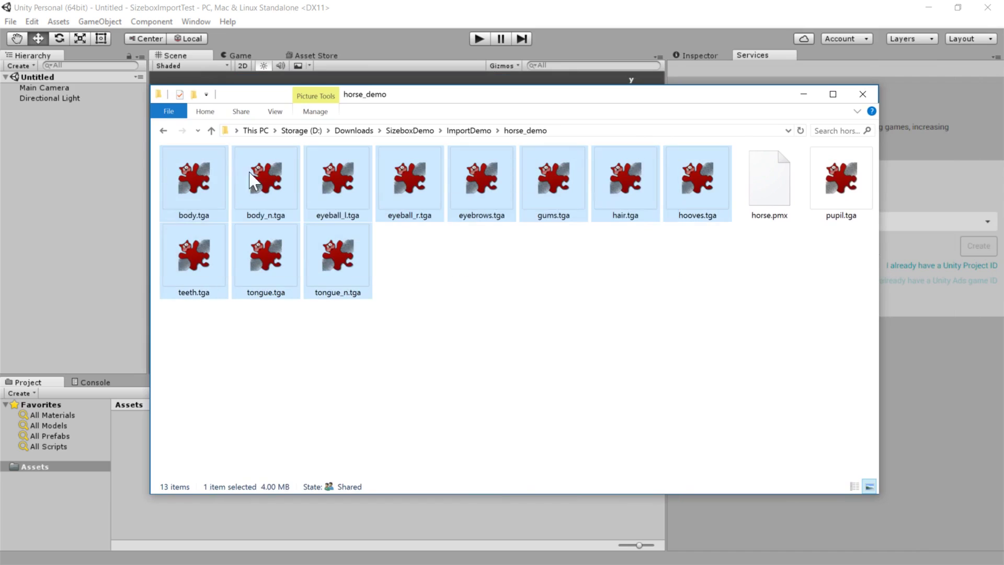
left_click(815, 209)
left_click(768, 204)
left_click(714, 308)
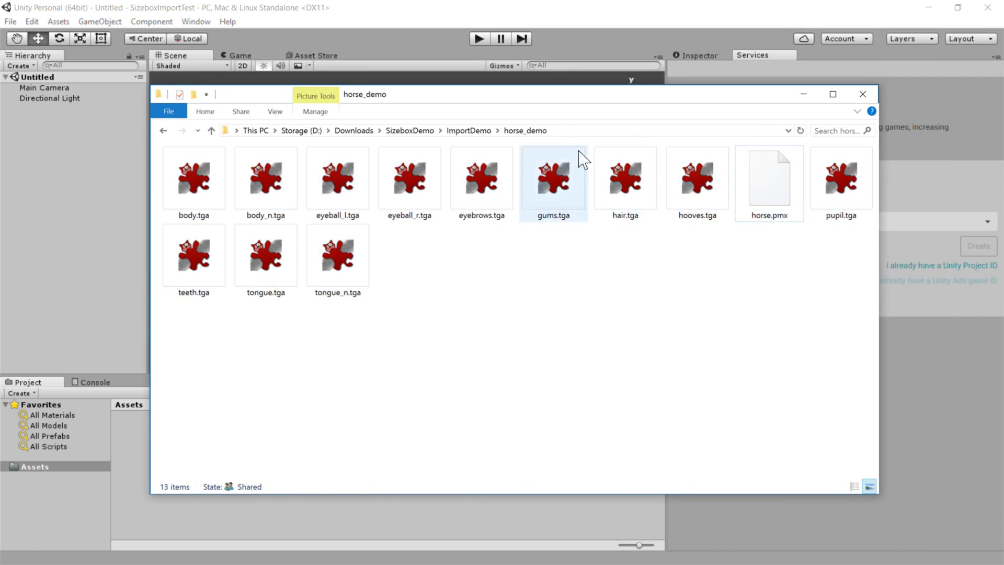
Narrow the horse_demo window, move it clear of the Unity editor, and open the Import folder in the project's Assets.
mouse_move(536, 97)
left_mouse_down()
mouse_move(623, 110)
mouse_move(515, 83)
mouse_move(690, 128)
mouse_move(544, 113)
left_mouse_up()
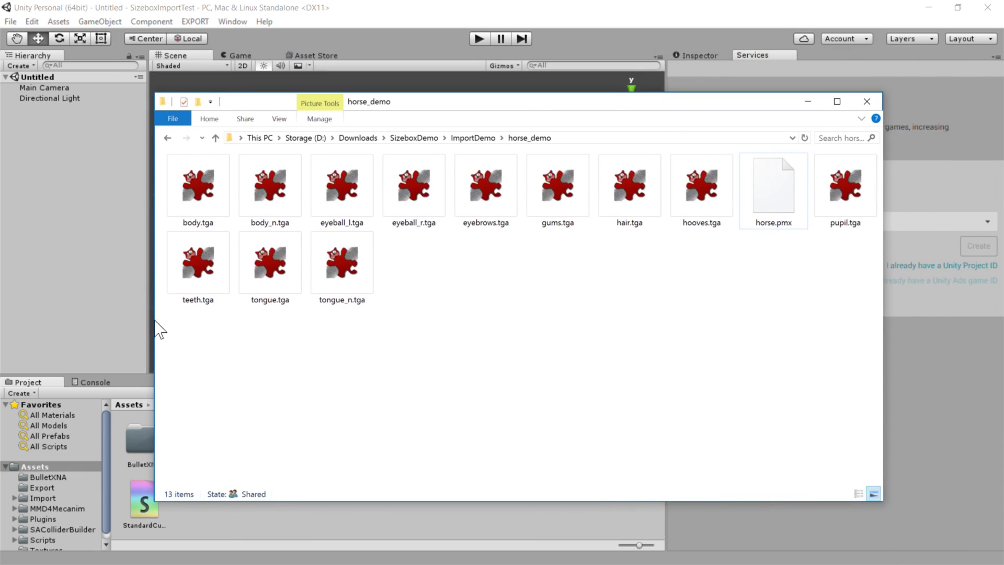
left_click_drag(155, 320, 426, 327)
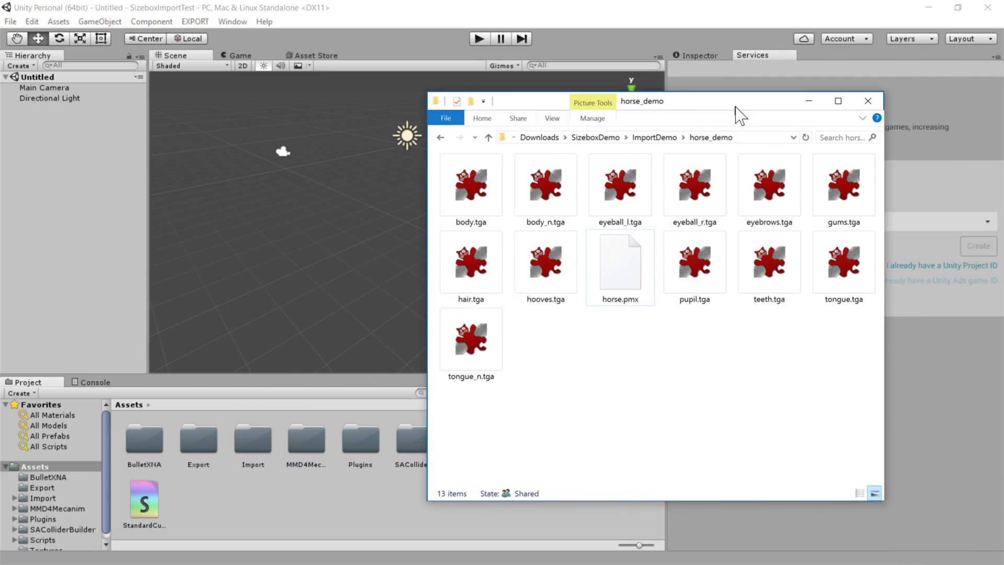
left_click_drag(735, 103, 827, 67)
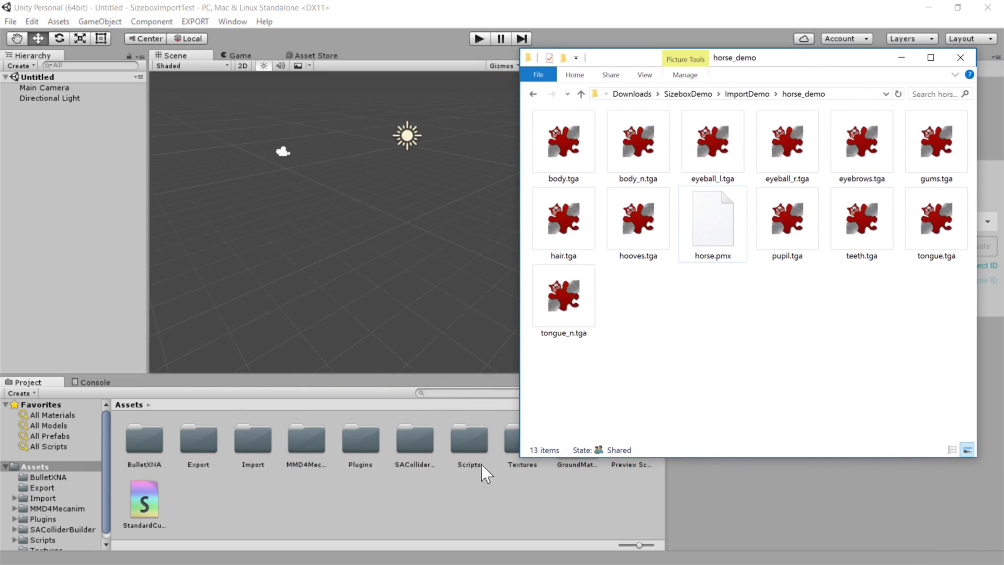
left_click_drag(754, 62, 1003, 89)
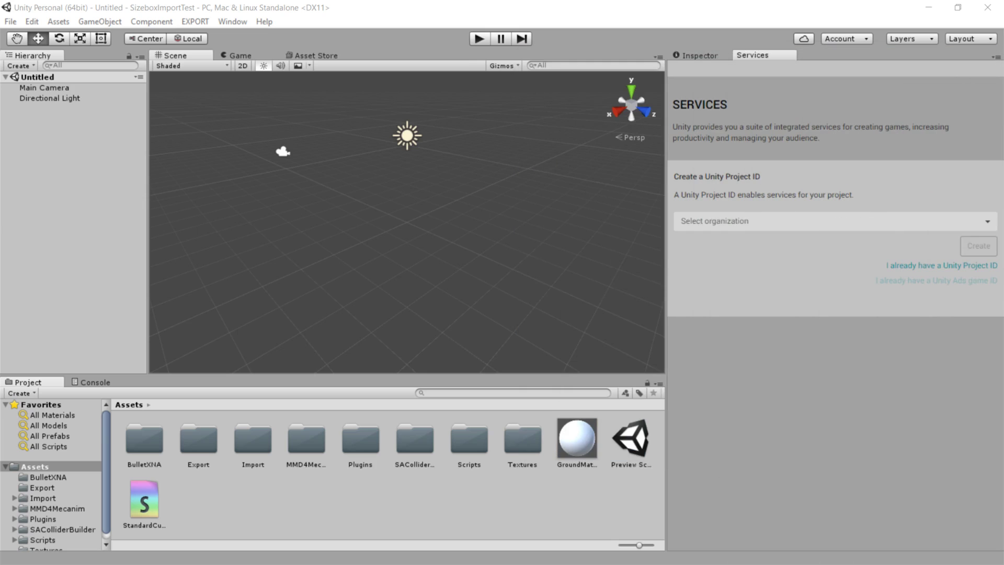
scroll(71, 497, "down", 1)
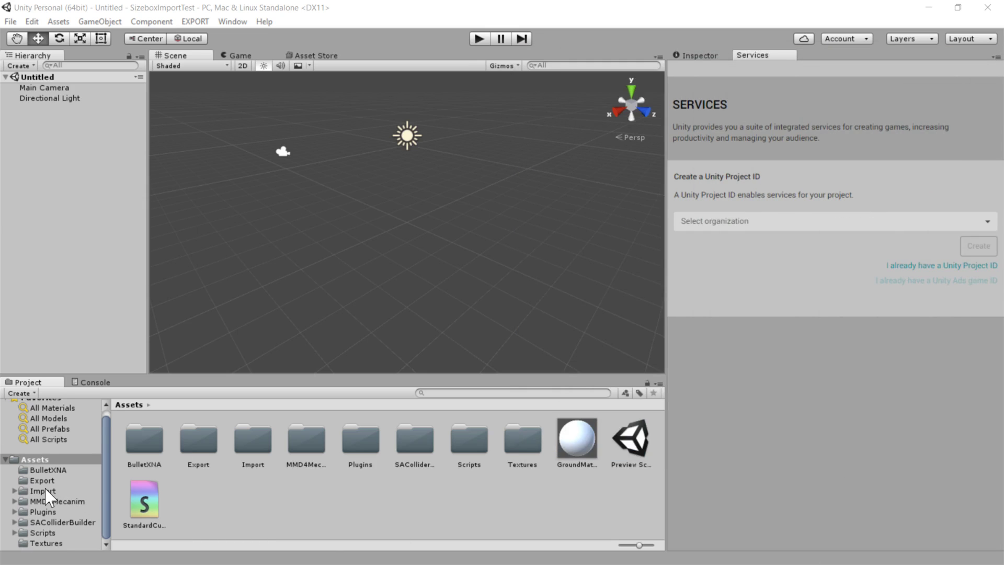
left_click(43, 490)
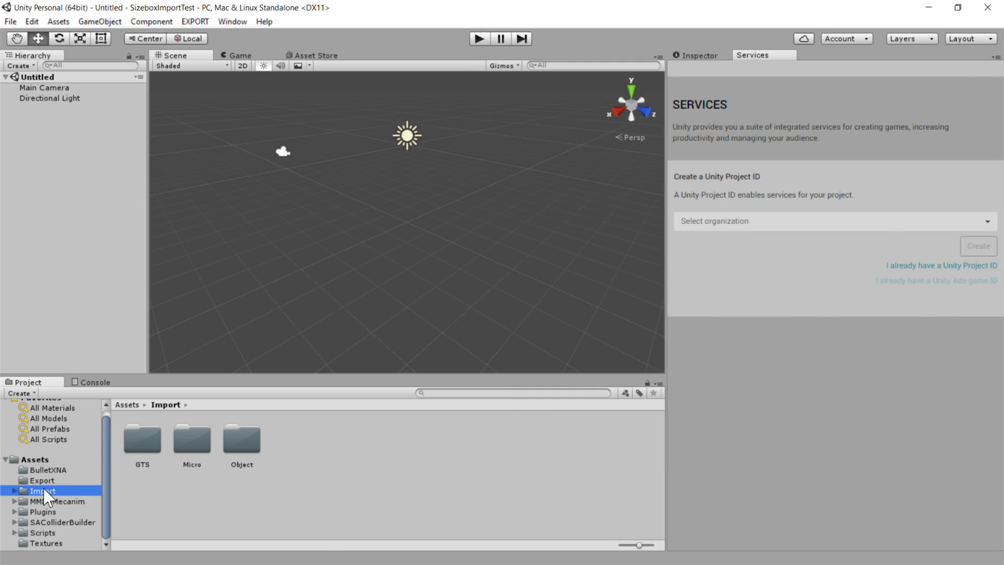
Open the GTS folder inside Import and add horse.pmx from the horse_demo folder to it.
left_click(177, 503)
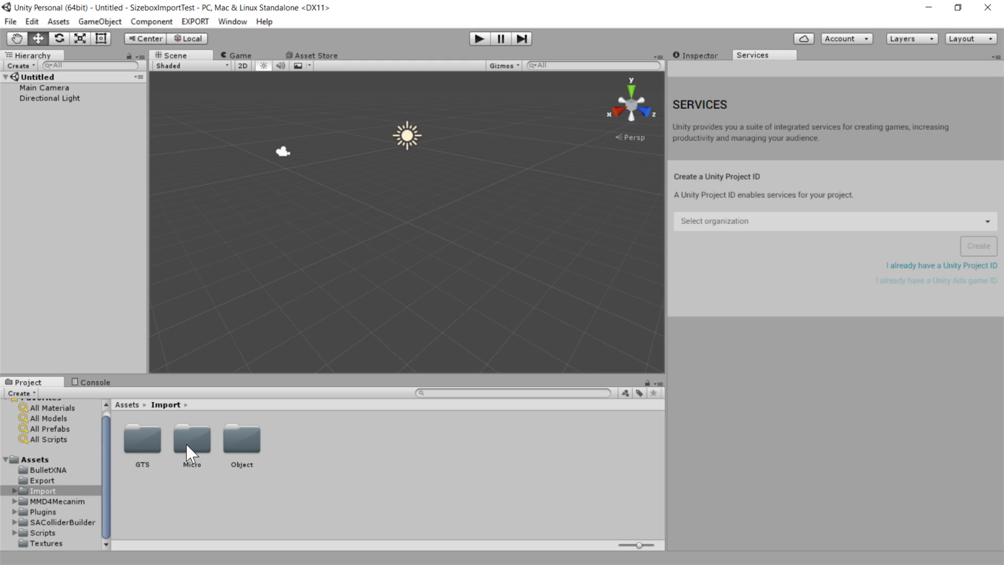
double_click(150, 449)
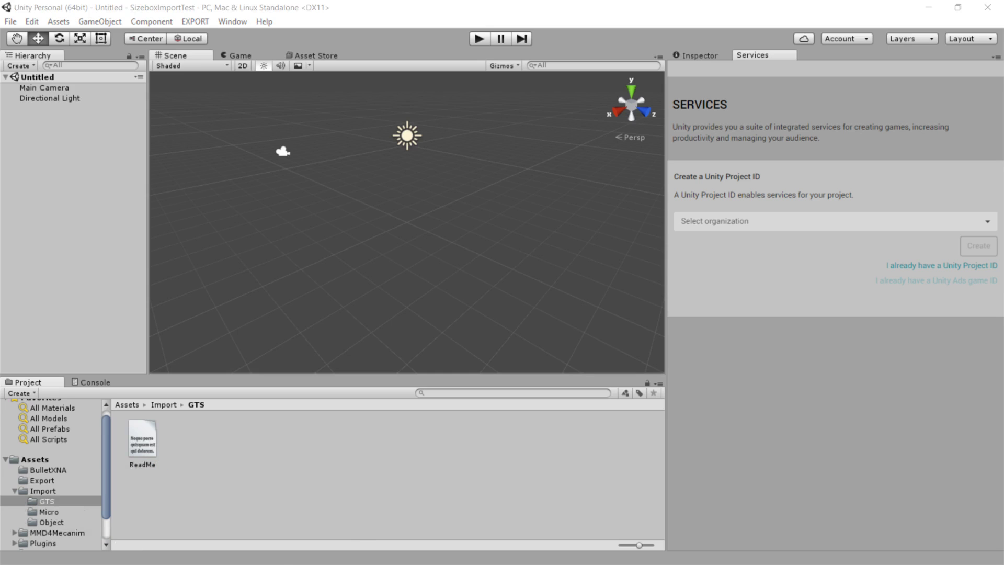
left_click_drag(616, 144, 725, 109)
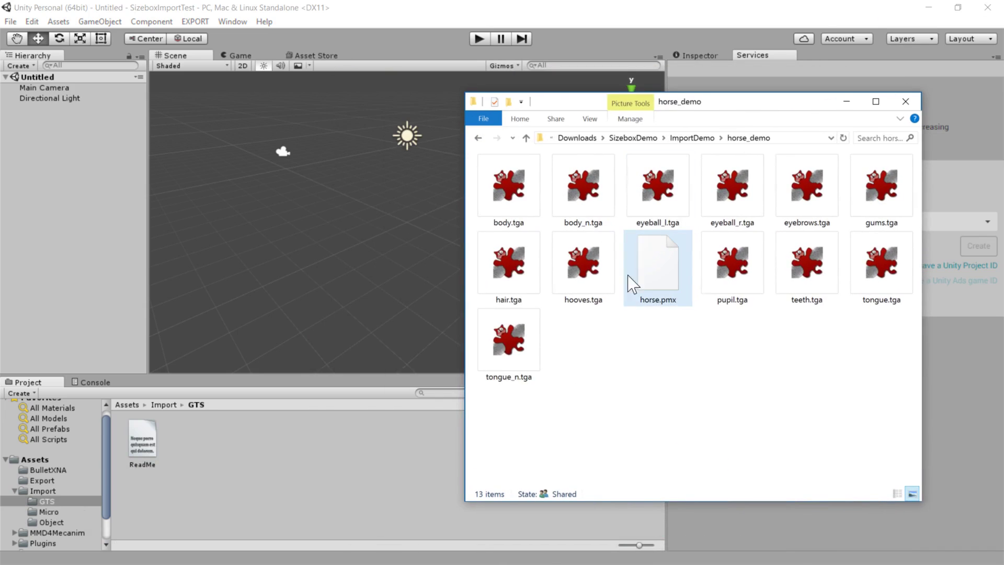
left_click_drag(679, 256, 206, 446)
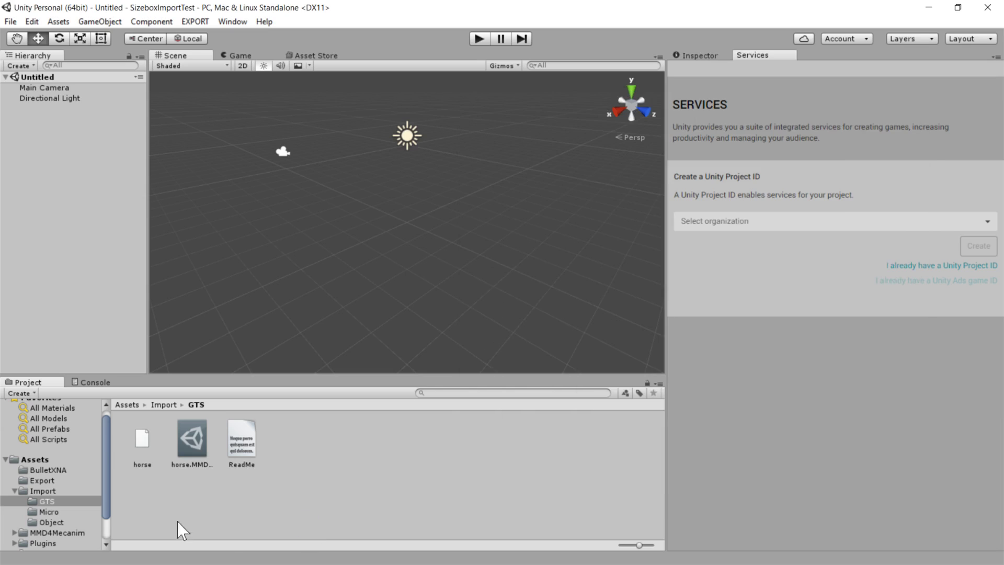
Check the imported horse.pmx and display the properties of the horse.MMD4Mecanim.asset file.
left_click(152, 438)
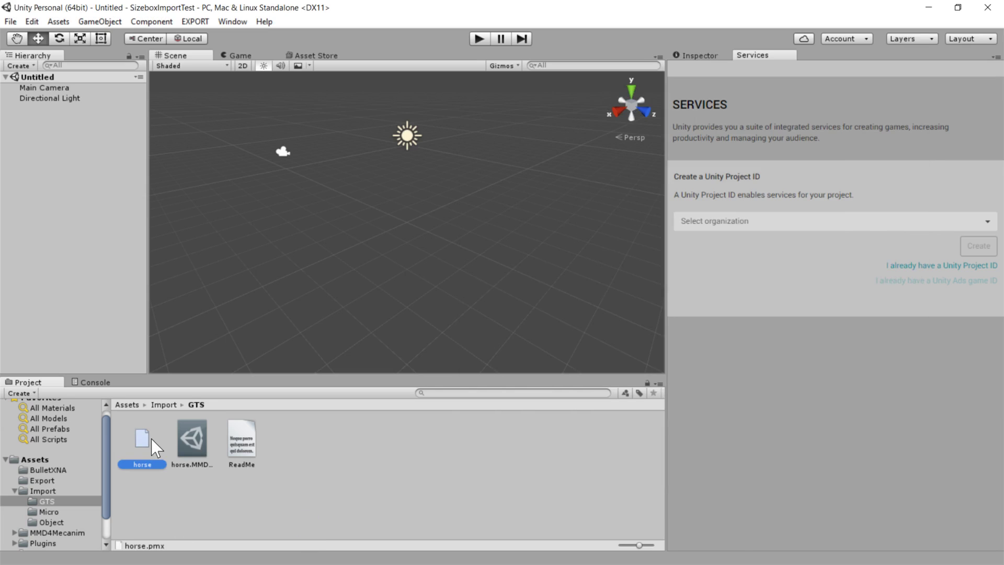
left_click(191, 445)
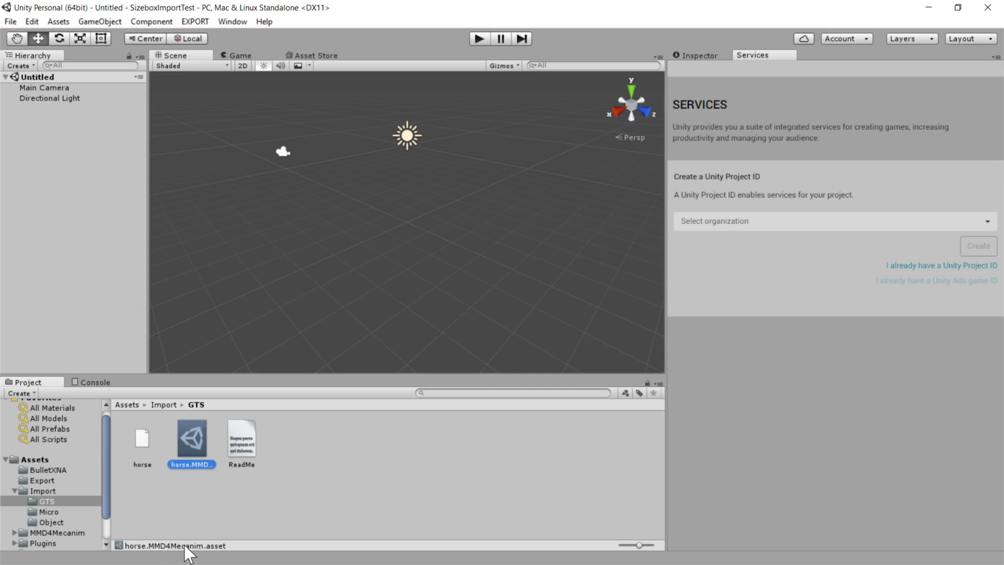
left_click(148, 444)
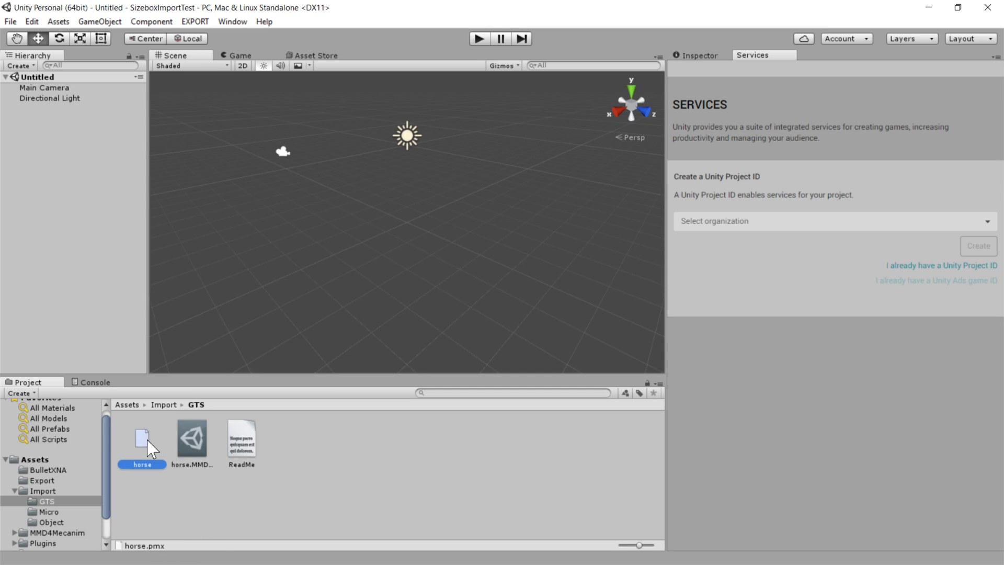
left_click(198, 444)
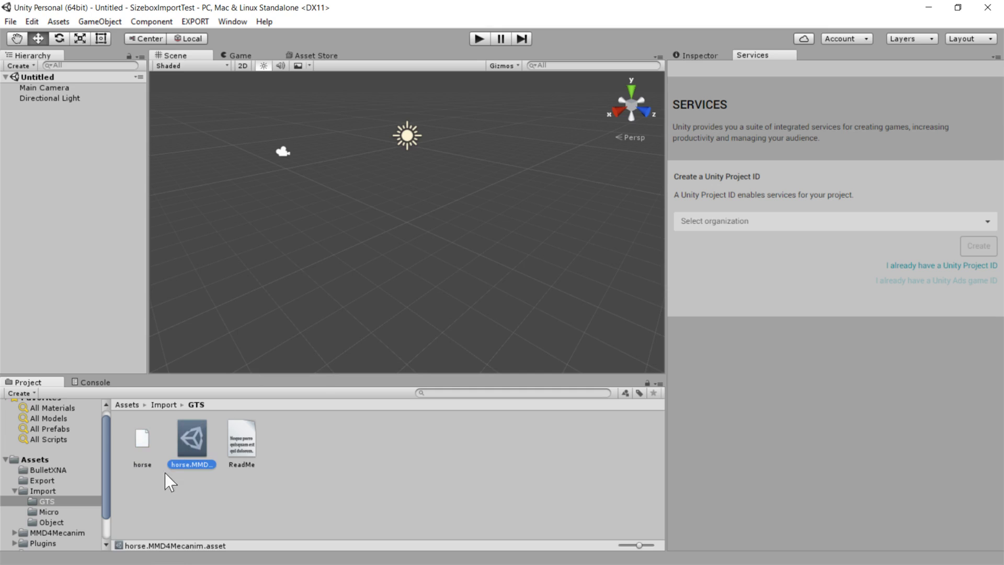
left_click(699, 54)
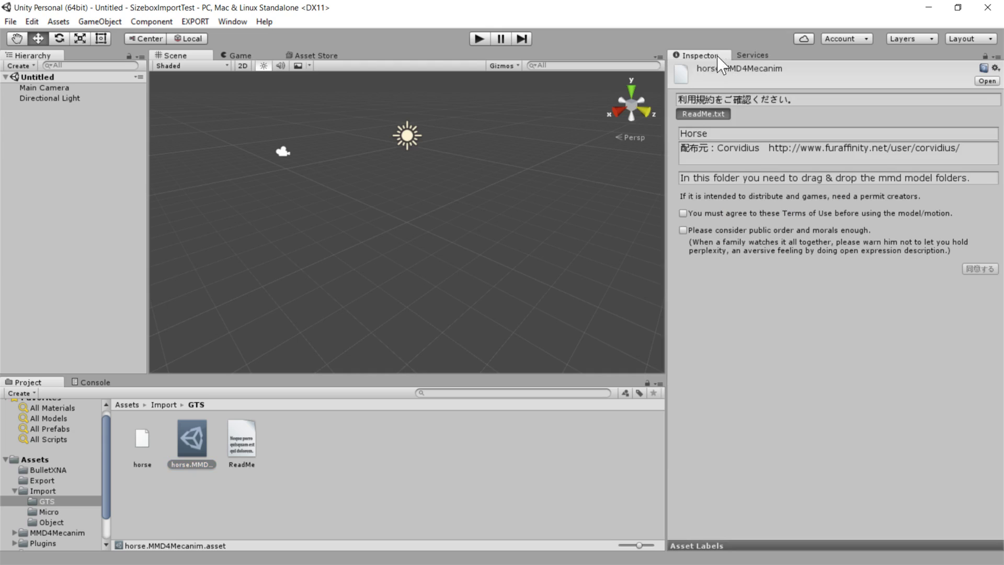
Accept both terms of use for the horse model and process it into Assets/Import/GTS/horse.fbx.
left_click(682, 213)
left_click(686, 231)
left_click(980, 269)
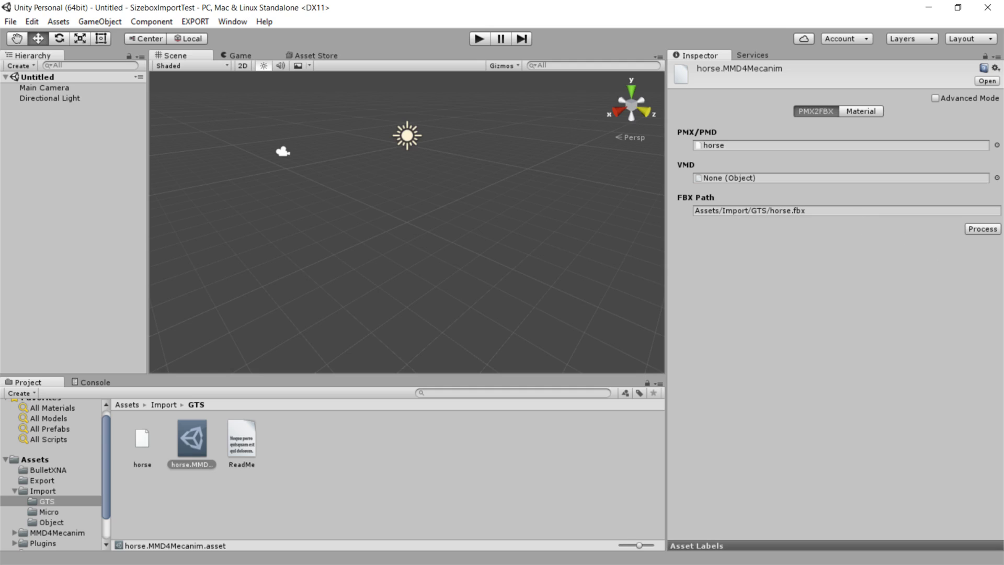
left_click(983, 229)
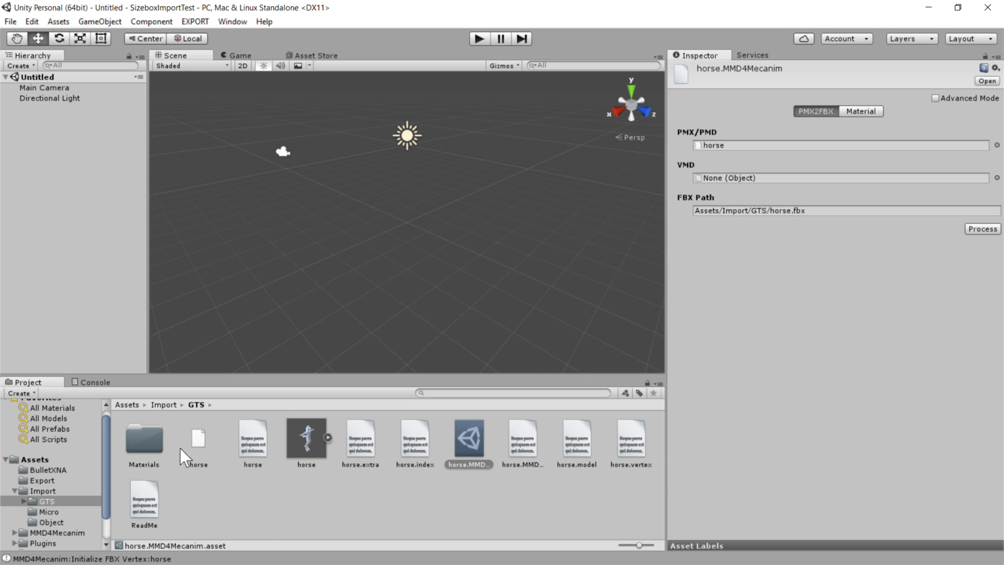
Place the converted horse model from the GTS folder into the scene.
scroll(326, 236, "down", 2)
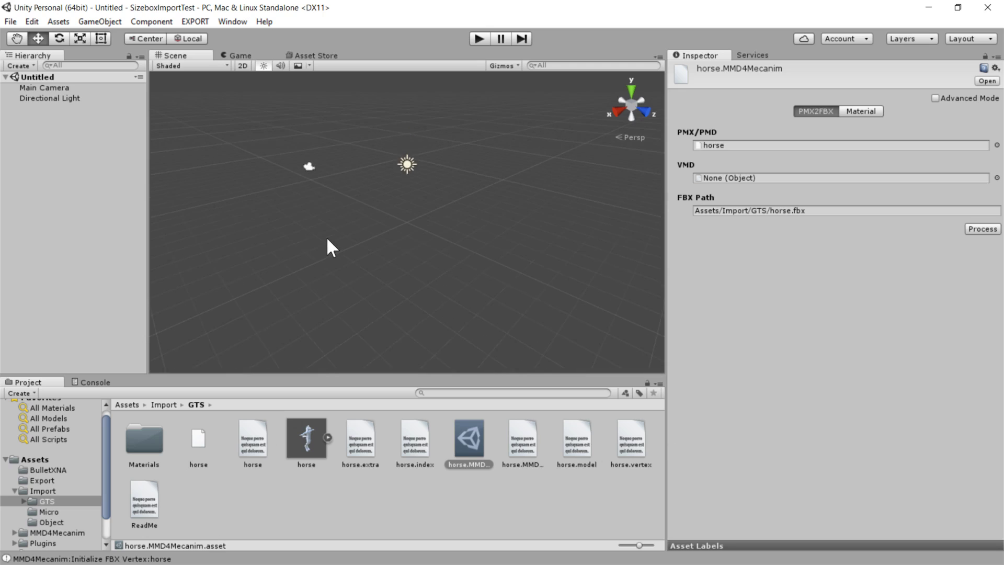
scroll(326, 236, "down", 3)
left_click_drag(307, 450, 306, 326)
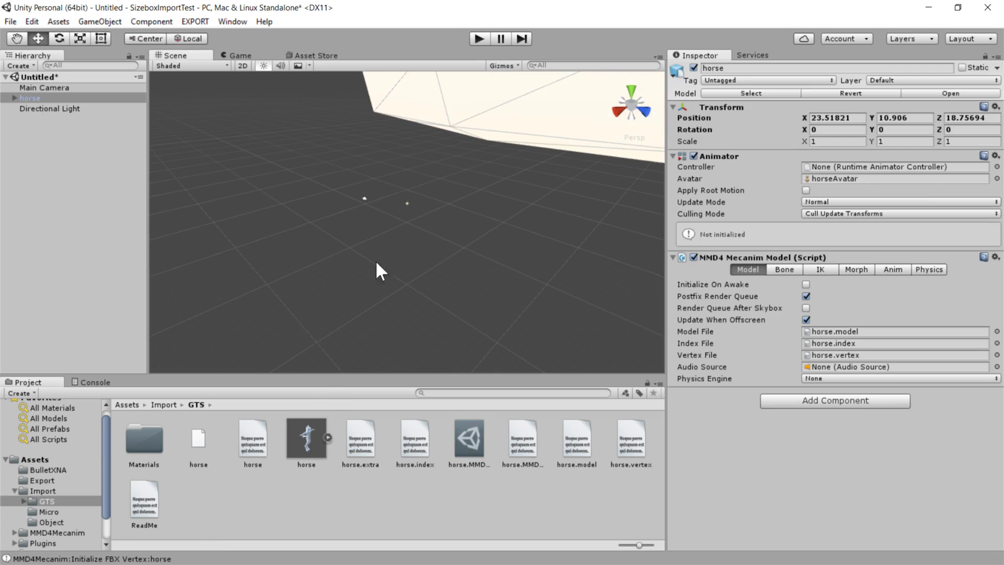
Examine the head, torso and arms of the untextured horse model in the scene, first selected and then deselected.
scroll(395, 241, "down", 7)
scroll(387, 186, "down", 3)
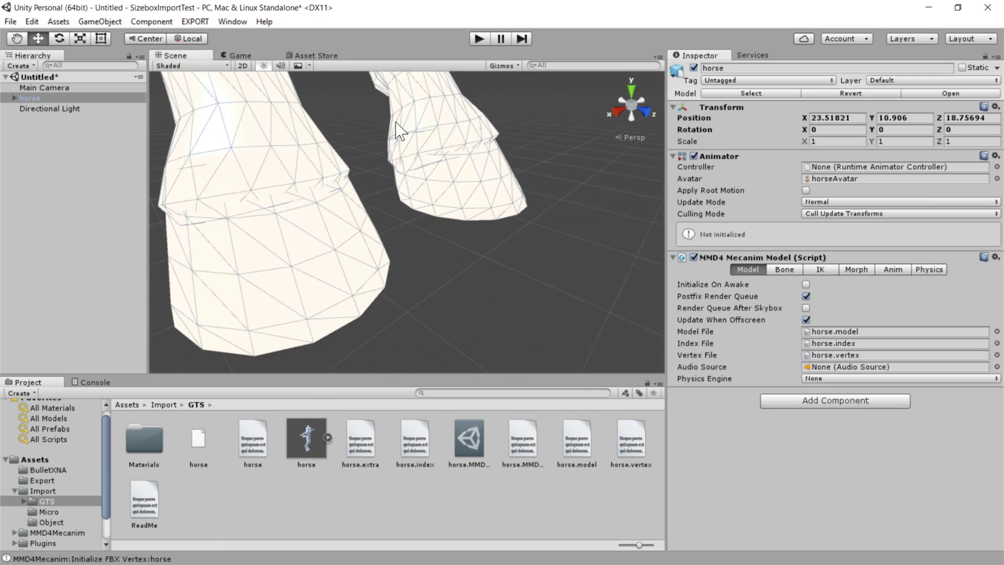
middle_click_drag(394, 122, 398, 387)
scroll(445, 206, "down", 8)
middle_click_drag(442, 137, 439, 335)
scroll(450, 209, "down", 8)
middle_click_drag(410, 250, 444, 280)
right_click_drag(440, 287, 490, 227)
middle_click_drag(372, 360, 391, 306)
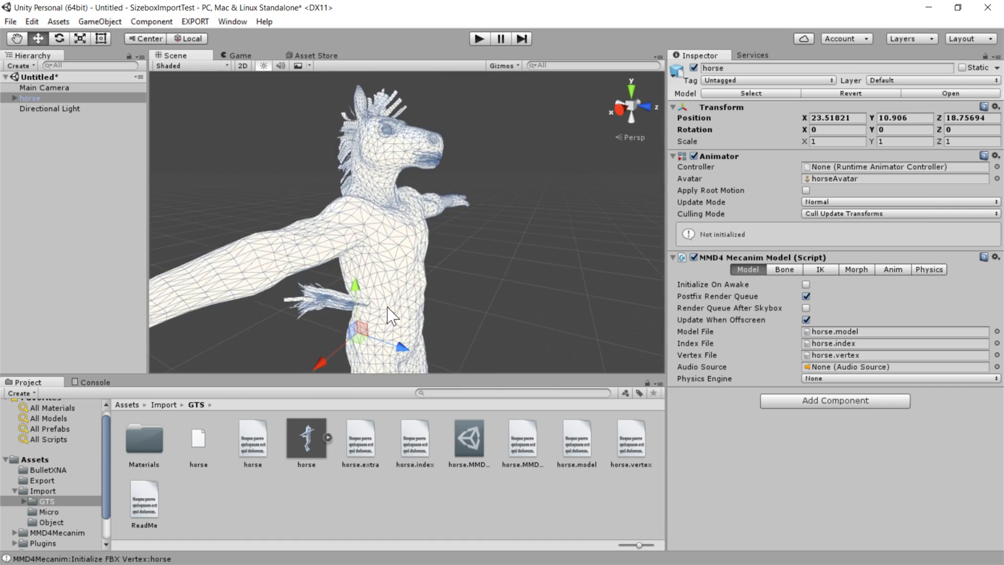
left_click(505, 249)
middle_click_drag(495, 244, 521, 242)
left_click_drag(521, 242, 468, 250, "alt")
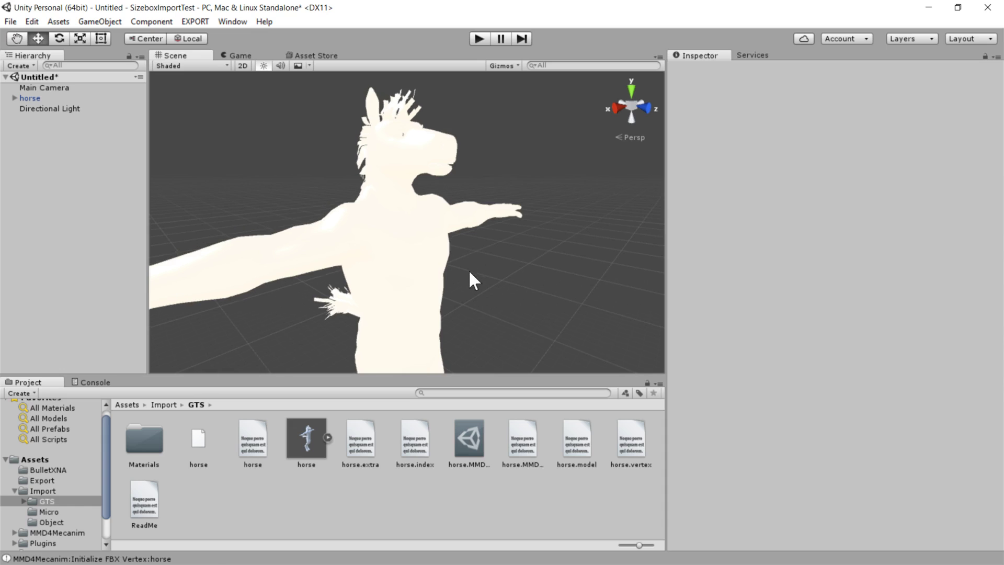
left_click_drag(466, 302, 462, 195)
mouse_move(464, 241)
left_mouse_down()
mouse_move(466, 325)
mouse_move(459, 252)
left_mouse_up()
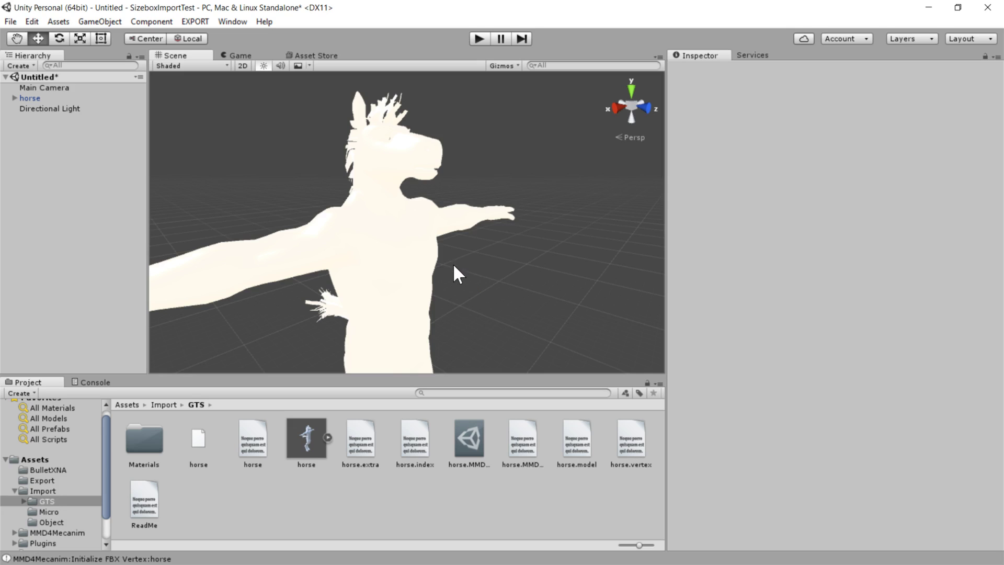
mouse_move(451, 259)
middle_mouse_down()
mouse_move(477, 279)
mouse_move(463, 264)
middle_mouse_up()
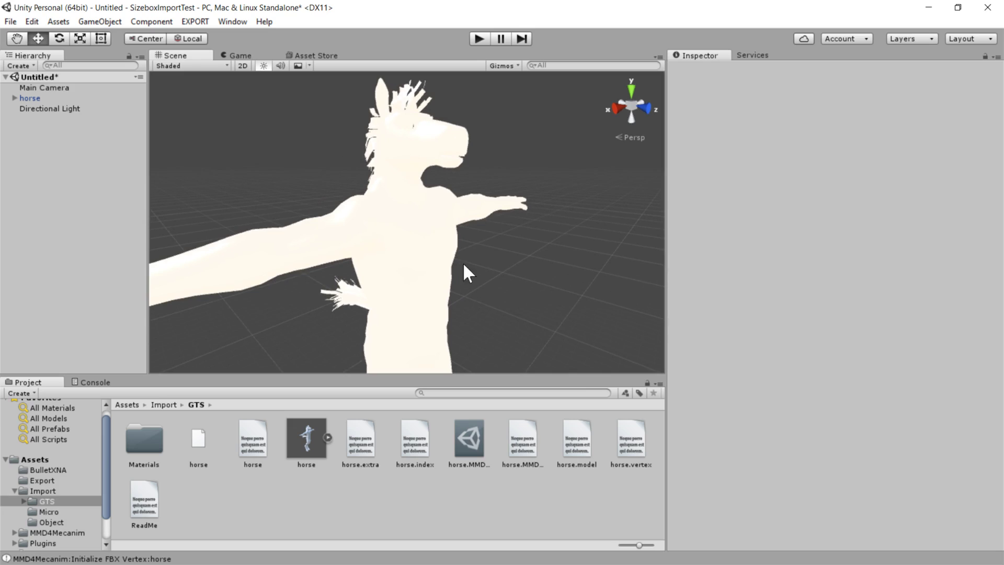
Open the Materials folder inside GTS and display the settings of the 0.body material.
double_click(142, 448)
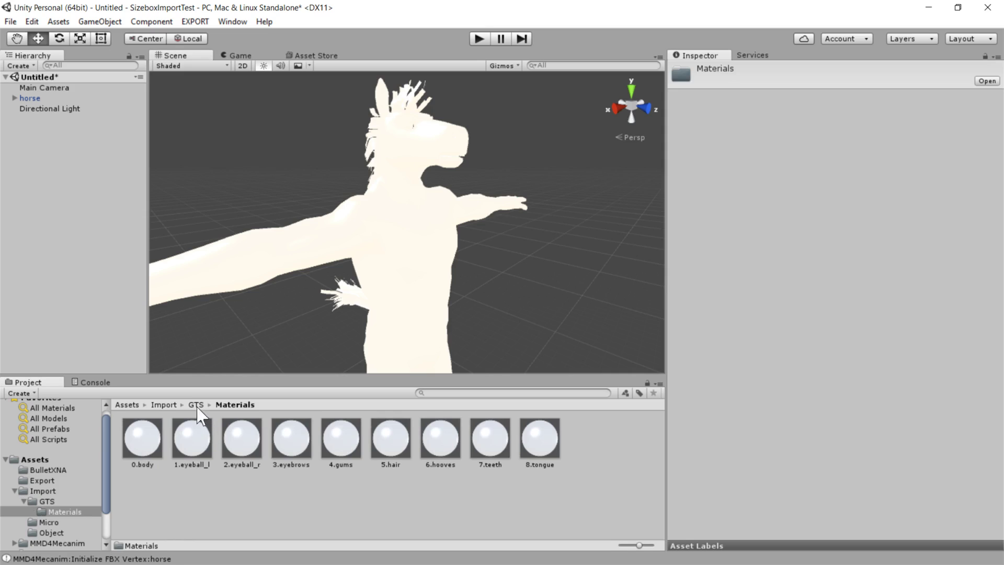
left_click(143, 449)
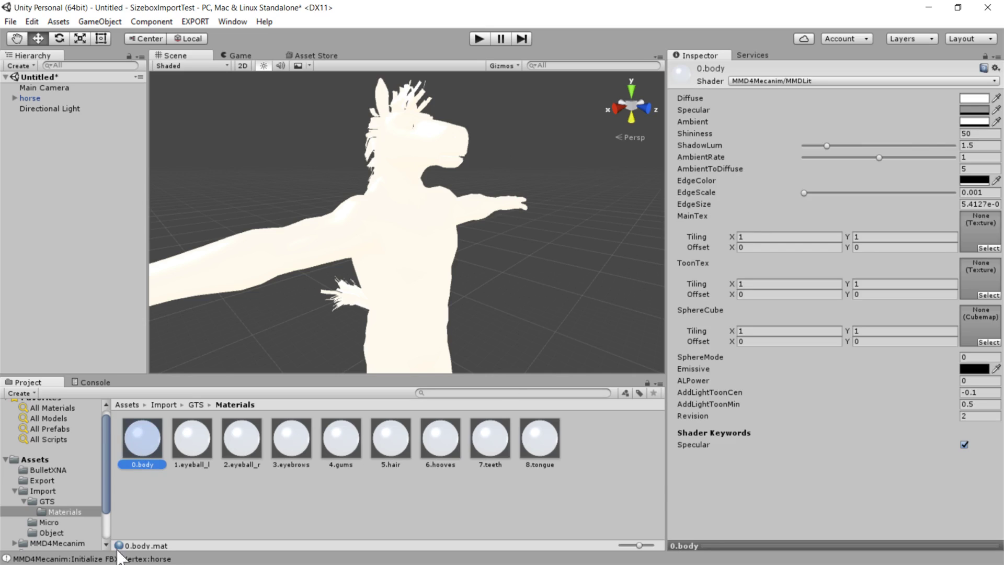
left_click(729, 94)
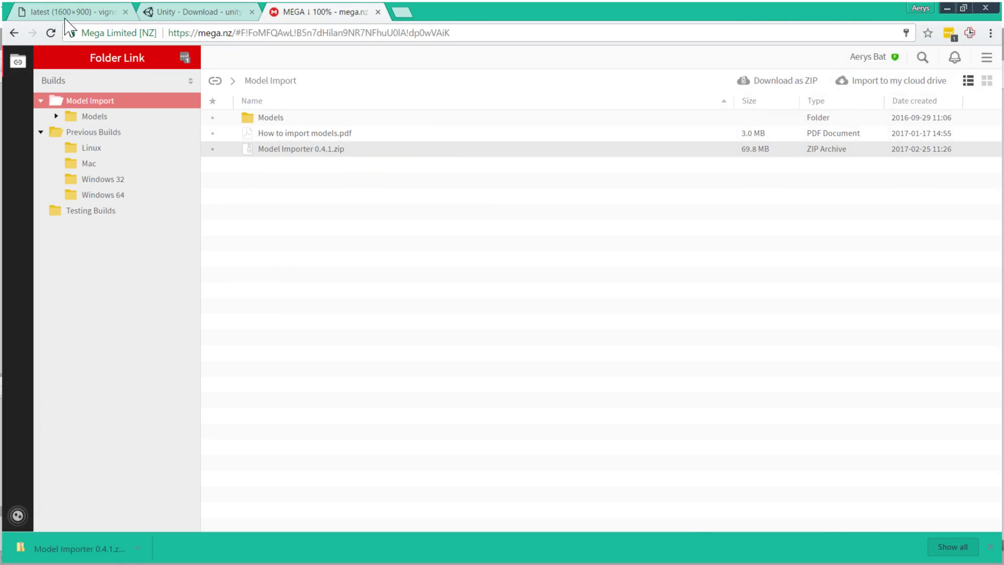
View the MikuMikuDance screenshot in the web browser, return to Unity and compare the look of the horse model.
left_click(68, 14)
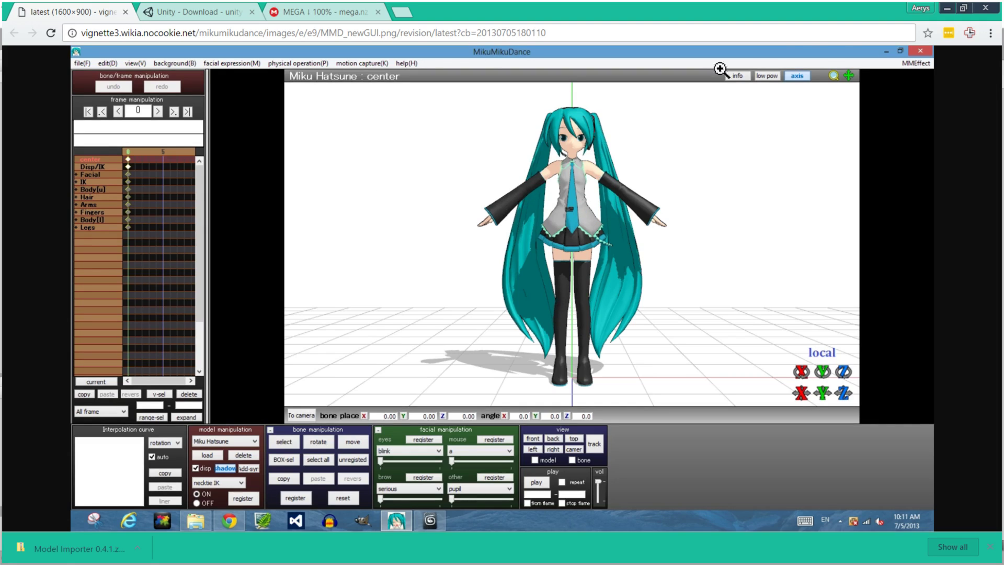
left_click(946, 7)
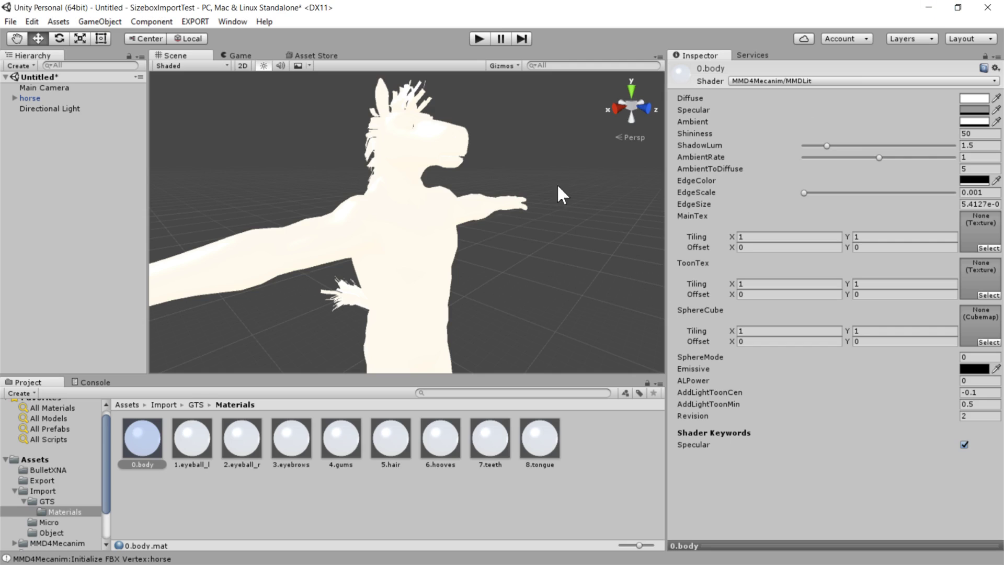
mouse_move(454, 280)
middle_mouse_down()
mouse_move(479, 276)
mouse_move(467, 269)
mouse_move(467, 290)
middle_mouse_up()
scroll(467, 290, "down", 1)
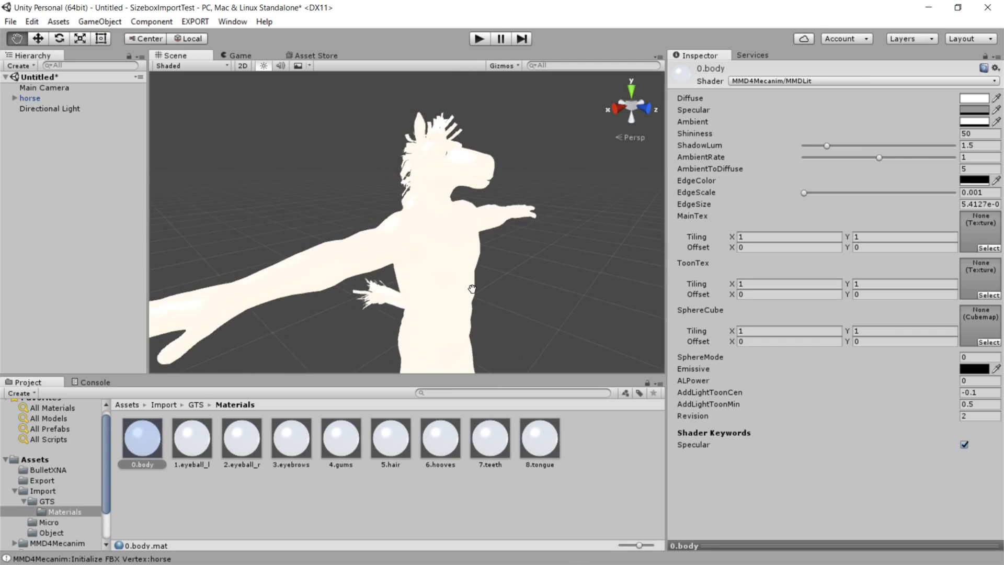
mouse_move(472, 289)
middle_mouse_down()
mouse_move(477, 266)
mouse_move(485, 281)
middle_mouse_up()
right_click_drag(486, 285, 448, 285)
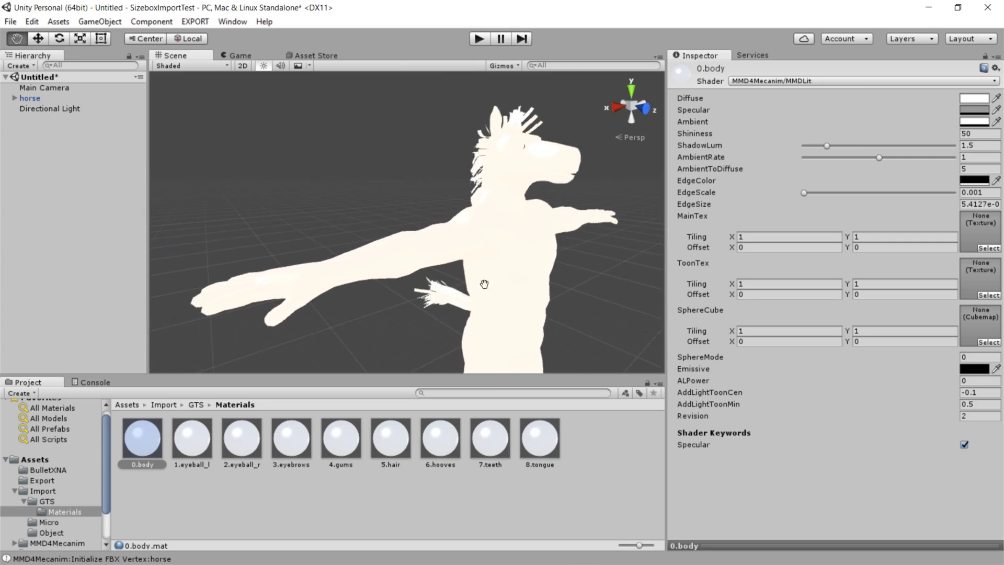
middle_click_drag(484, 284, 449, 285)
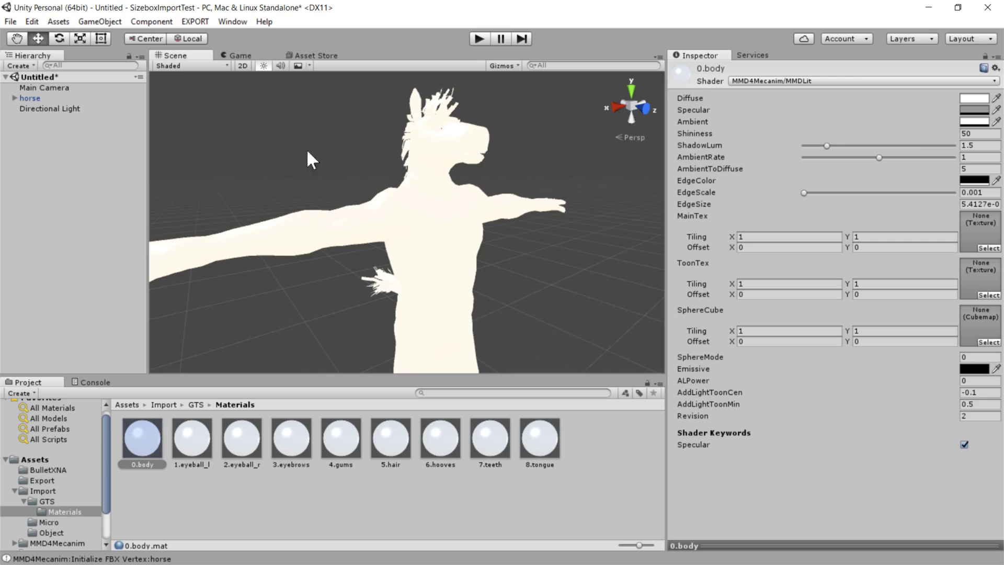
Set the shader of the 0.body material to Standard and view the shaded horse.
left_click(766, 81)
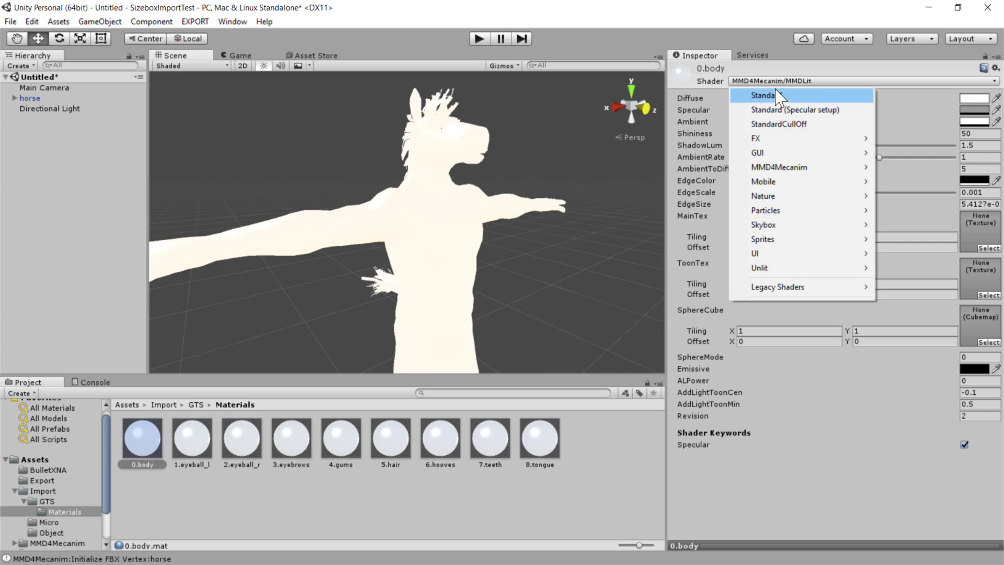
left_click(774, 96)
mouse_move(472, 294)
middle_mouse_down()
mouse_move(486, 161)
mouse_move(484, 312)
mouse_move(421, 298)
mouse_move(475, 303)
mouse_move(515, 275)
mouse_move(463, 284)
mouse_move(471, 303)
mouse_move(468, 262)
mouse_move(474, 320)
middle_mouse_up()
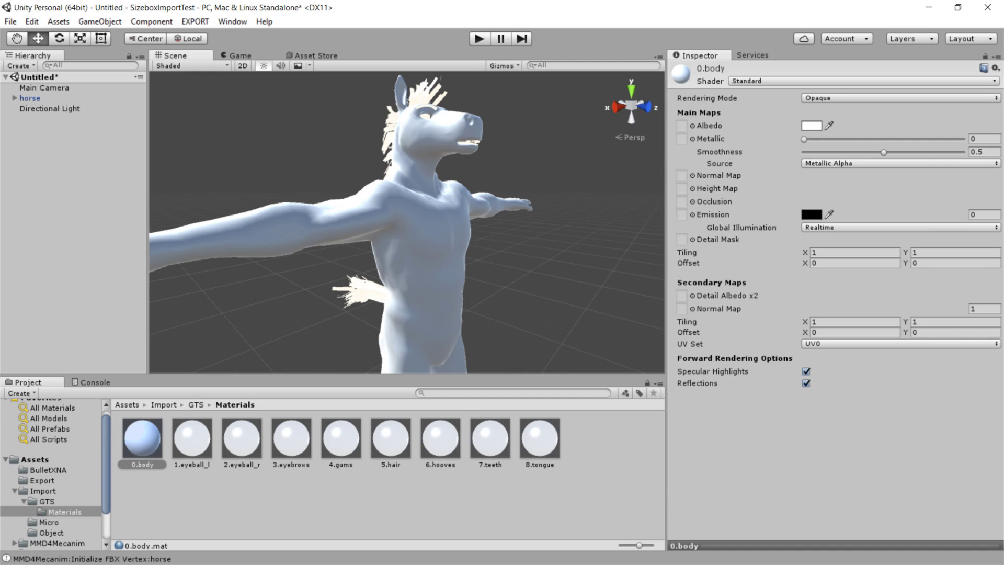
Add the .tga texture files from the horse_demo folder to the project's Materials folder, leaving out horse.pmx.
key("alt+Tab")
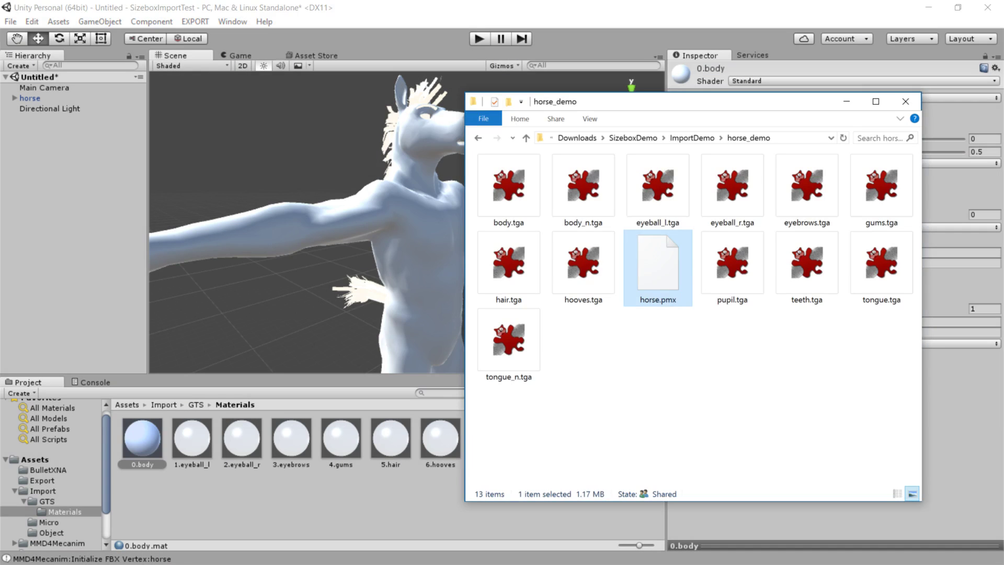
left_click(665, 398)
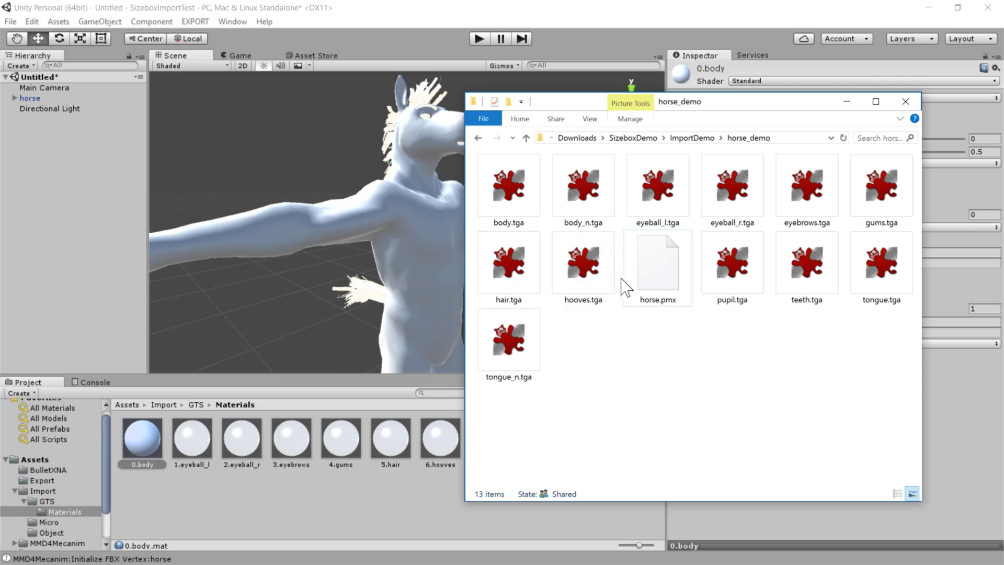
left_click(492, 186)
left_click(601, 254, "shift")
left_click_drag(722, 347, 884, 259, "ctrl")
left_click_drag(649, 448, 374, 497, "ctrl")
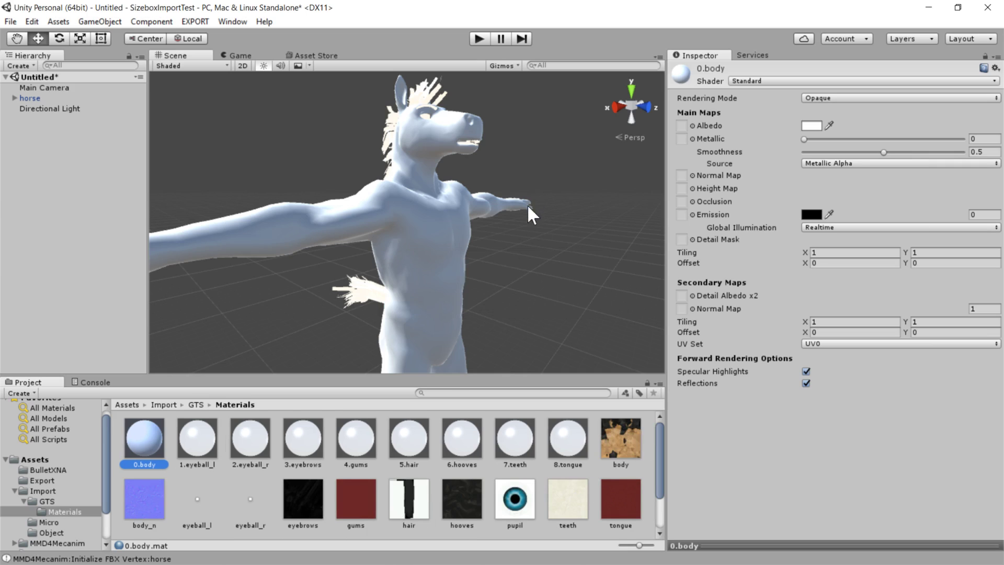
Switch the 0.body shader to MMD4Mecanim/MMDLit for comparison and set it back to Standard.
left_click(758, 81)
left_click(678, 172)
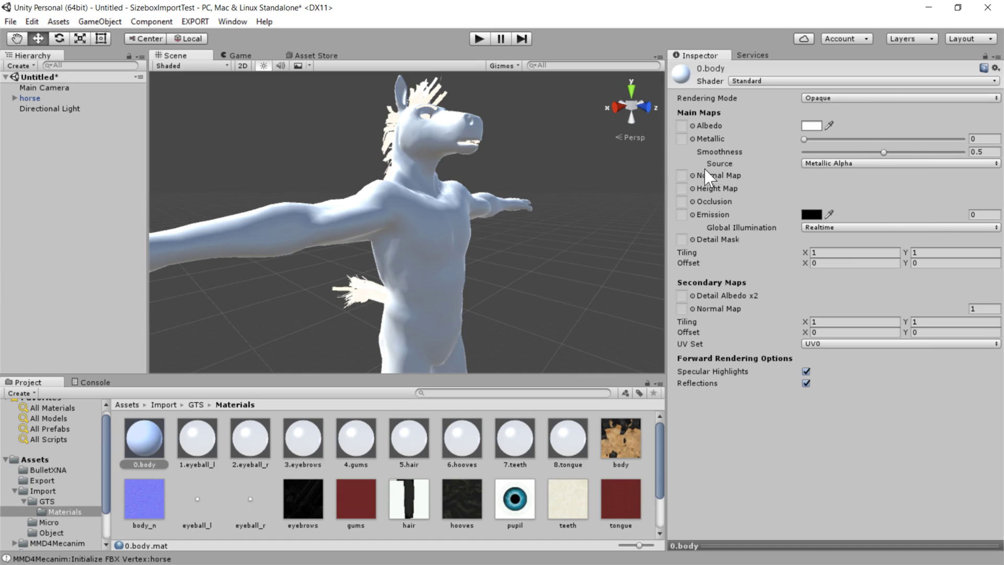
left_click(758, 81)
mouse_move(777, 211)
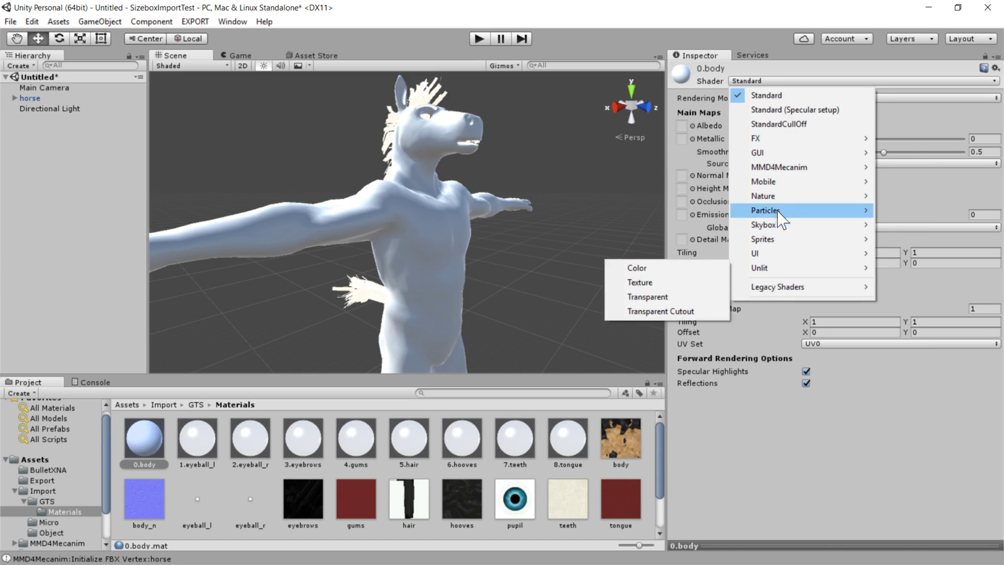
mouse_move(778, 167)
left_click(665, 167)
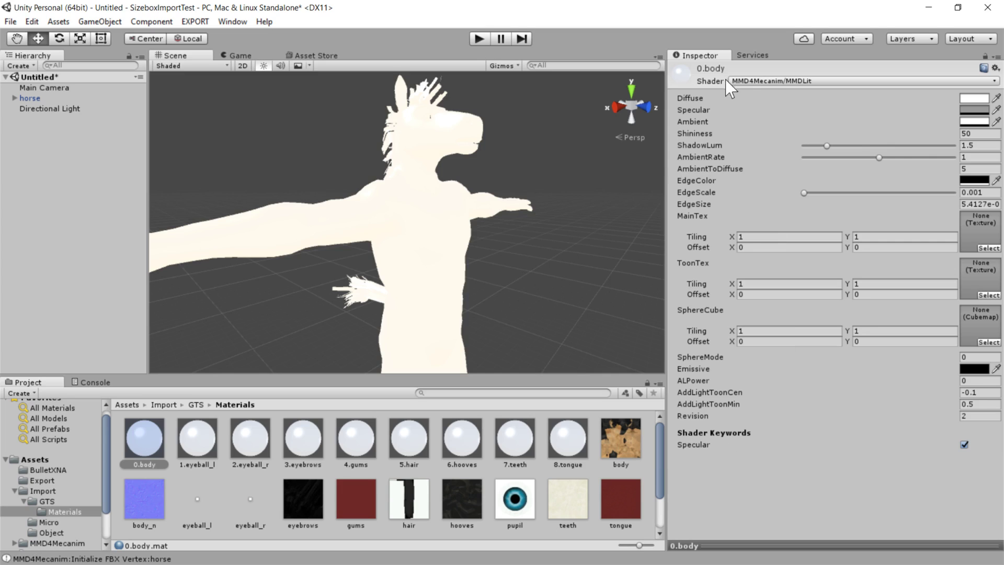
left_click(757, 81)
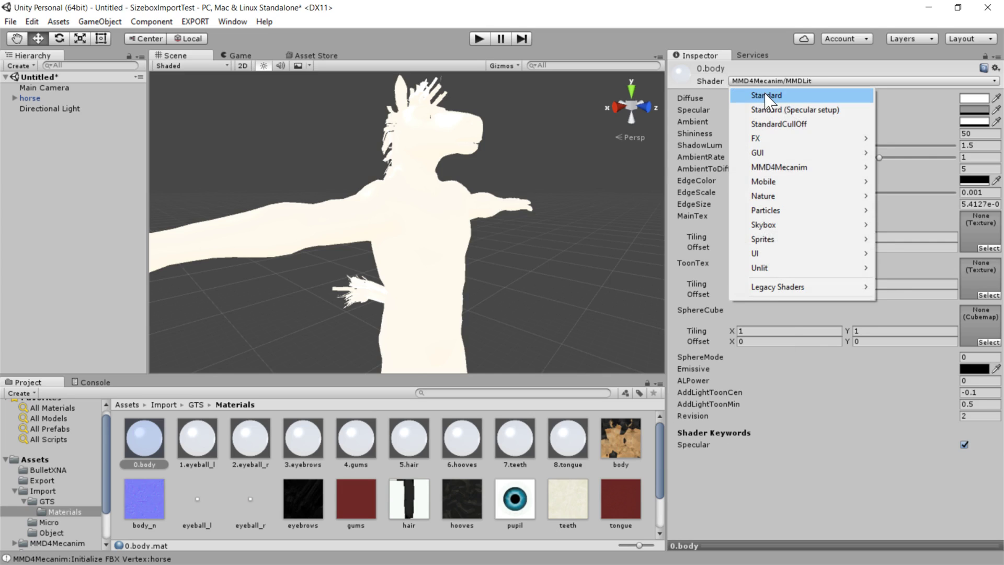
left_click(768, 93)
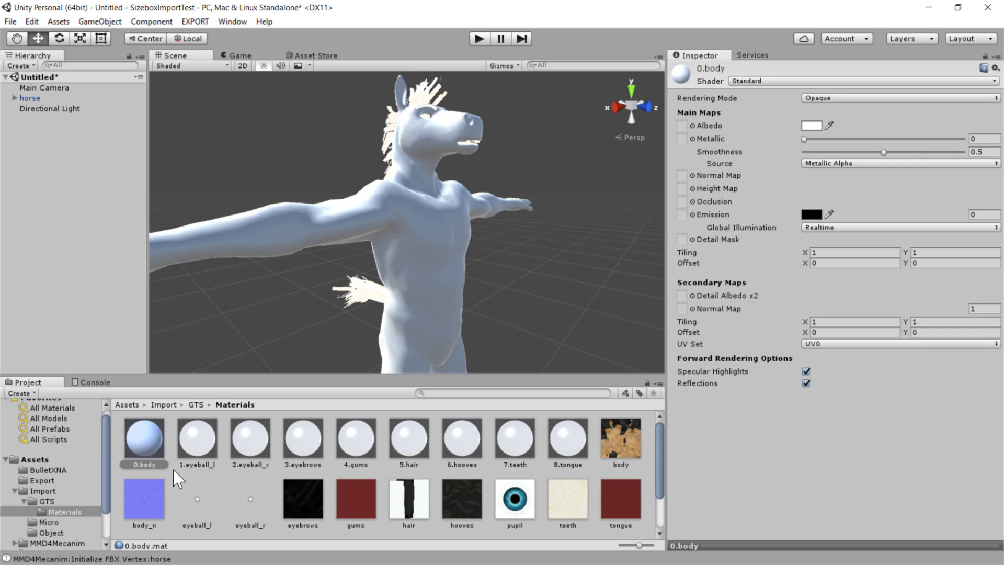
Assign the body texture as the Albedo map of the 0.body material and check it on the horse's head and torso.
left_click(623, 437)
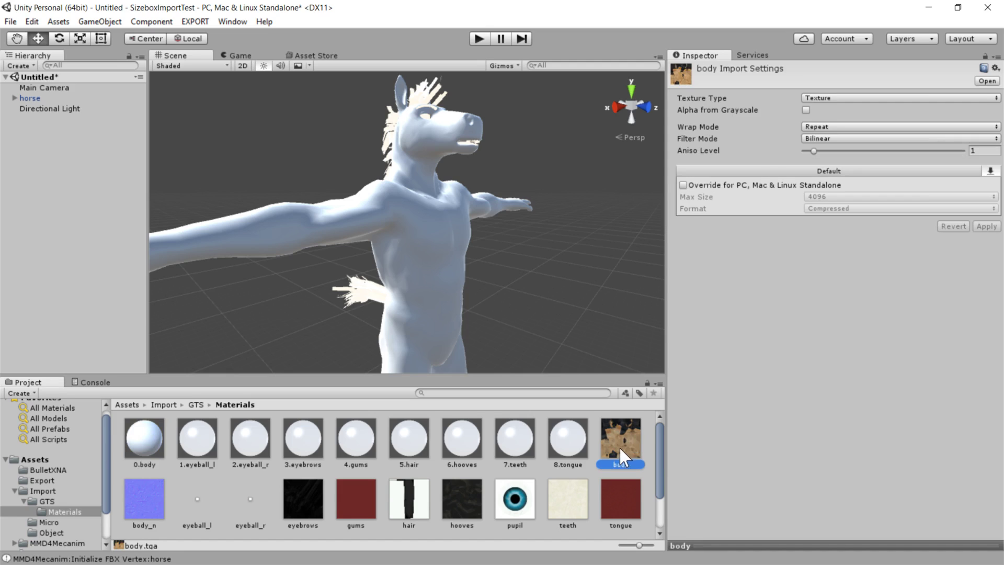
left_click(141, 449)
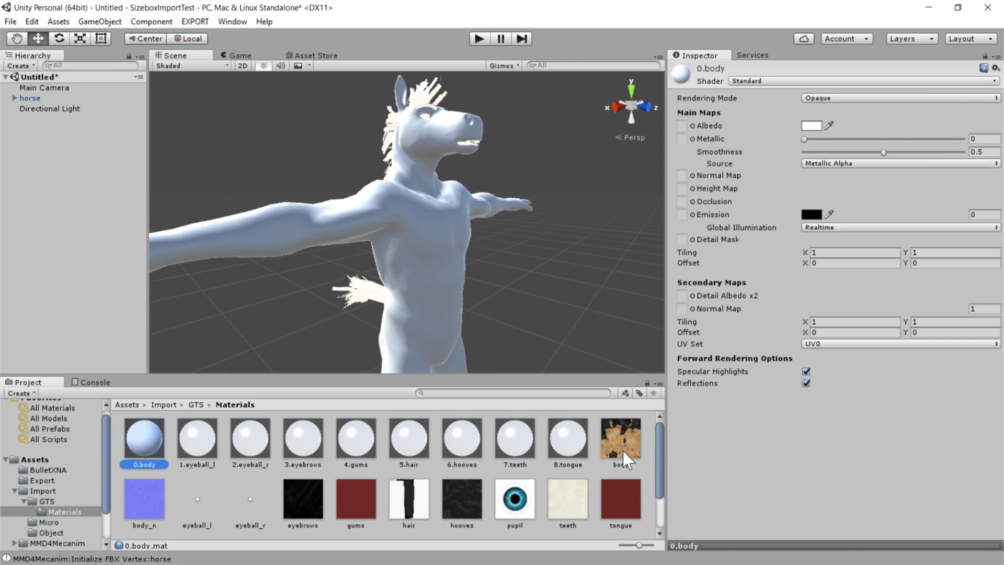
left_click_drag(624, 448, 682, 126)
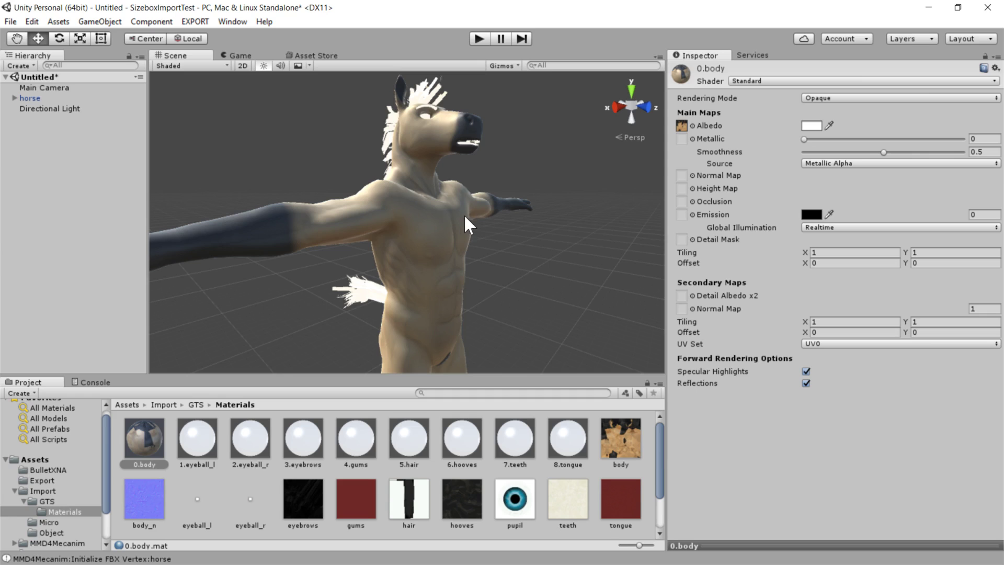
middle_click_drag(472, 197, 461, 284)
scroll(456, 284, "up", 6)
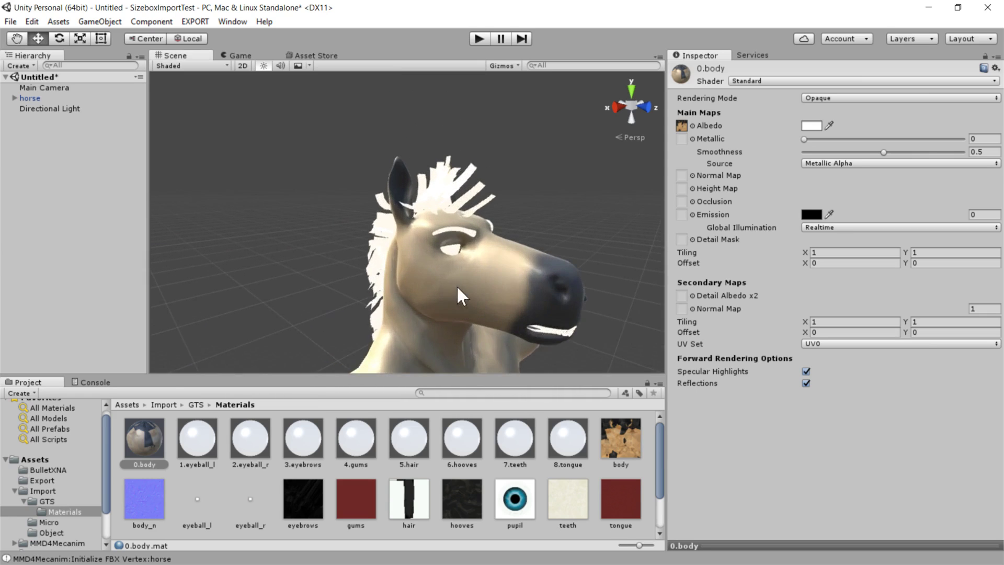
middle_click_drag(476, 335, 502, 307)
scroll(498, 291, "down", 5)
scroll(496, 289, "down", 1)
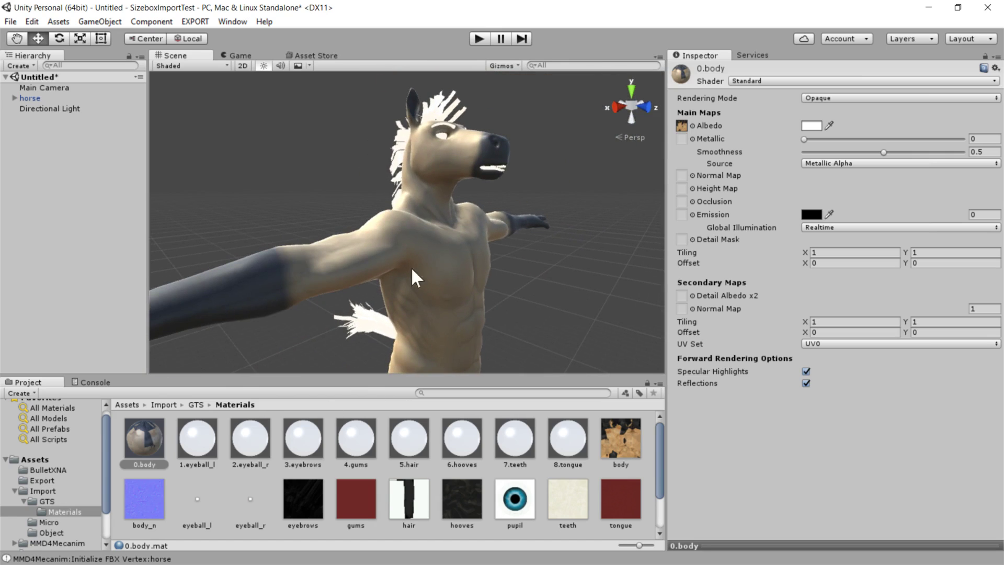
scroll(411, 320, "down", 1)
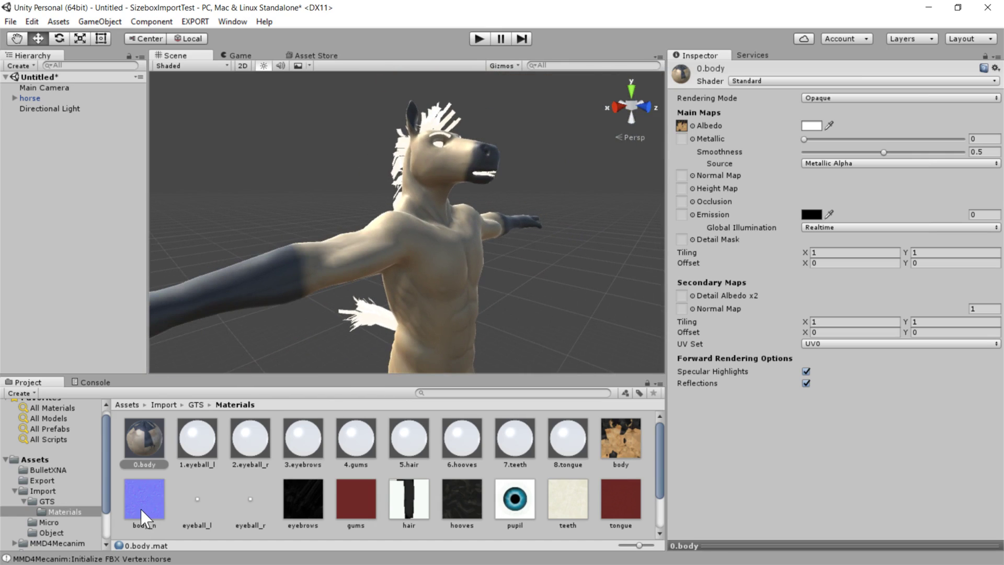
Assign body_n as the Normal Map of the 0.body material and fix the texture so it is marked as a normal map.
mouse_move(141, 510)
left_mouse_down()
mouse_move(684, 182)
mouse_move(682, 175)
left_mouse_up()
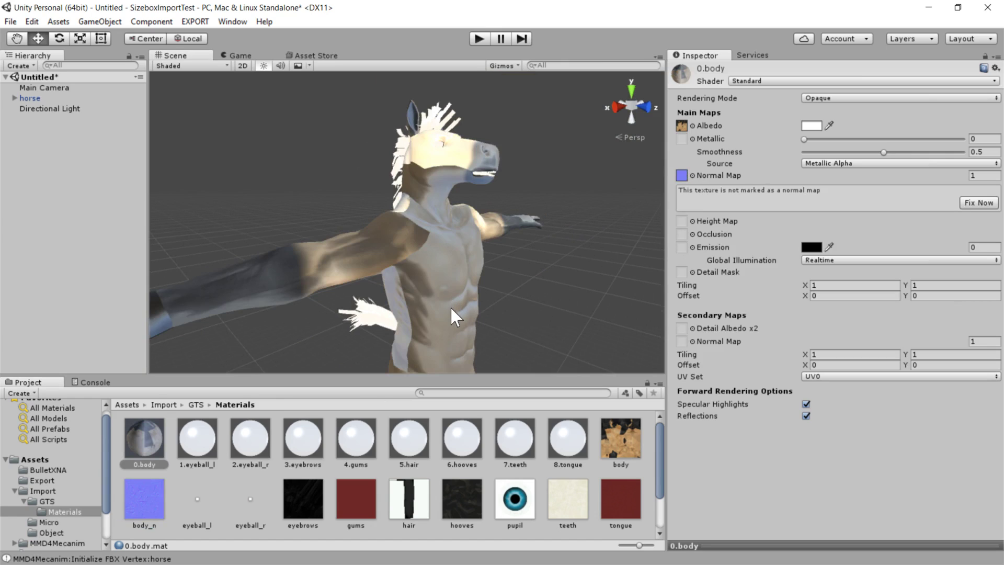
left_click_drag(449, 292, 494, 277, "alt")
right_click_drag(494, 277, 408, 278)
middle_click_drag(523, 285, 444, 197)
left_click_drag(444, 197, 378, 302)
middle_click_drag(378, 302, 437, 291)
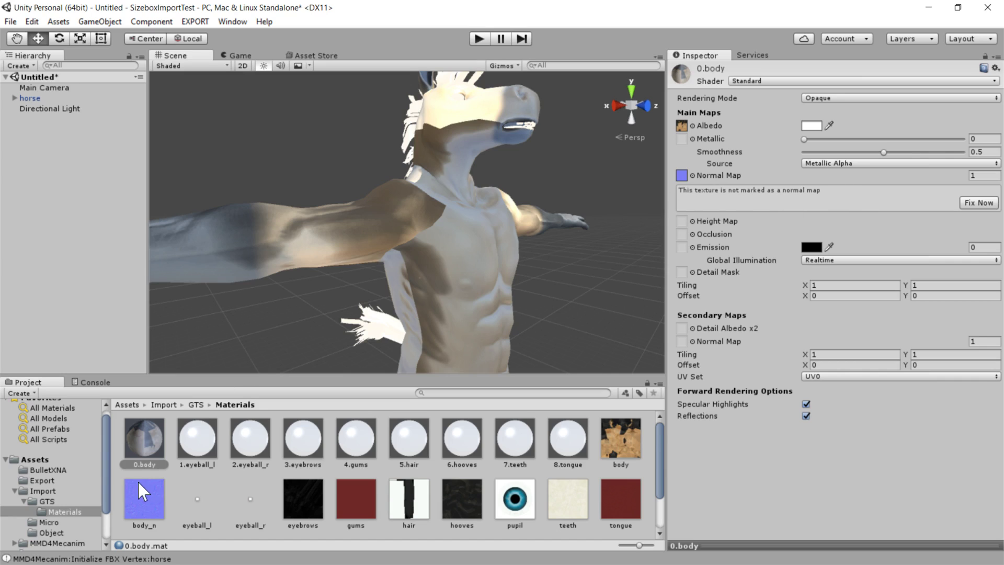
left_click(978, 203)
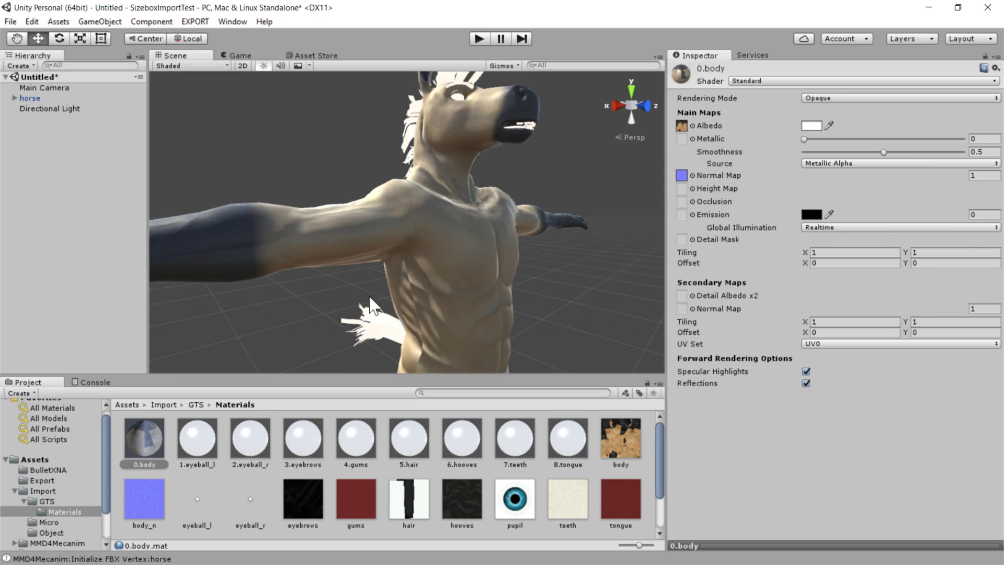
Check the Texture Type in the import settings of body_n and keep it on Normal map.
left_click(136, 520)
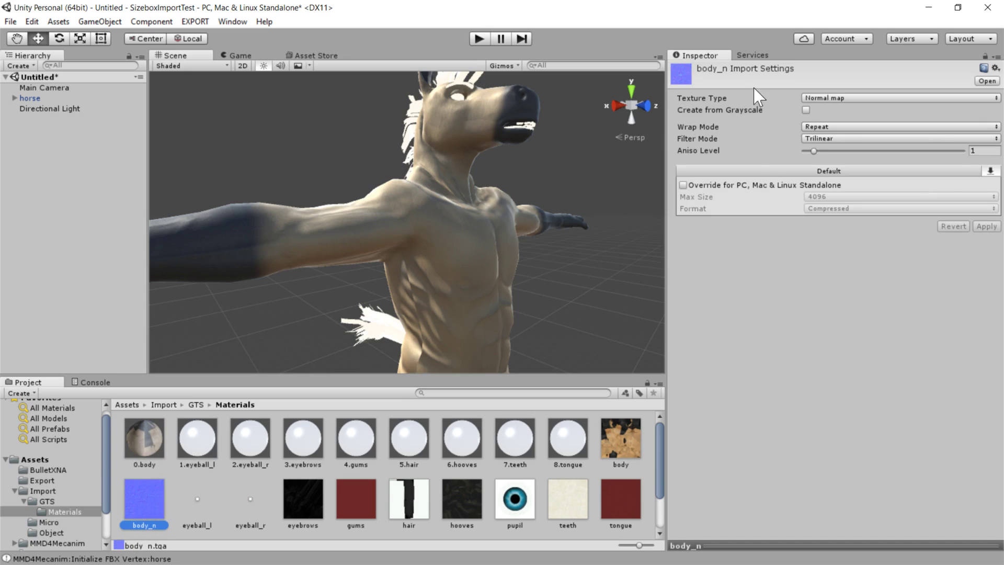
left_click(846, 99)
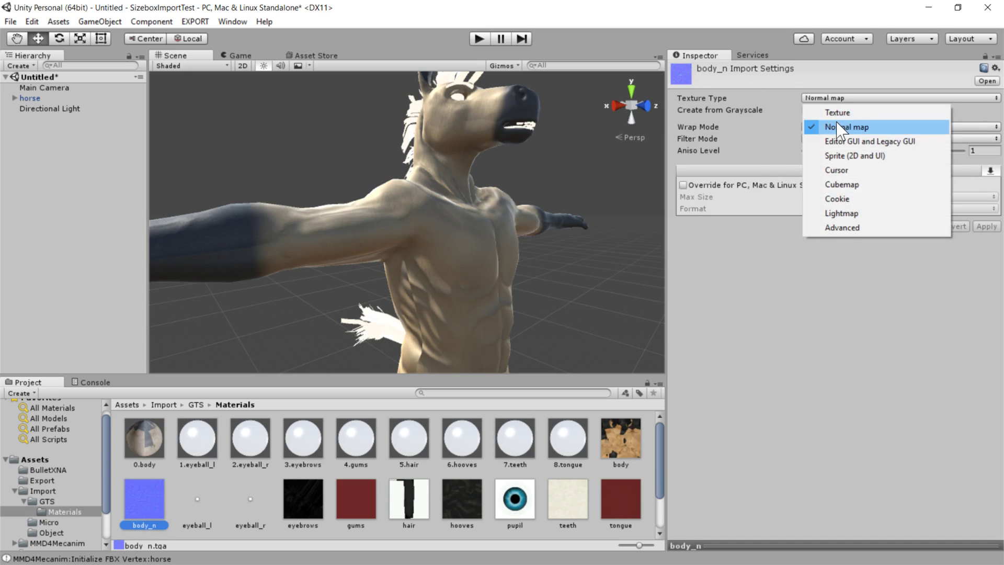
left_click(838, 126)
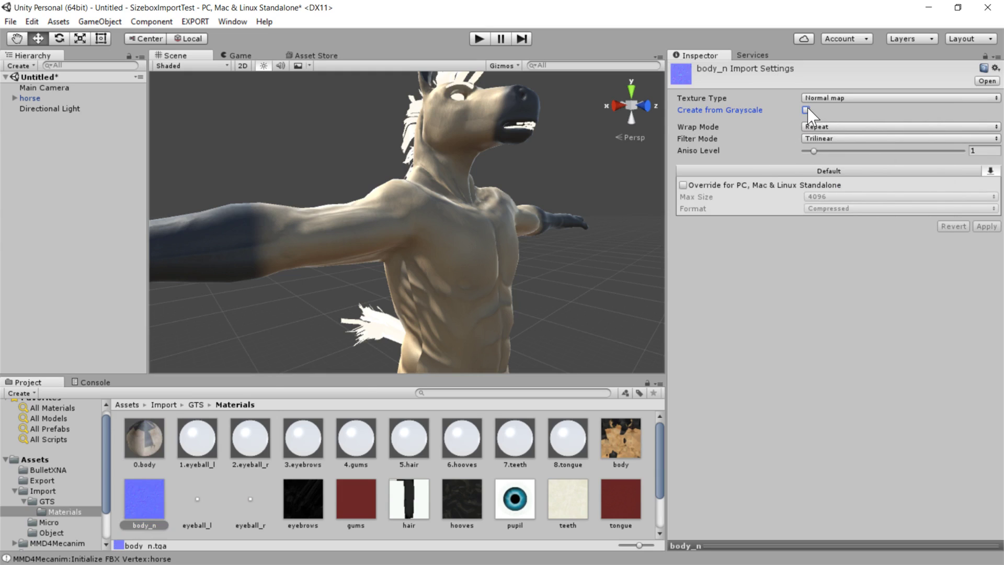
Set the tongue_n texture type to Normal map with Create from Grayscale off, and apply the import settings.
scroll(322, 496, "down", 2)
left_click(140, 515)
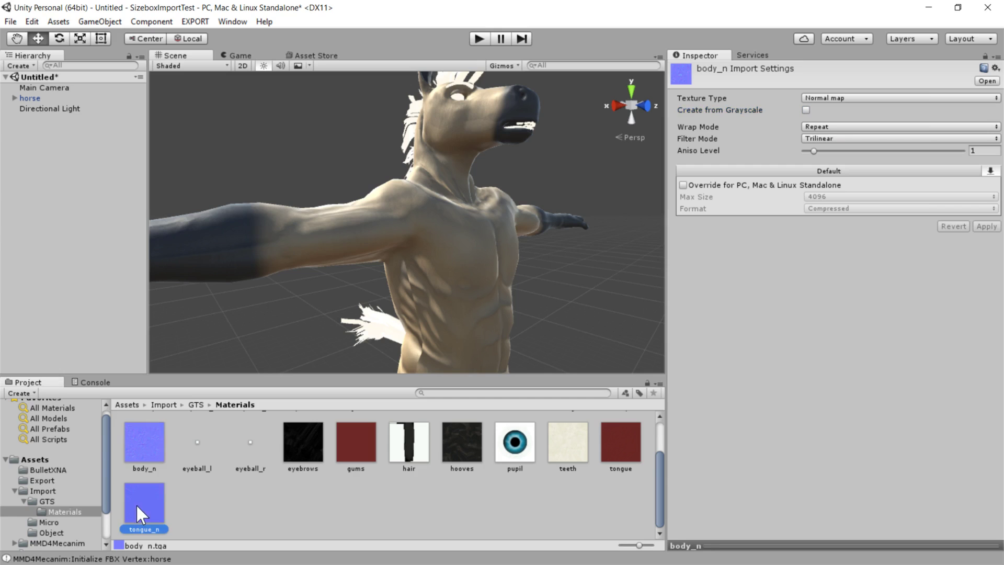
left_click(820, 99)
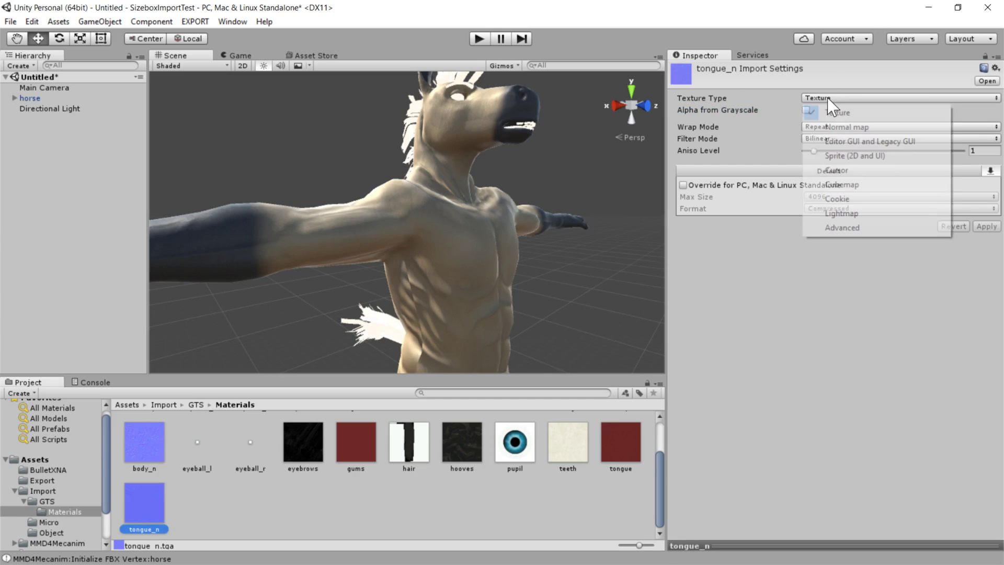
left_click(839, 126)
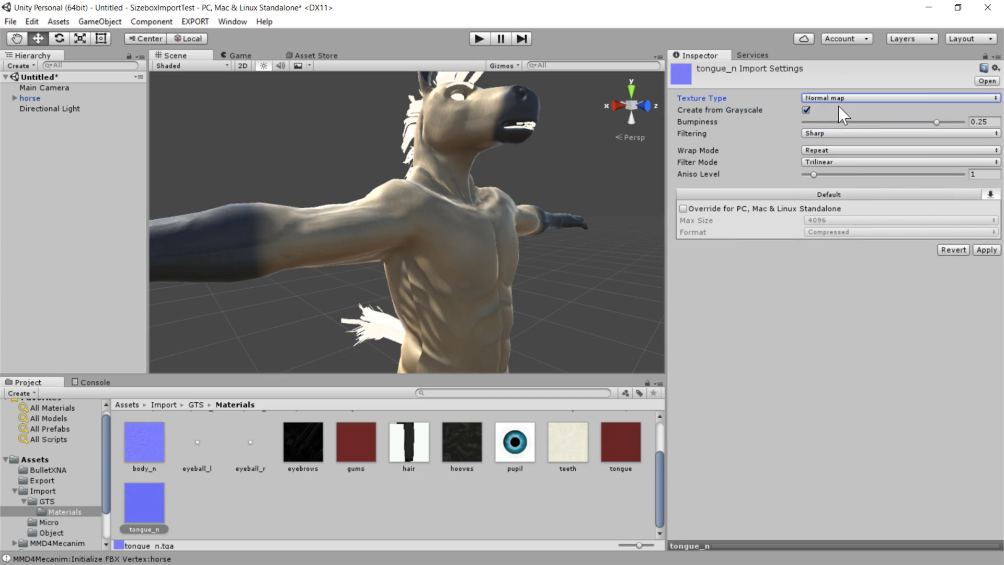
left_click(806, 110)
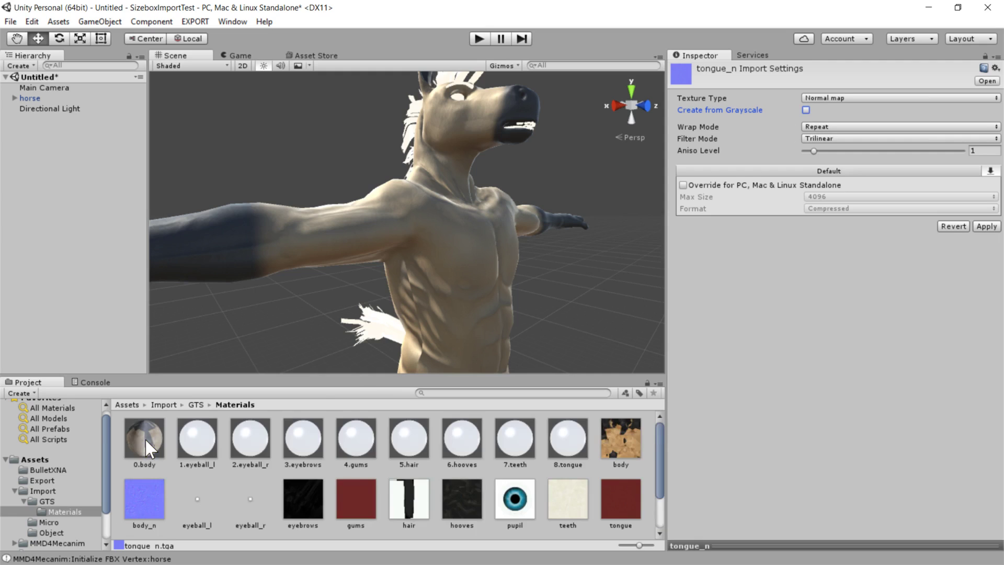
left_click(986, 226)
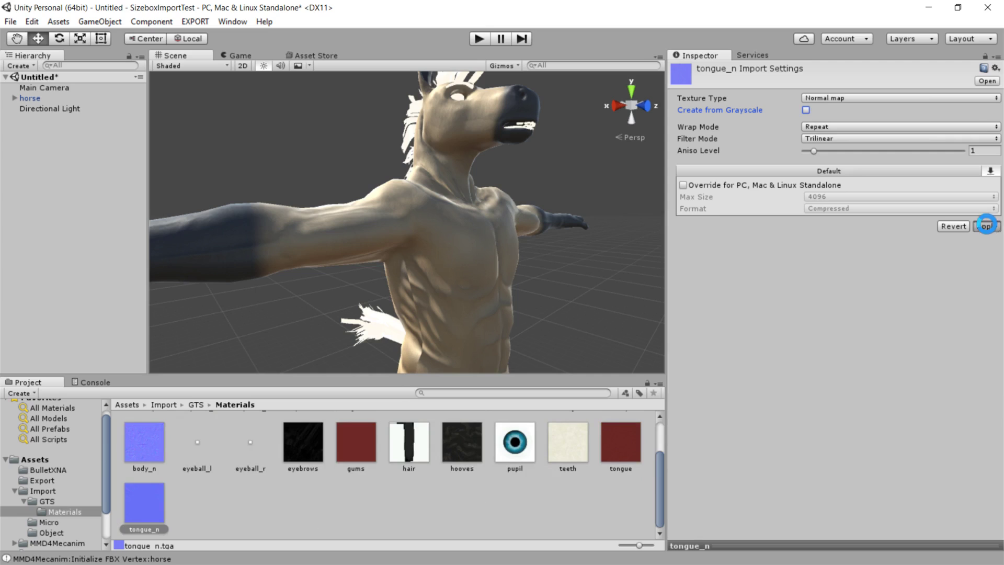
Return to the 0.body material and examine the normal map's shading and seams on the horse's torso, hips, shoulders and legs.
scroll(89, 443, "up", 1)
scroll(202, 472, "up", 2)
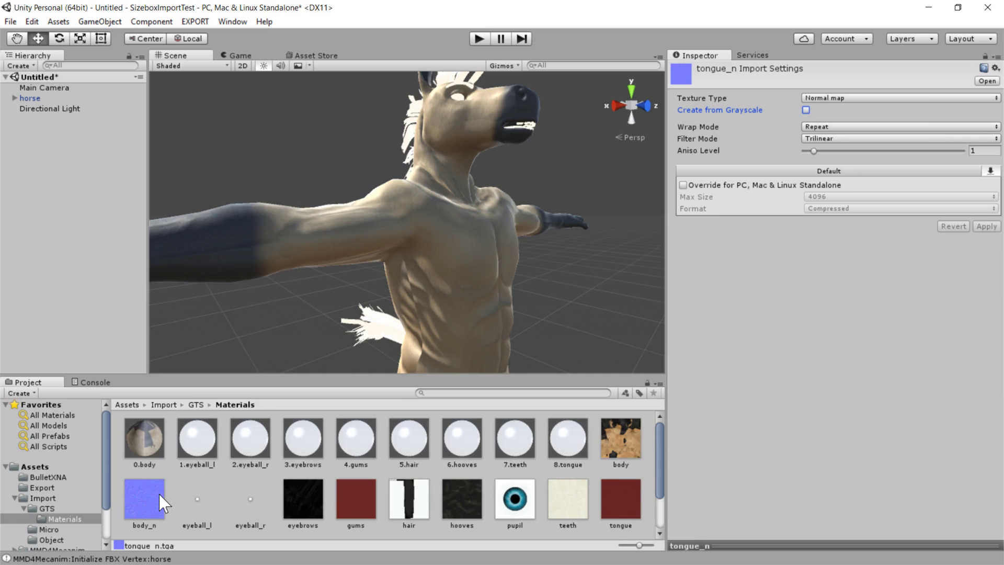
left_click(146, 434)
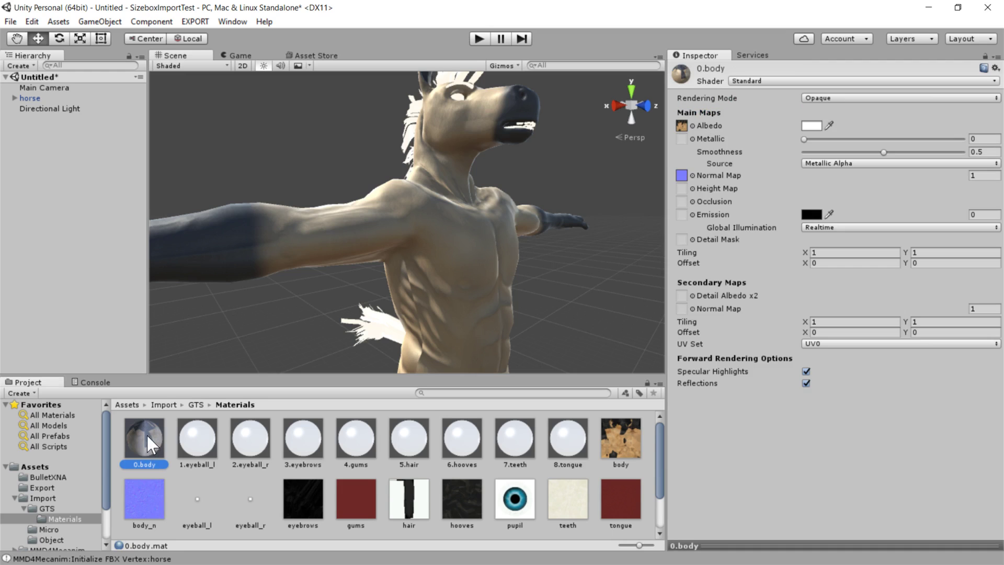
middle_click_drag(502, 183, 509, 129)
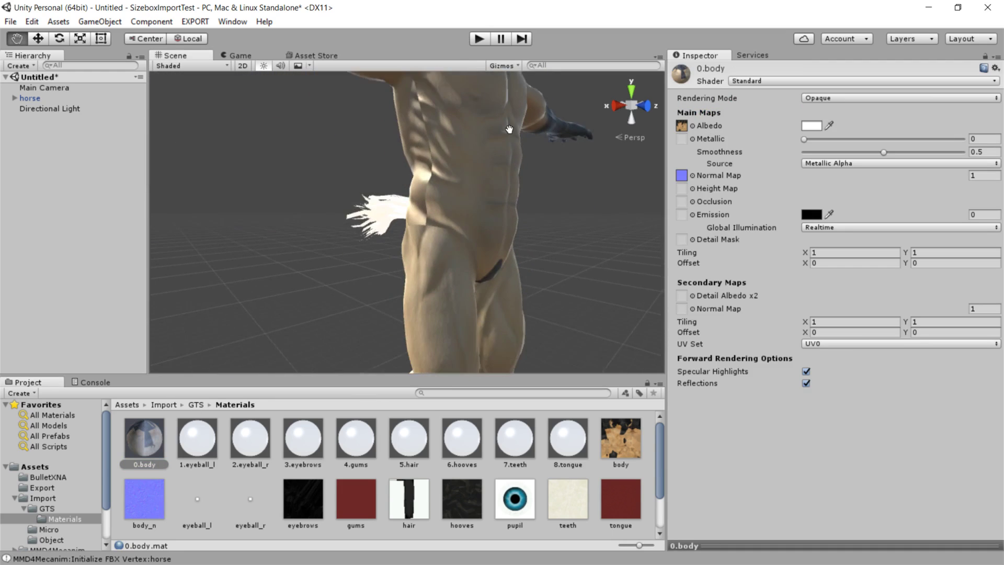
scroll(484, 181, "up", 3)
right_click_drag(484, 180, 472, 145)
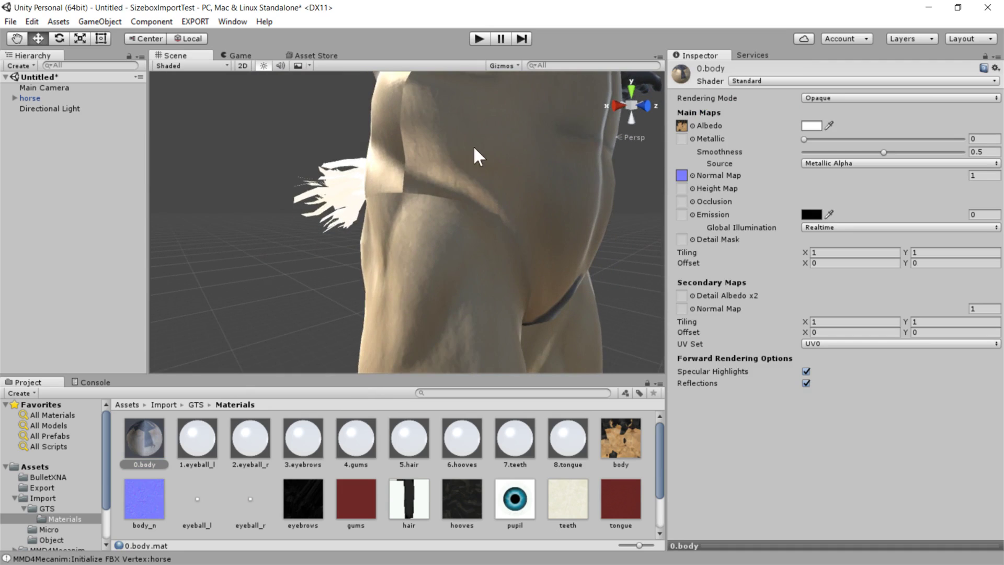
right_click_drag(415, 181, 407, 258)
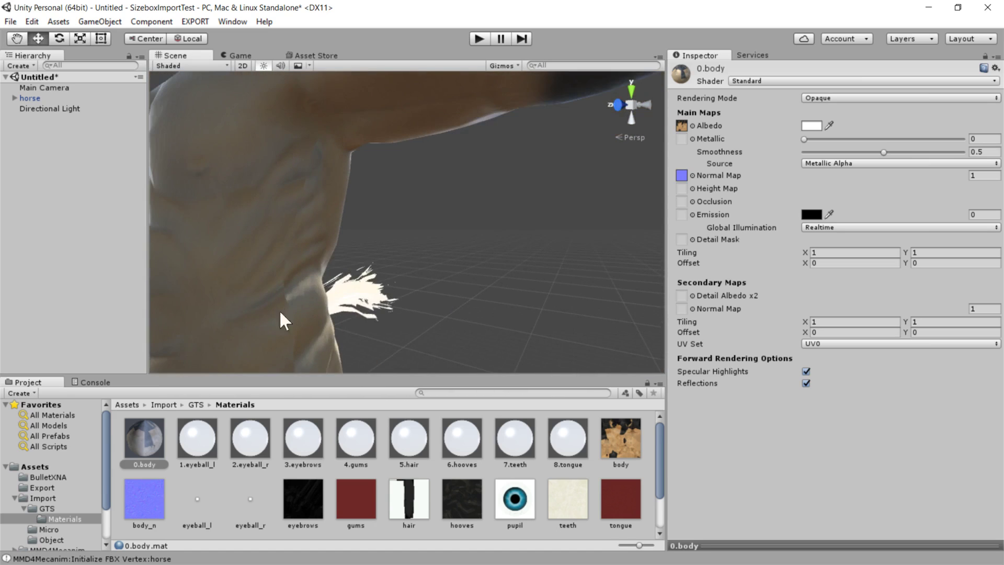
right_click_drag(280, 311, 286, 322)
left_click_drag(285, 323, 343, 305, "alt")
left_click_drag(334, 220, 359, 265, "alt")
middle_click_drag(585, 276, 375, 266)
left_click_drag(375, 266, 535, 298, "alt")
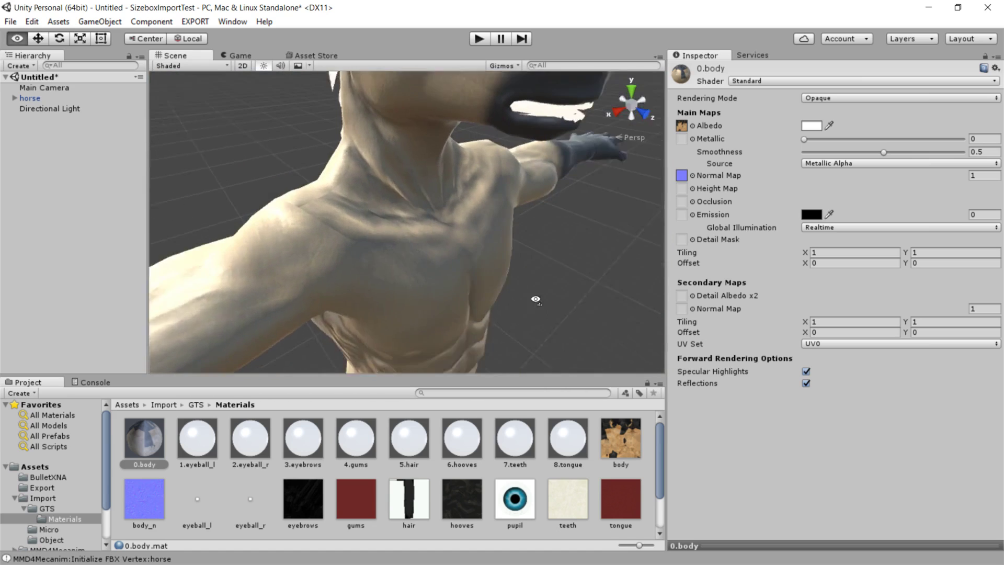
middle_click_drag(535, 298, 331, 259)
right_click_drag(332, 260, 393, 198)
middle_click_drag(420, 311, 431, 186)
left_click(431, 186)
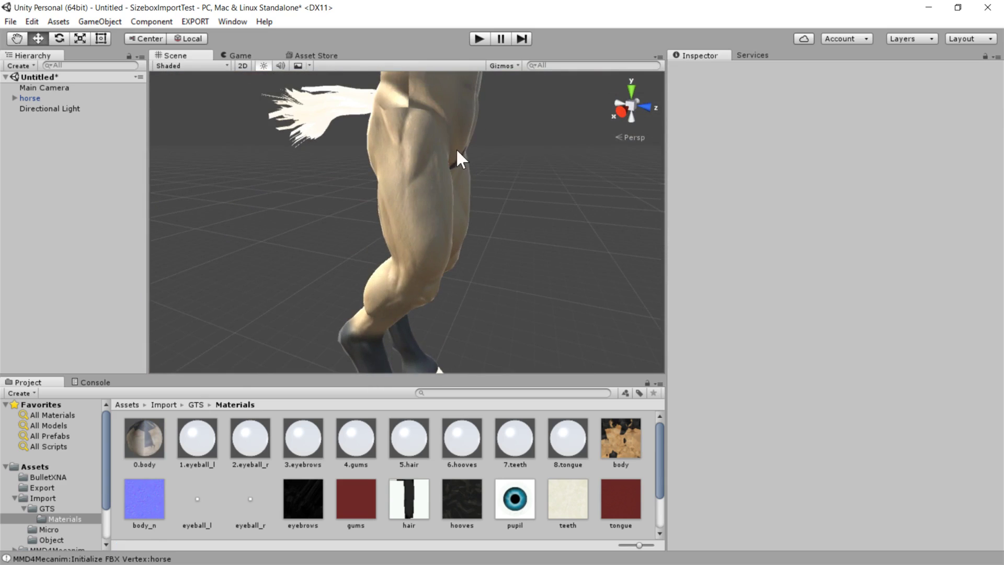
middle_click_drag(457, 151, 427, 270)
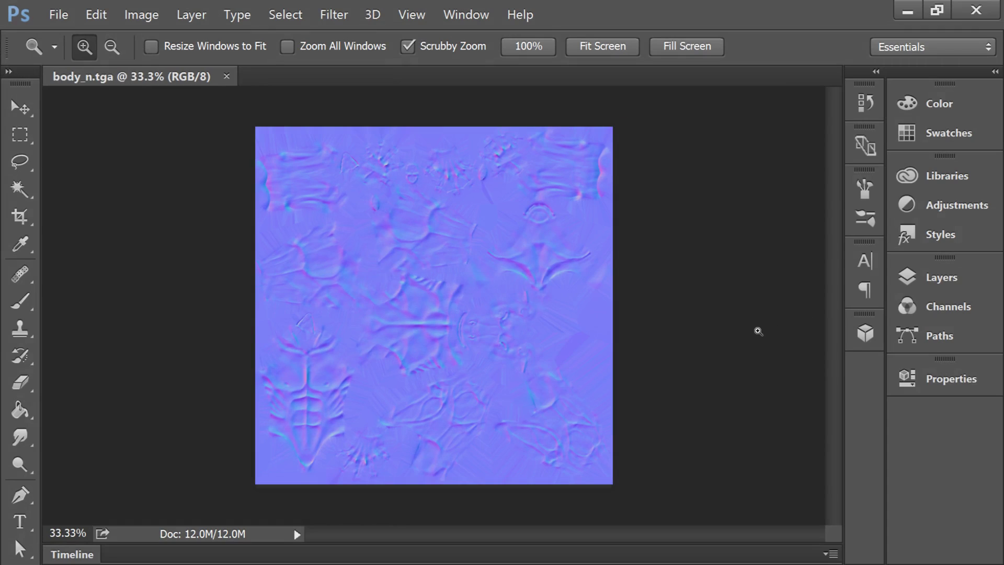
In Photoshop, isolate the Green channel of body_n.tga and invert it.
left_click(938, 316)
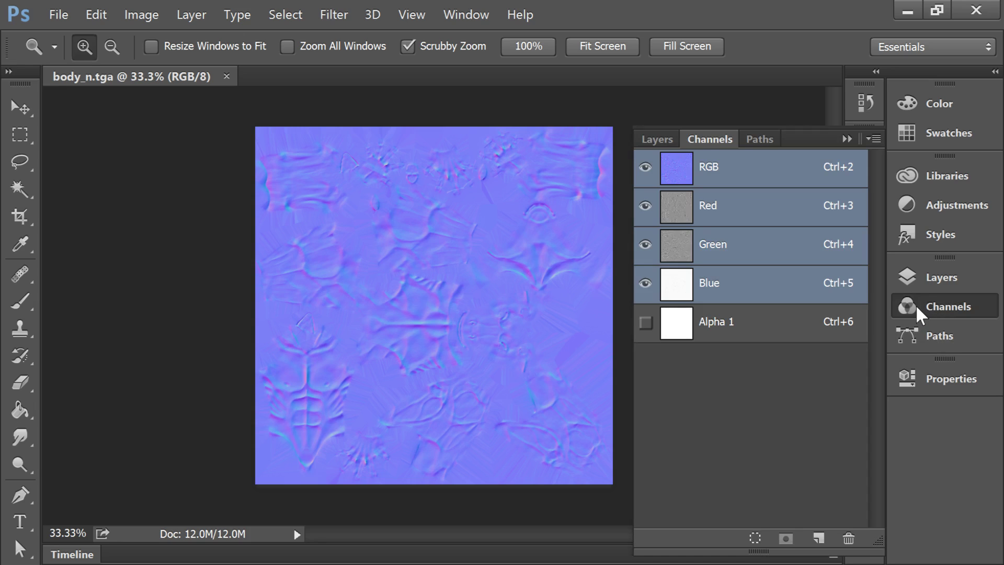
left_click(732, 252)
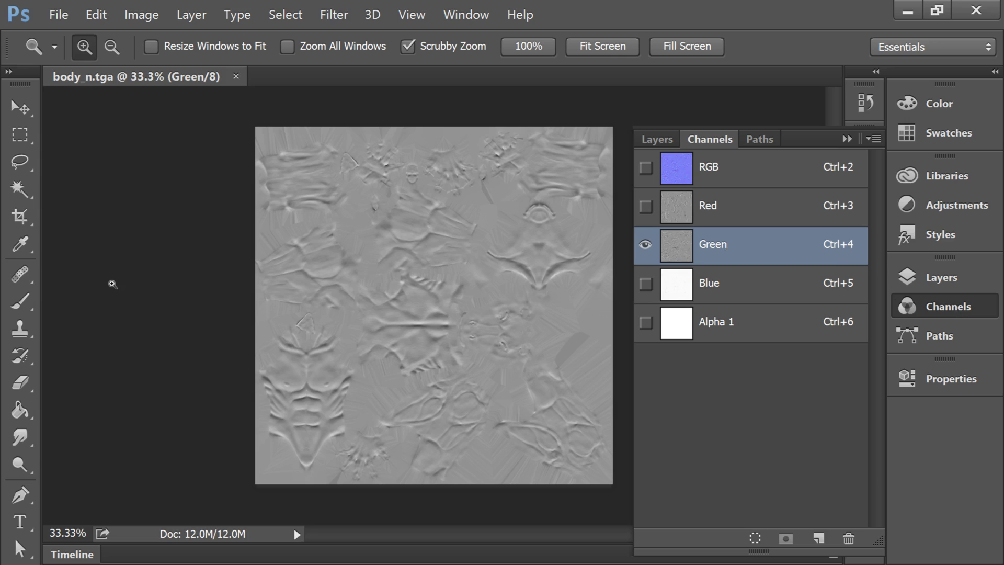
left_click(112, 284)
left_click(901, 313)
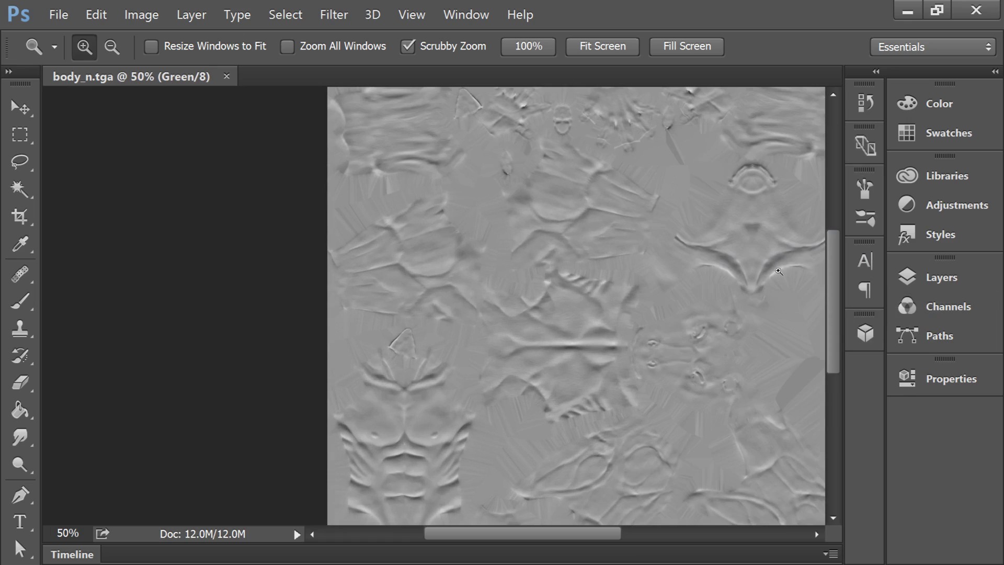
left_click(605, 235, "alt")
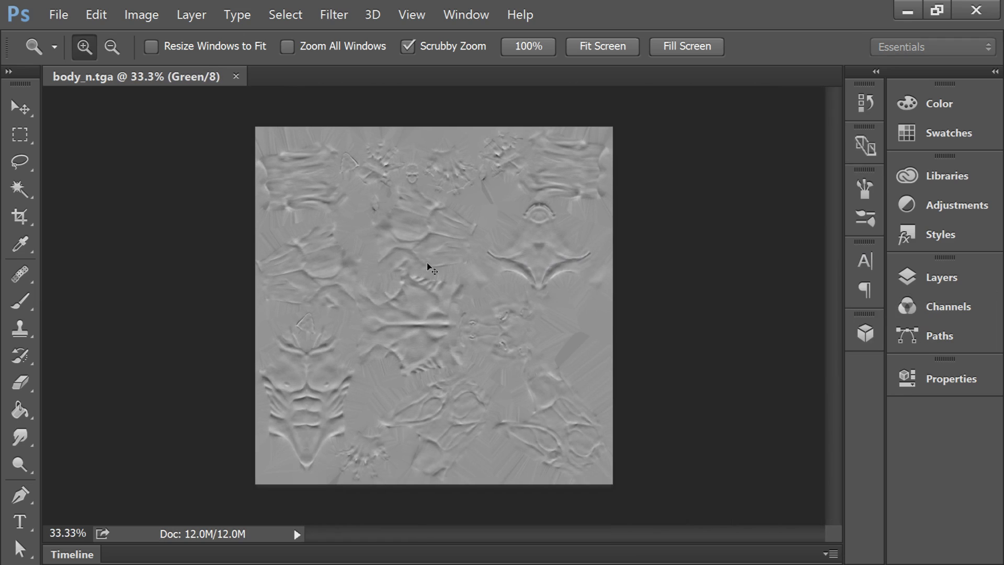
key("ctrl+i")
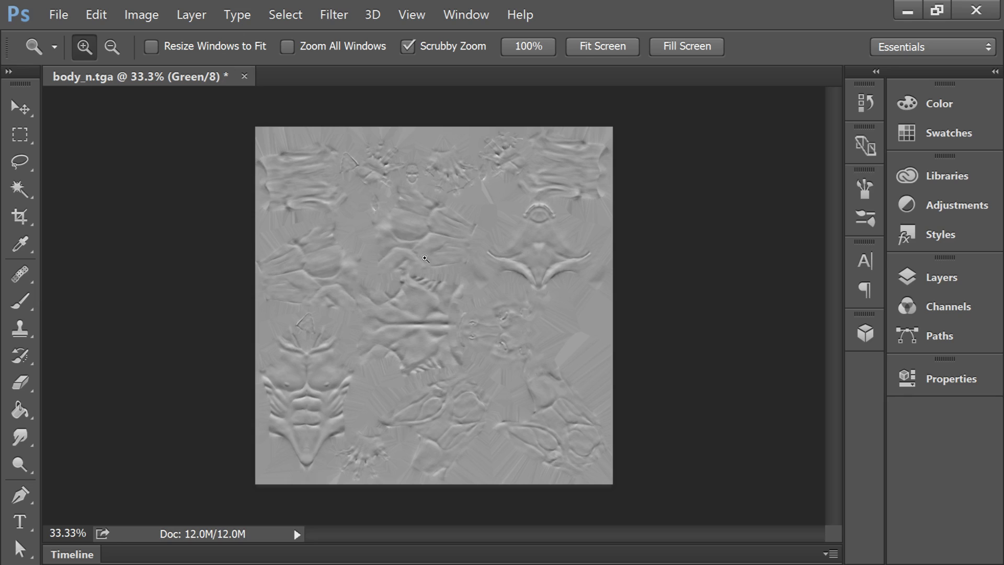
left_click(154, 19)
mouse_move(159, 67)
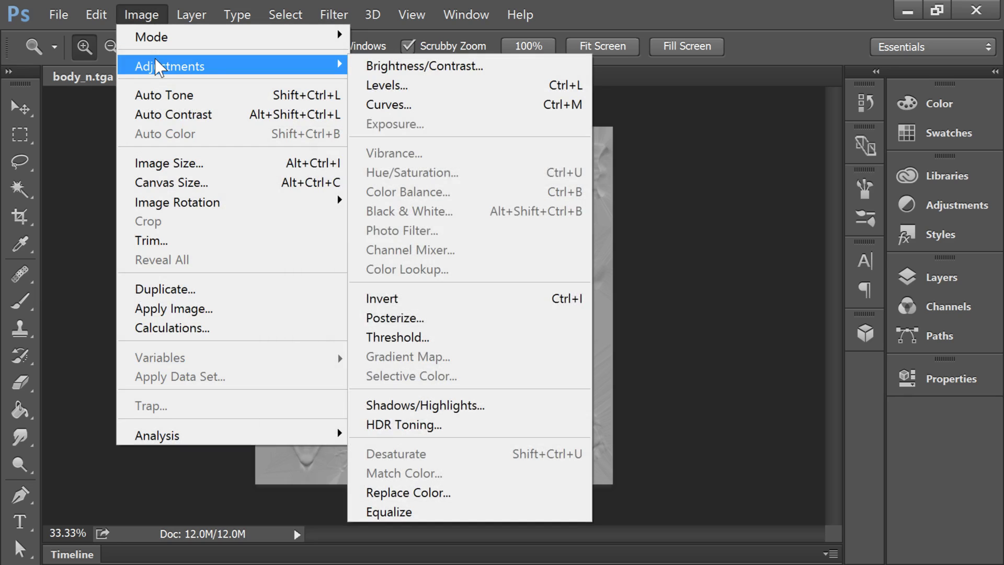
left_click(727, 2)
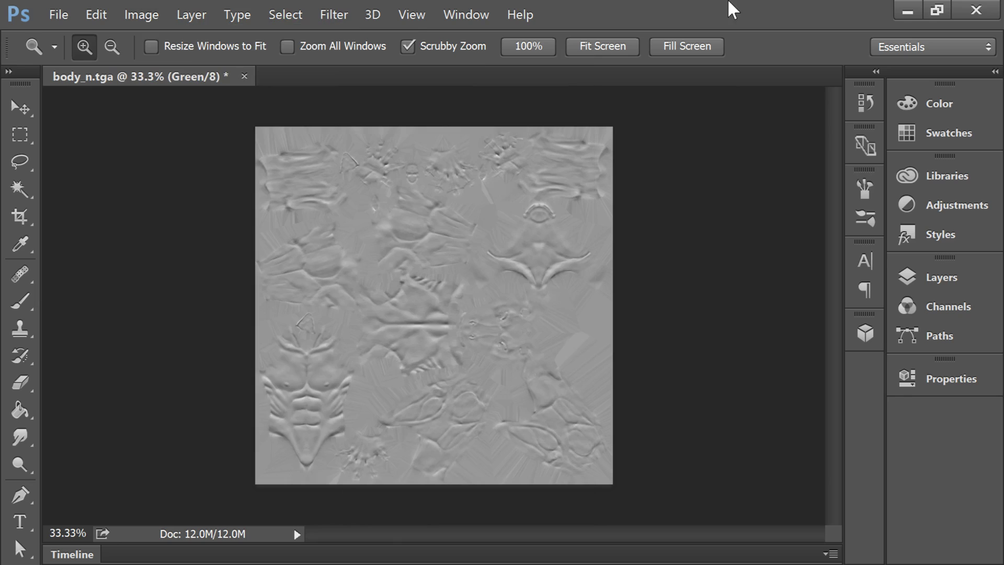
Save the inverted normal map as body_n_directx.tga in the horse_demo folder, using 32 bits/pixel.
left_click(73, 15)
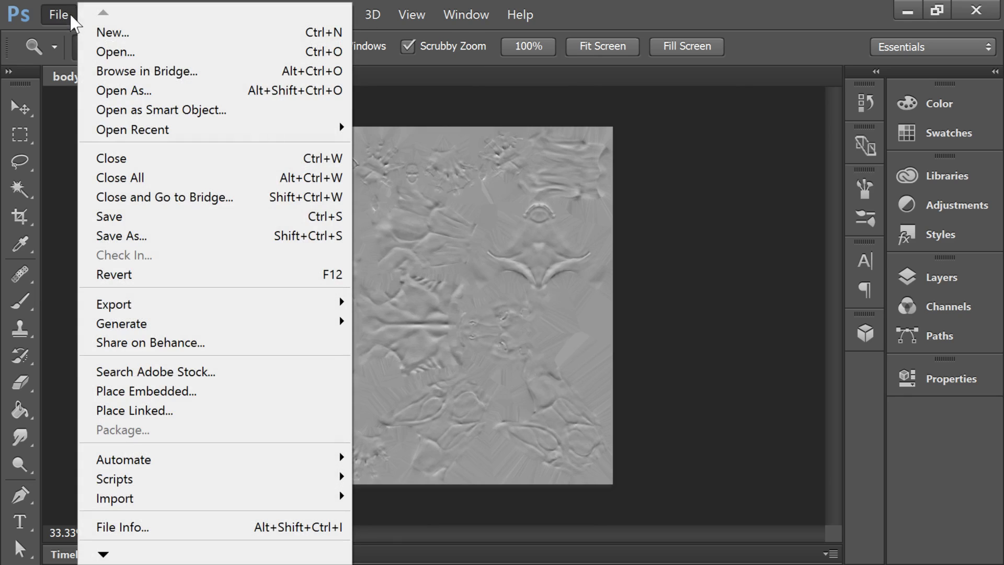
left_click(95, 234)
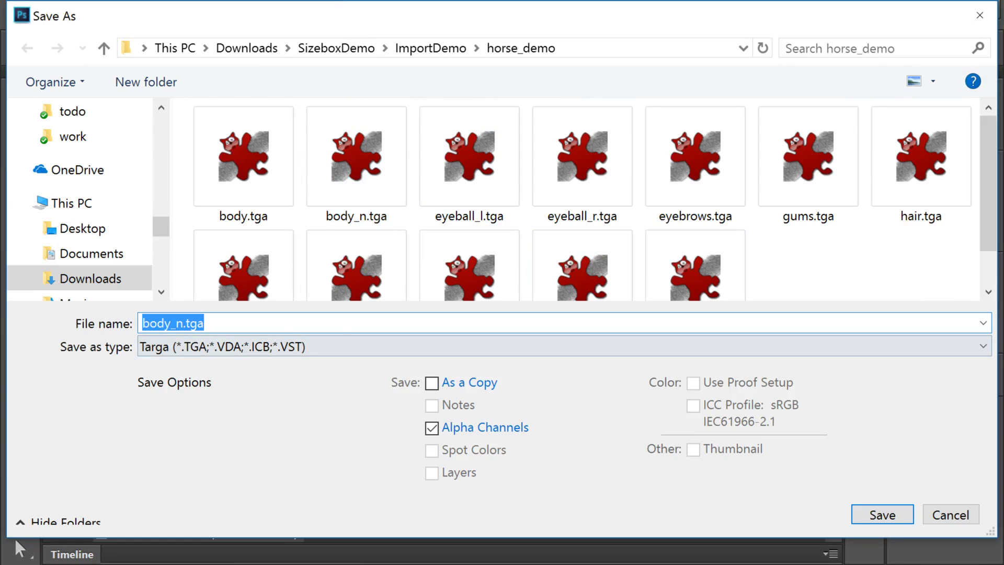
left_click(183, 323)
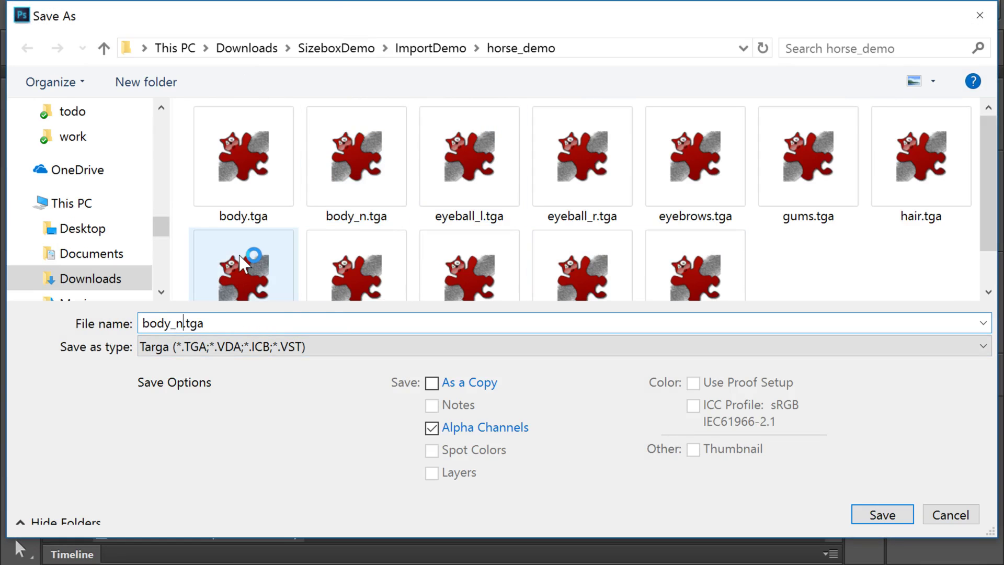
type("_directx")
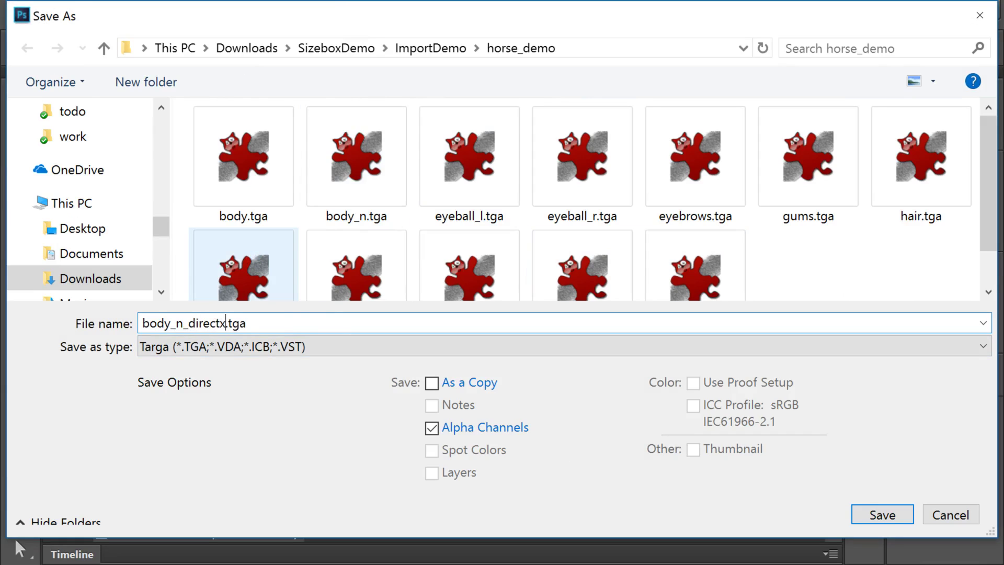
left_click(882, 514)
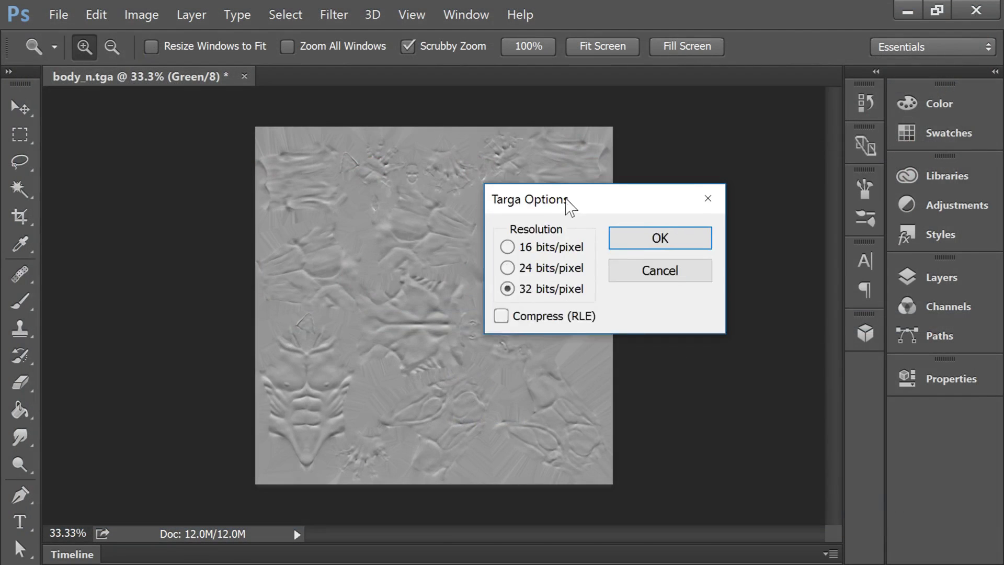
left_click_drag(570, 206, 689, 245)
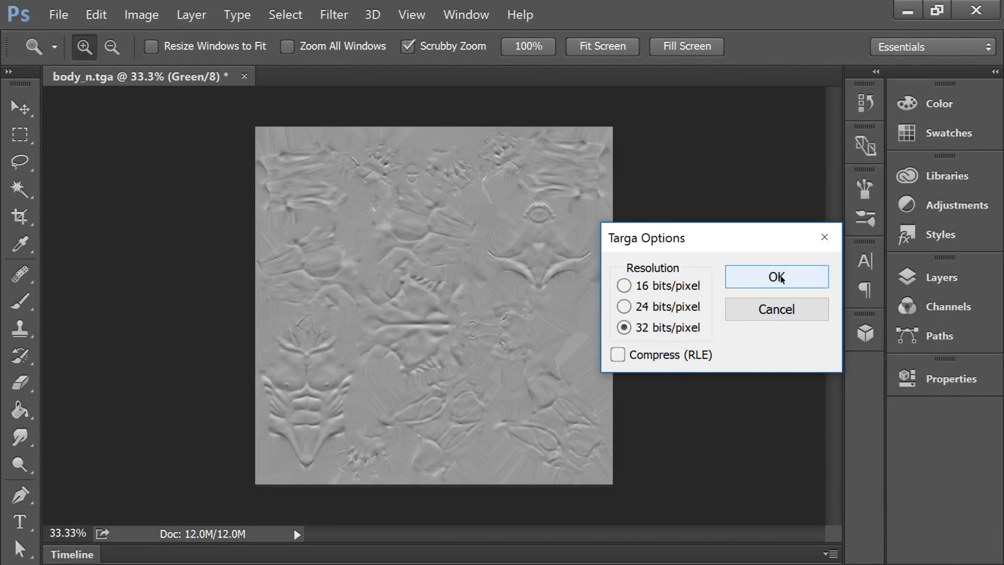
left_click(782, 275)
Save another Targa version of the map as body_n_directx_8bit.tga at 32 bits/pixel.
left_click(149, 16)
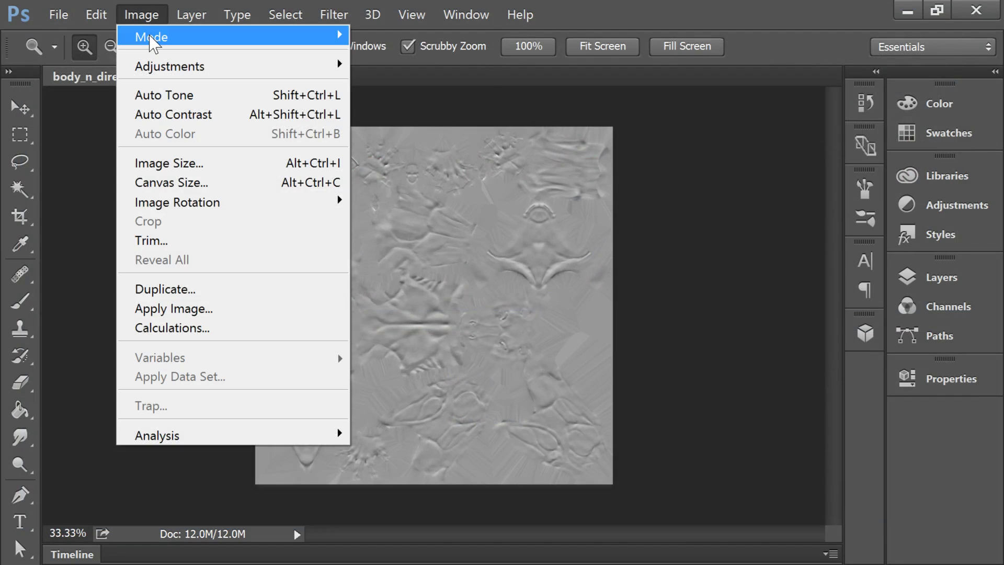
mouse_move(153, 39)
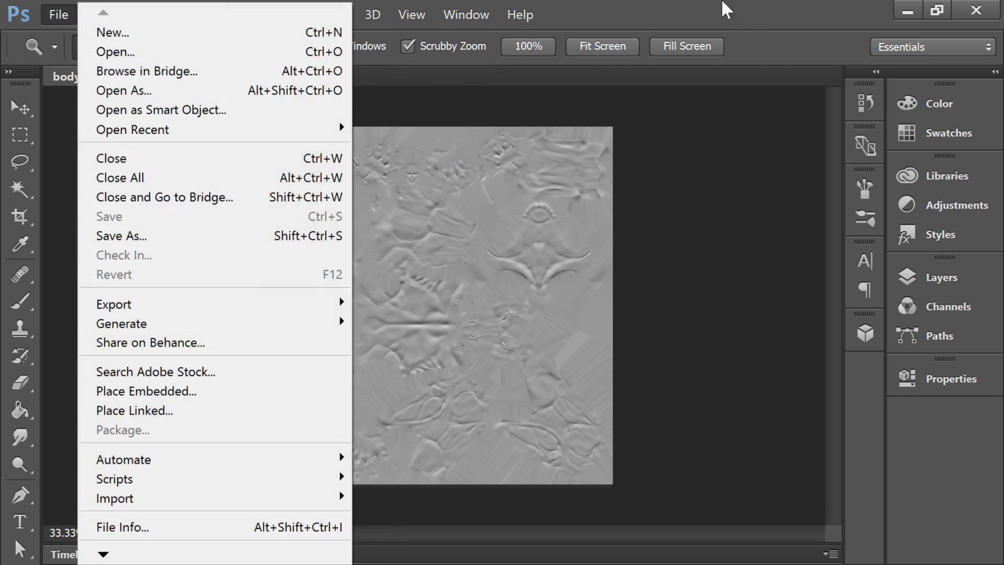
left_click(43, 13)
left_click(44, 13)
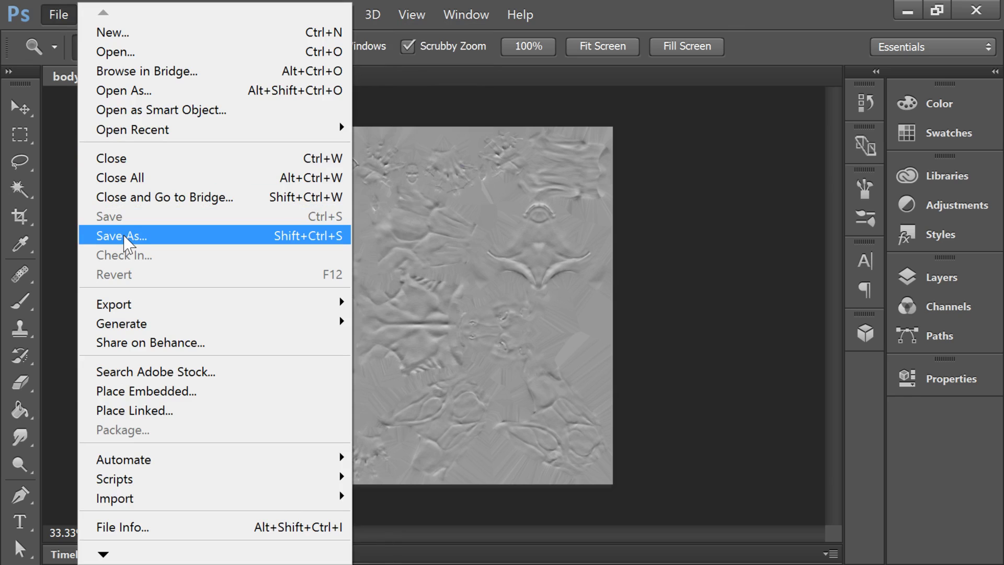
left_click(126, 236)
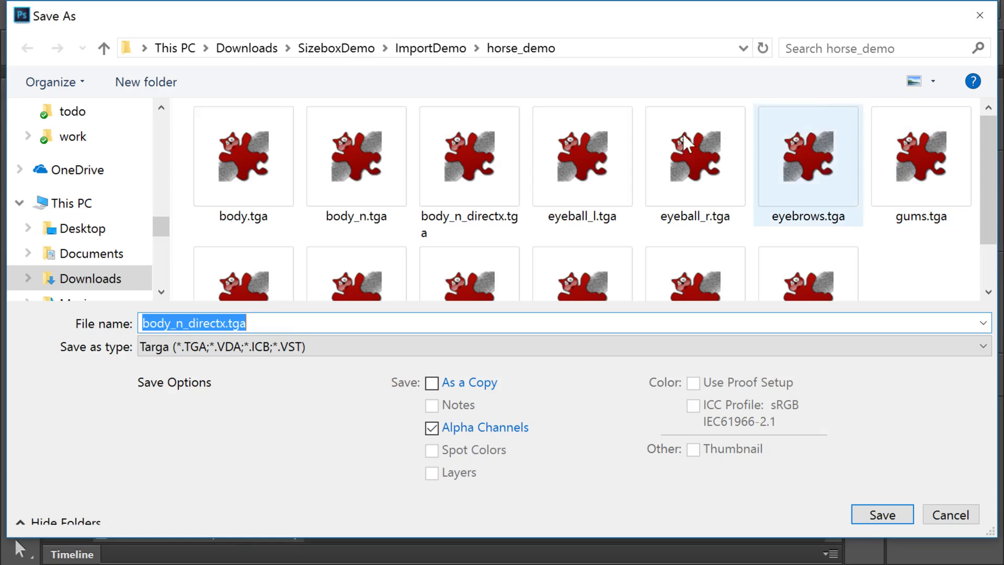
left_click(226, 323)
type("_")
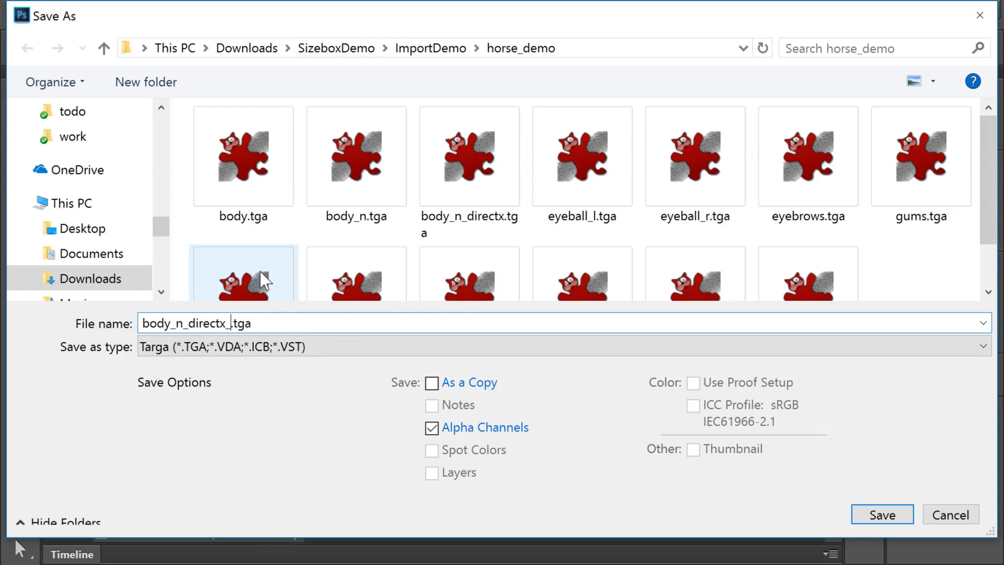
type("8bit")
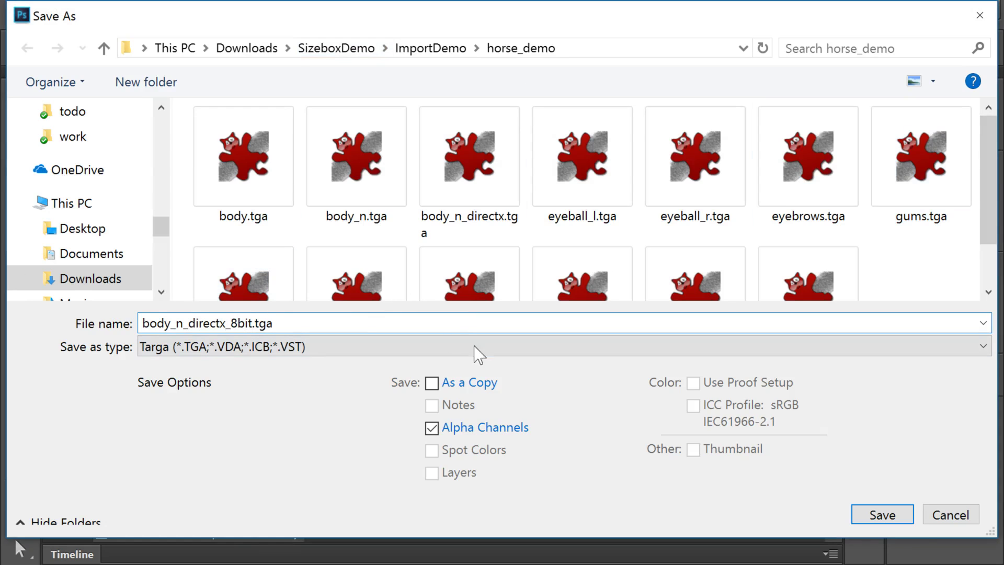
left_click(890, 520)
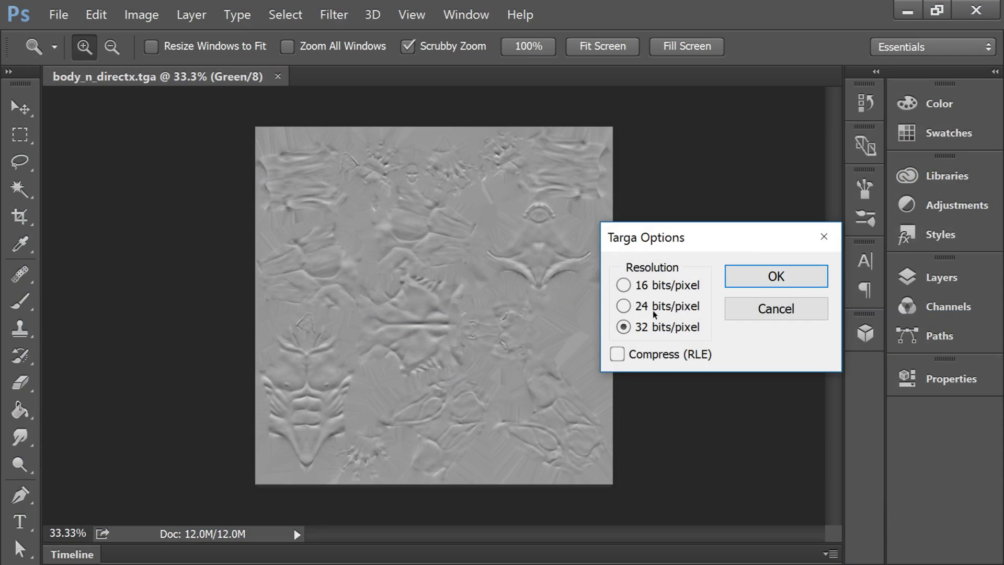
left_click(757, 275)
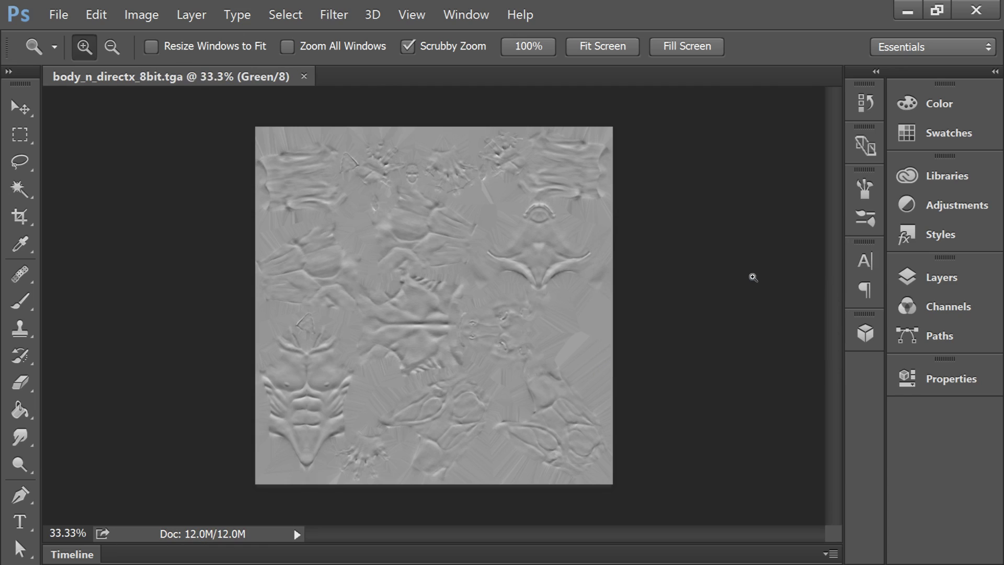
Switch to Unity and import body_n_directx.tga from the horse_demo folder into Import/GTS/Materials.
key("alt+Tab")
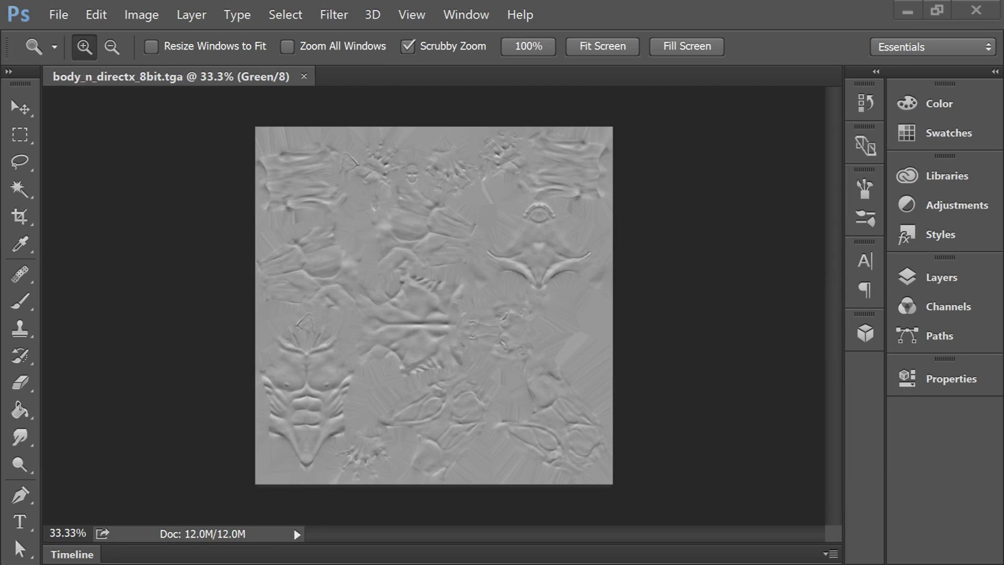
key("alt+Tab")
left_click(766, 435)
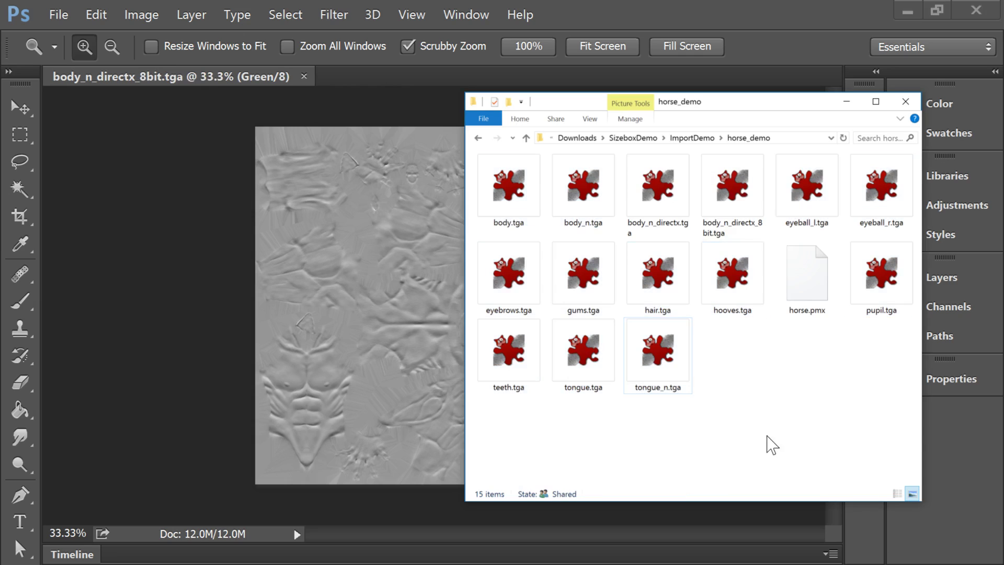
left_click(674, 190)
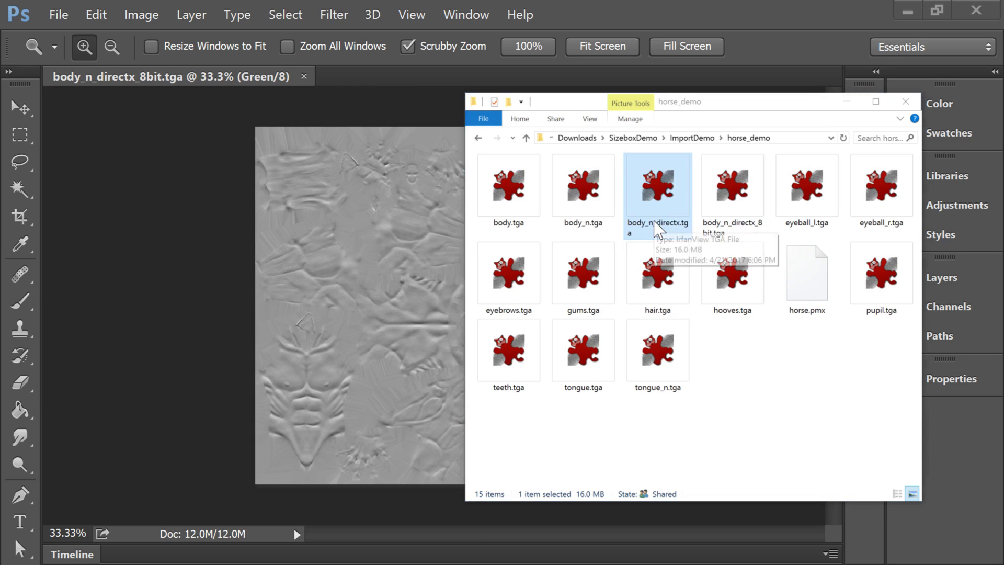
key("alt+Tab")
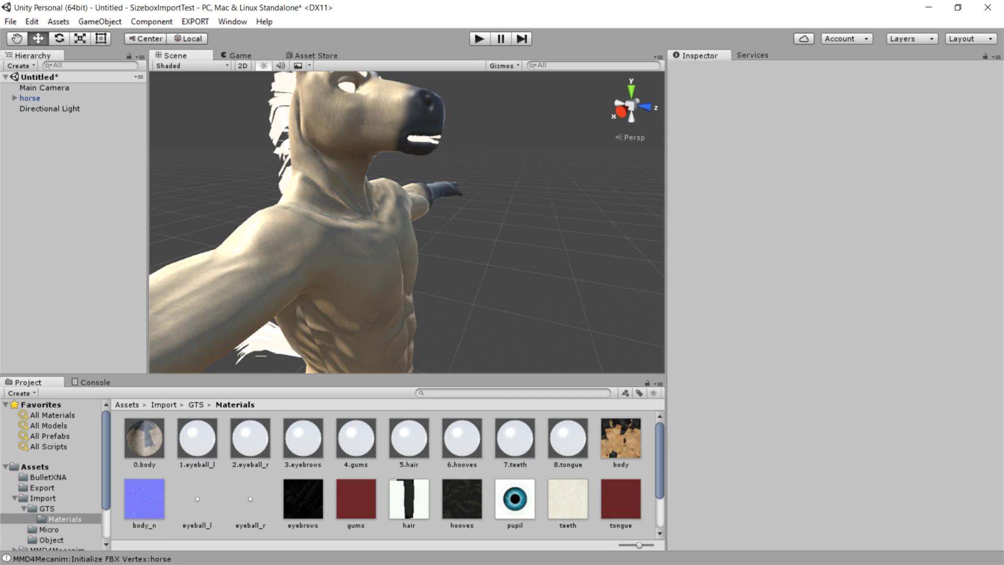
key("alt+Tab")
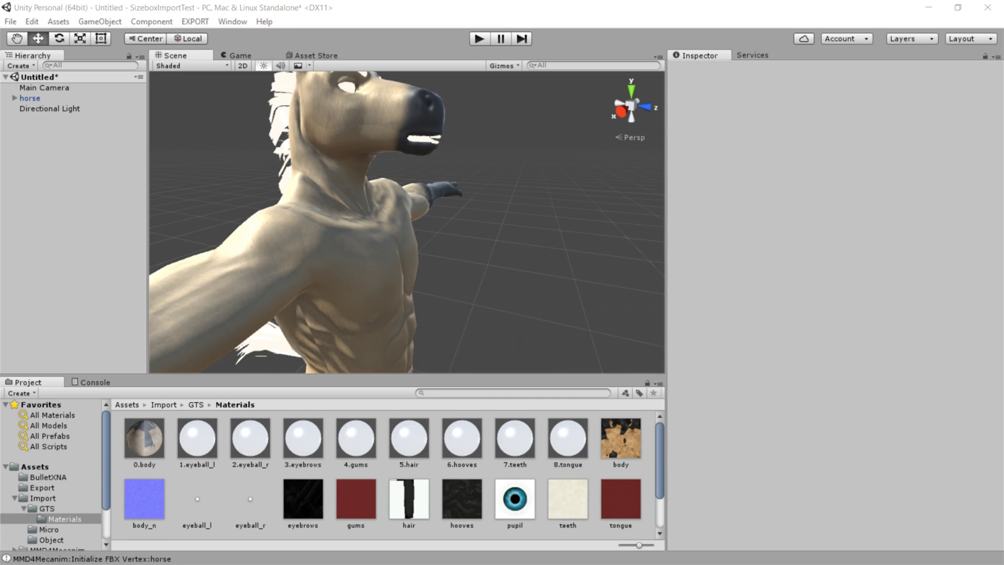
key("alt+Tab")
left_click_drag(672, 197, 278, 468)
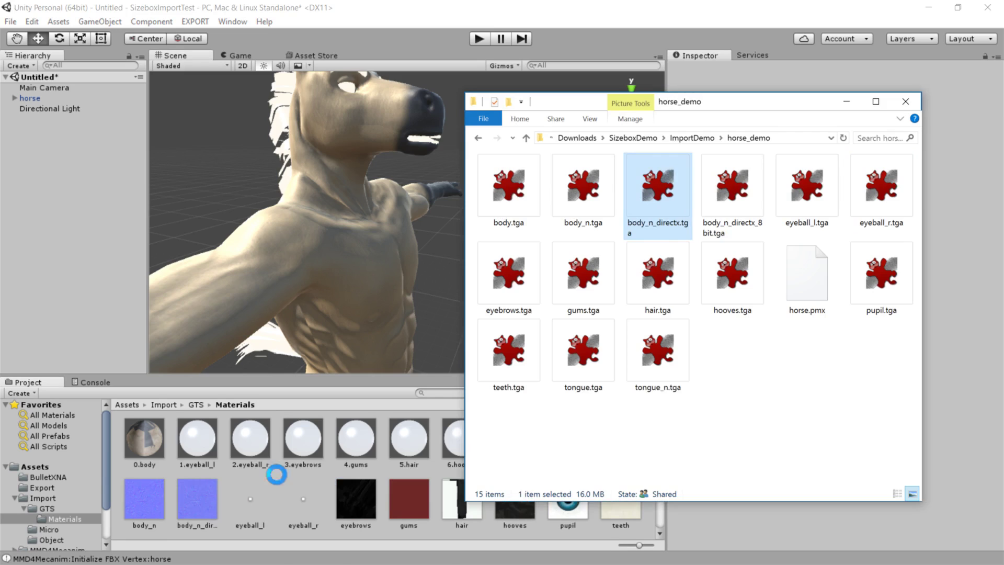
Assign the body_n_directx texture as the Normal Map of the 0.body material and fix it to be marked as a normal map.
left_click(149, 437)
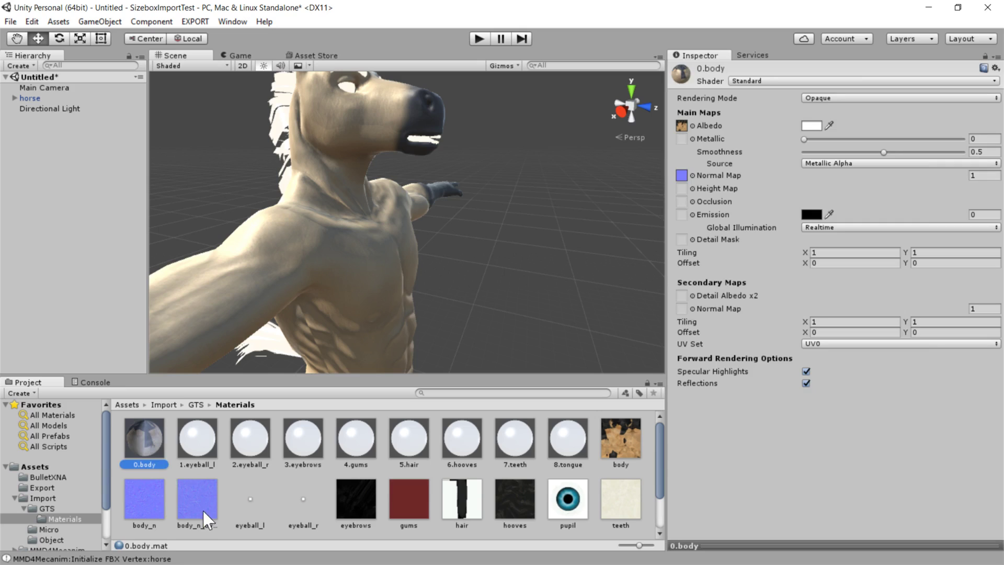
left_click_drag(210, 518, 683, 176)
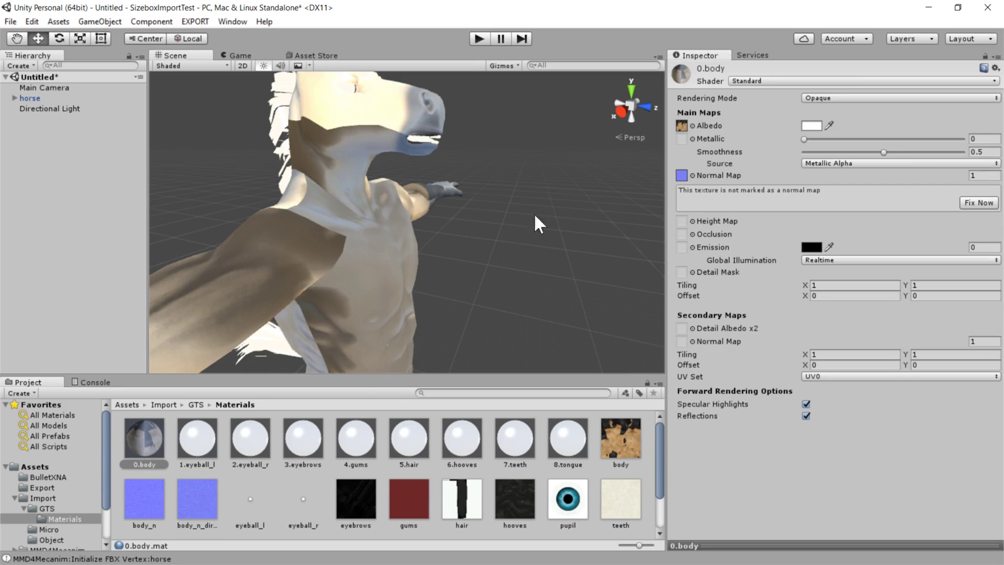
left_click(978, 202)
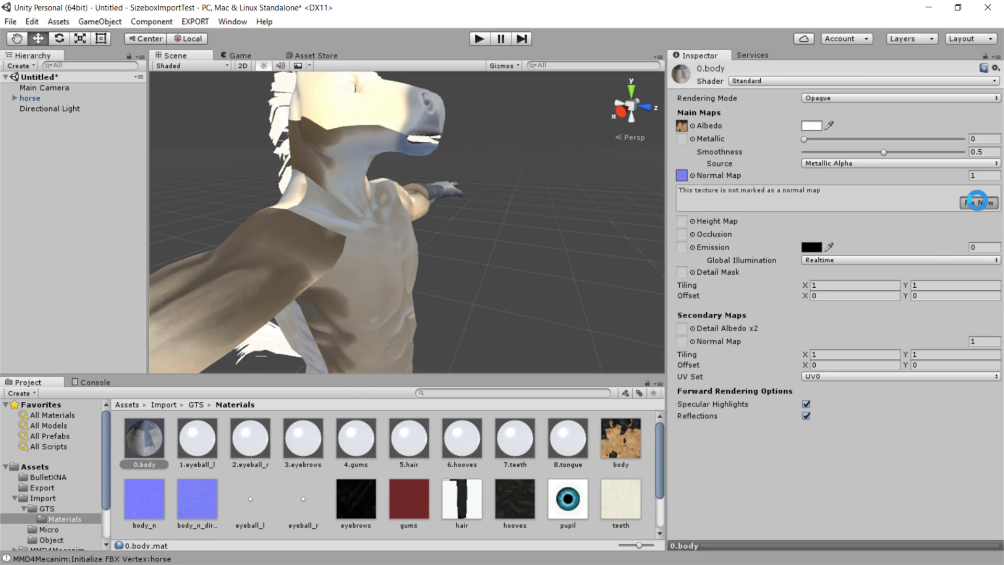
Examine the corrected normal map's shading and seams on the horse's torso, shoulders, neck and head.
mouse_move(361, 301)
middle_mouse_down()
mouse_move(374, 241)
mouse_move(427, 253)
middle_mouse_up()
scroll(374, 237, "up", 4)
scroll(427, 254, "down", 2)
scroll(426, 254, "down", 2)
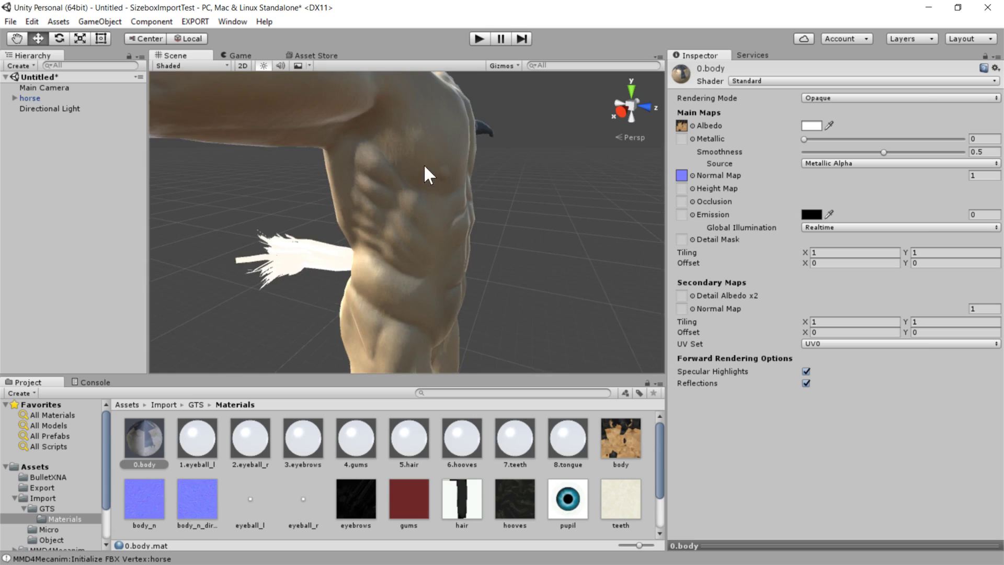
middle_click_drag(423, 161, 409, 268)
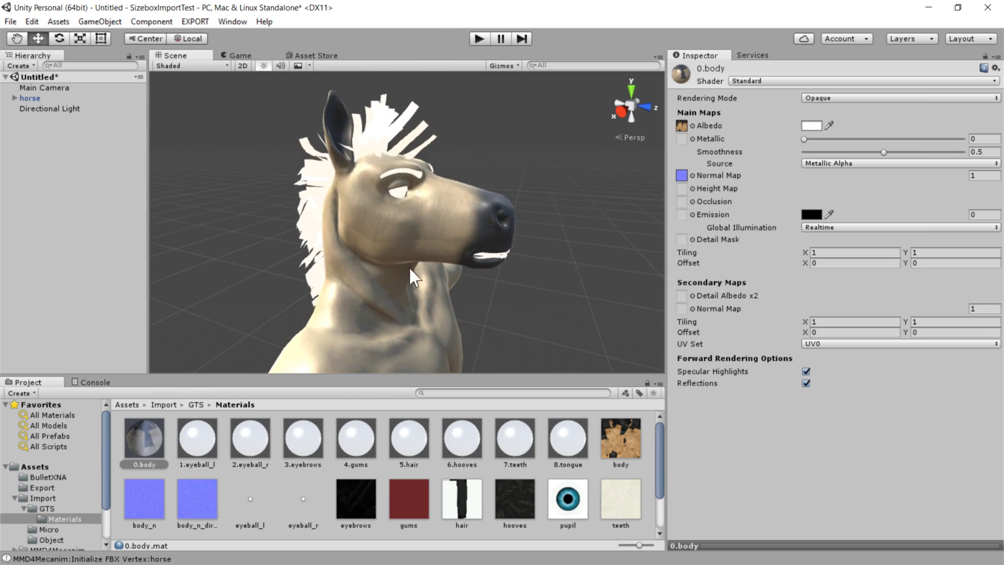
scroll(408, 264, "up", 4)
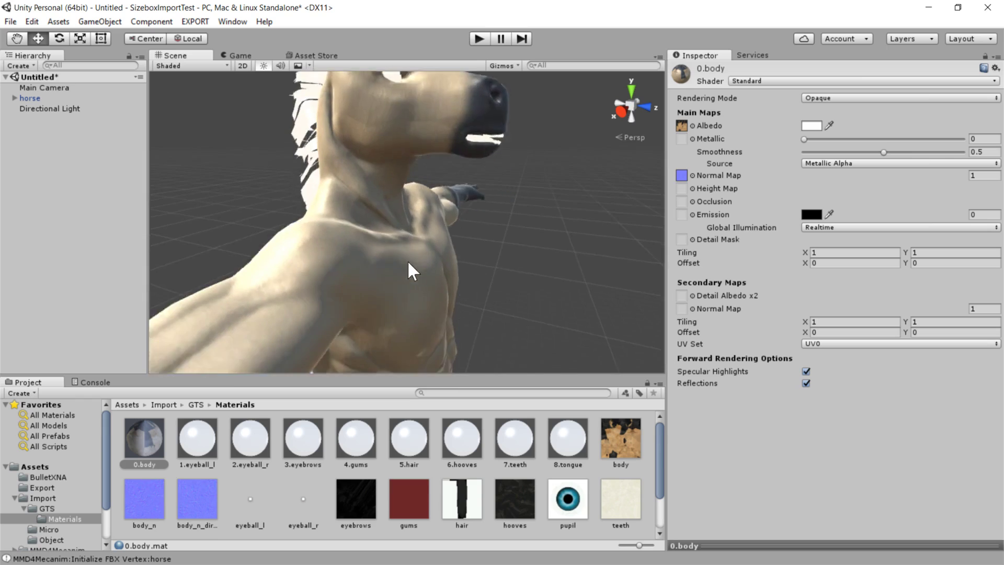
scroll(407, 272, "down", 4)
scroll(409, 251, "up", 3)
scroll(410, 246, "up", 5)
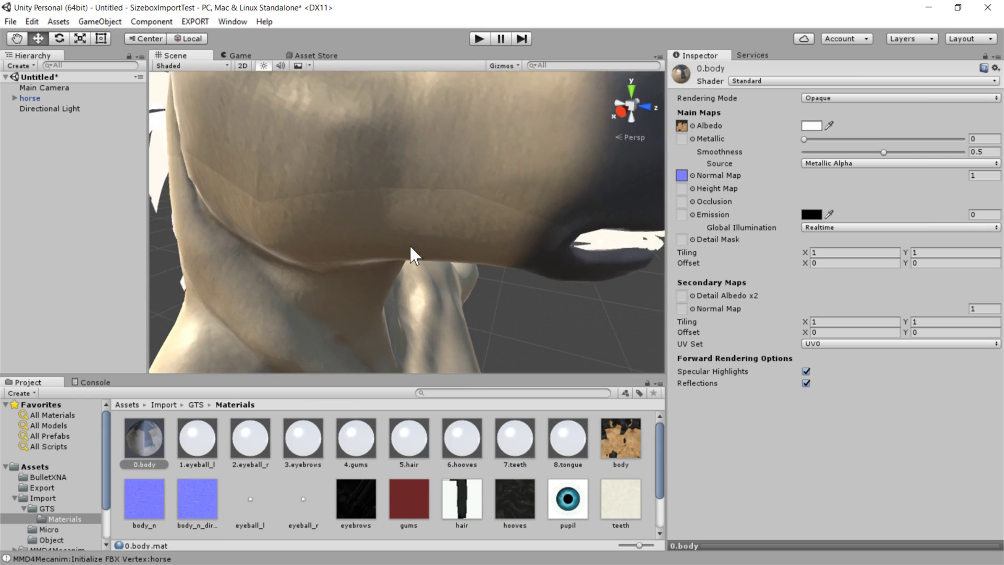
middle_click_drag(389, 280, 403, 137)
scroll(467, 250, "down", 3)
scroll(412, 172, "down", 4)
middle_click_drag(482, 130, 491, 356)
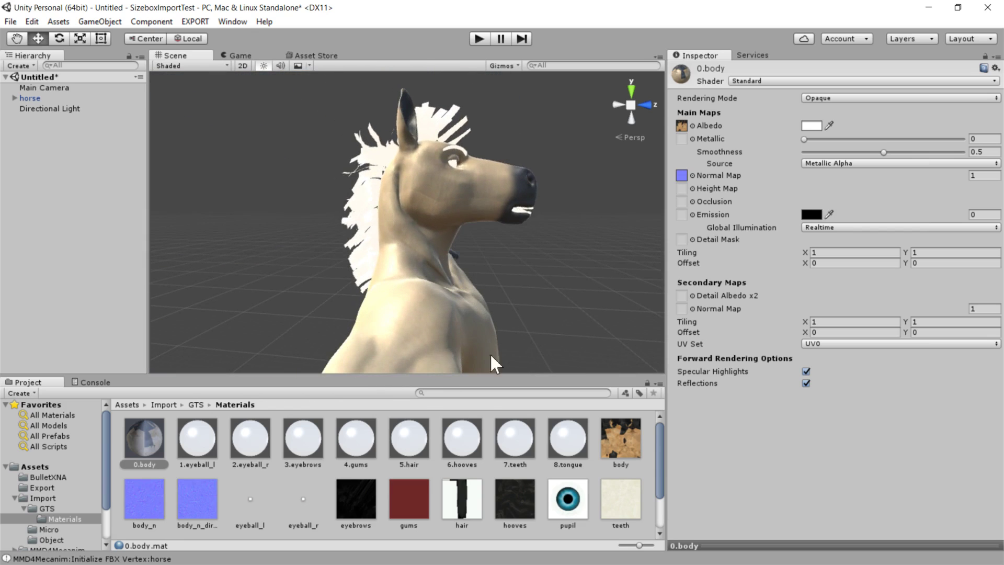
middle_click_drag(474, 165, 447, 339)
middle_click_drag(466, 148, 432, 299)
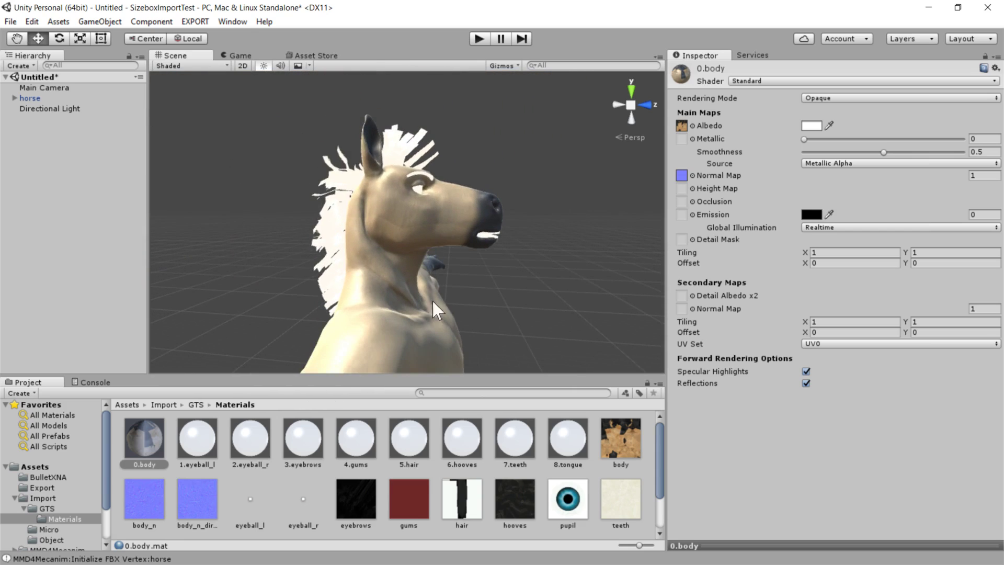
Change the 5.hair material's shader to StandardCullOff and inspect the mane from several angles.
scroll(418, 329, "down", 1)
scroll(465, 494, "down", 2)
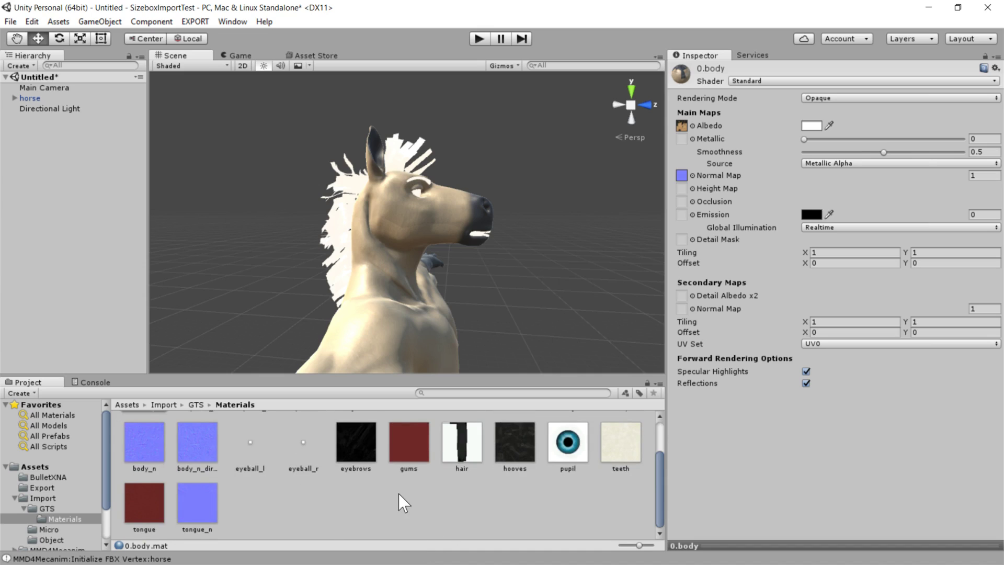
scroll(387, 494, "up", 2)
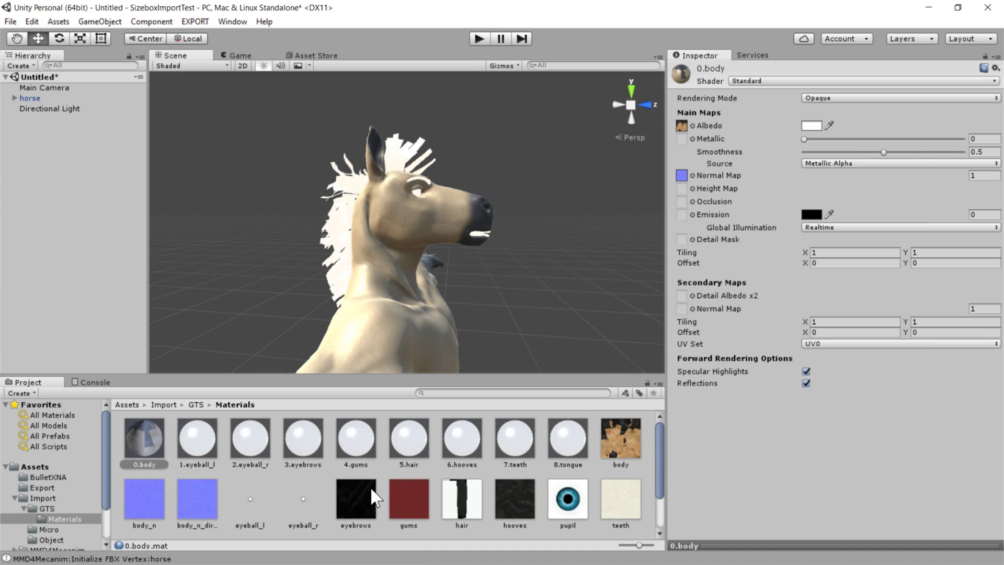
left_click(402, 439)
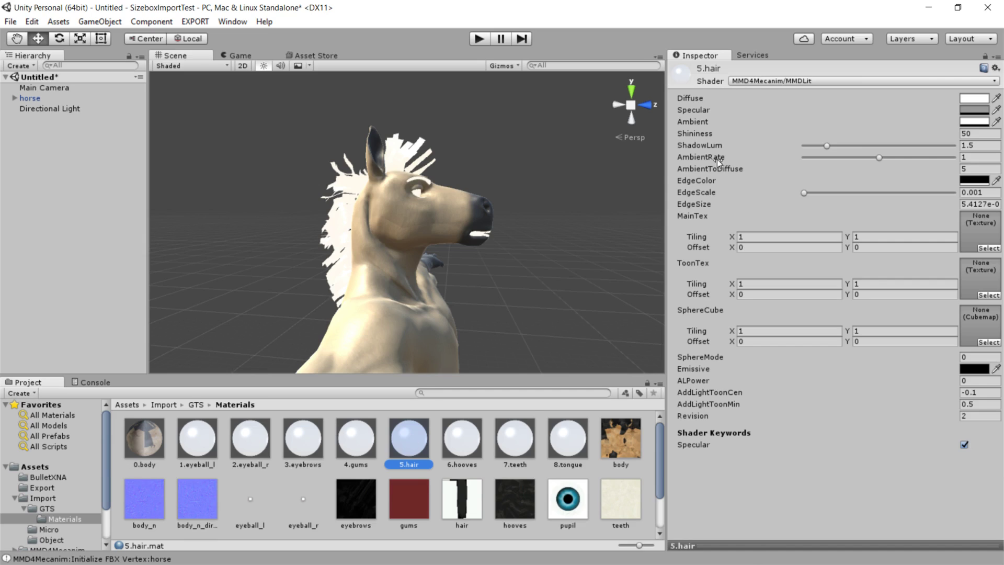
left_click(748, 84)
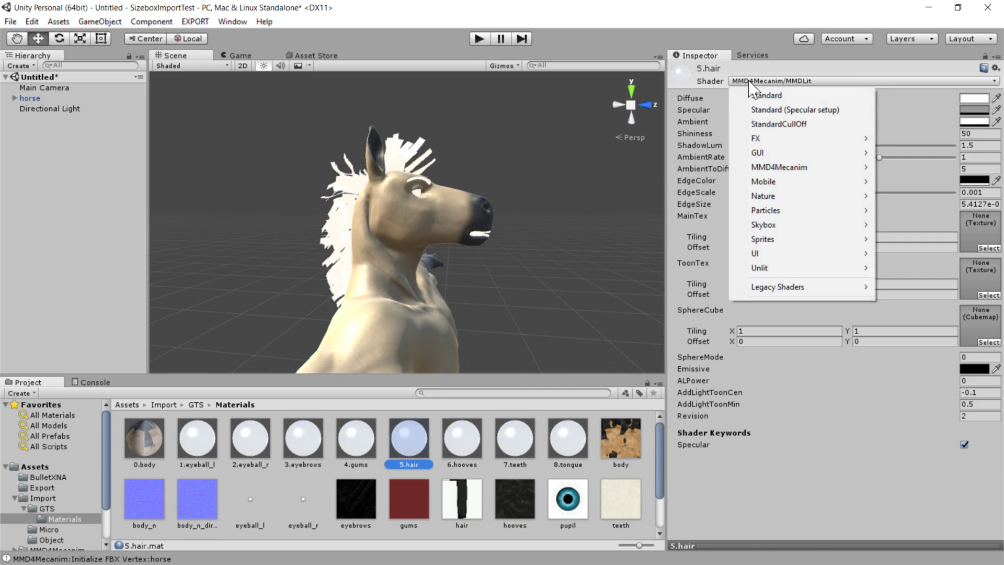
left_click(776, 125)
scroll(407, 230, "up", 6)
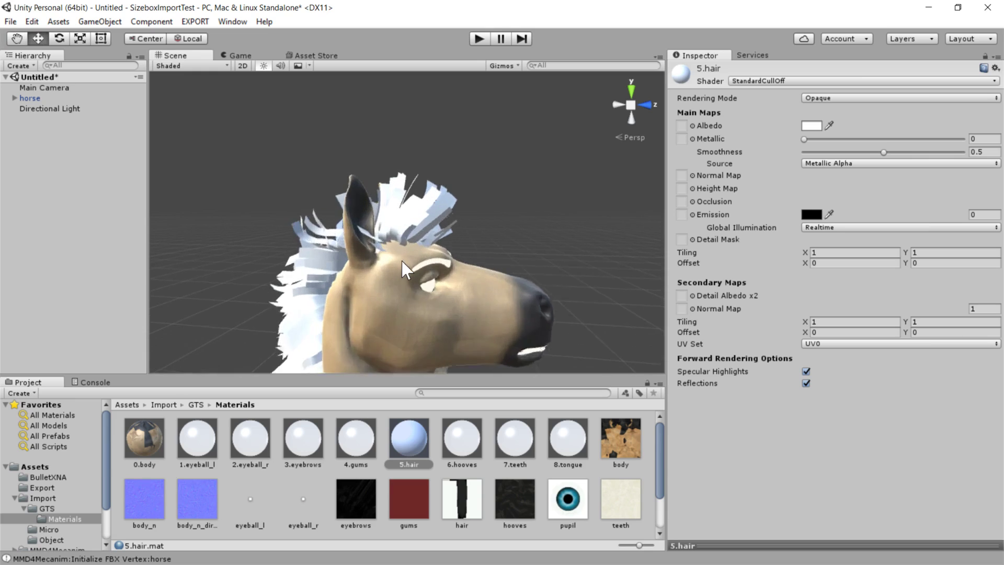
middle_click_drag(428, 256, 398, 280)
right_click_drag(398, 280, 342, 320)
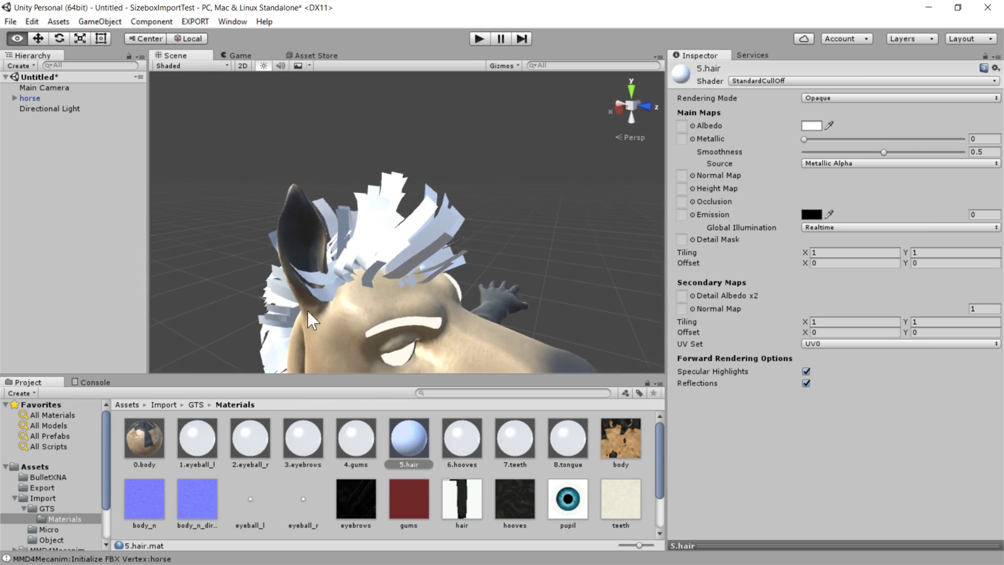
mouse_move(343, 320)
middle_mouse_down()
mouse_move(328, 308)
mouse_move(339, 304)
middle_mouse_up()
left_click_drag(339, 305, 493, 232, "alt")
middle_click_drag(493, 233, 474, 289)
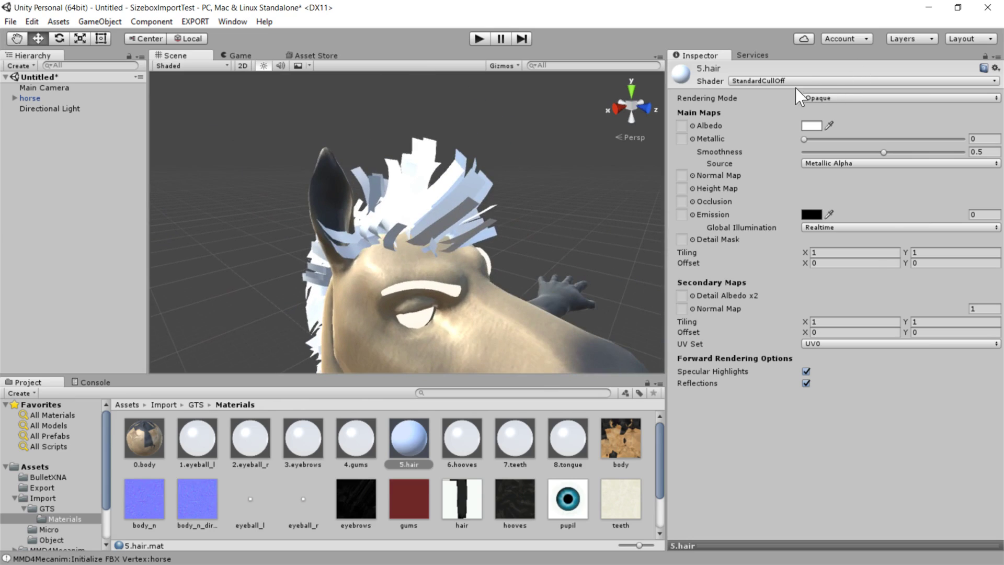
Compare the mane under the Standard and StandardCullOff shaders, leaving the 5.hair material on StandardCullOff.
left_click(768, 82)
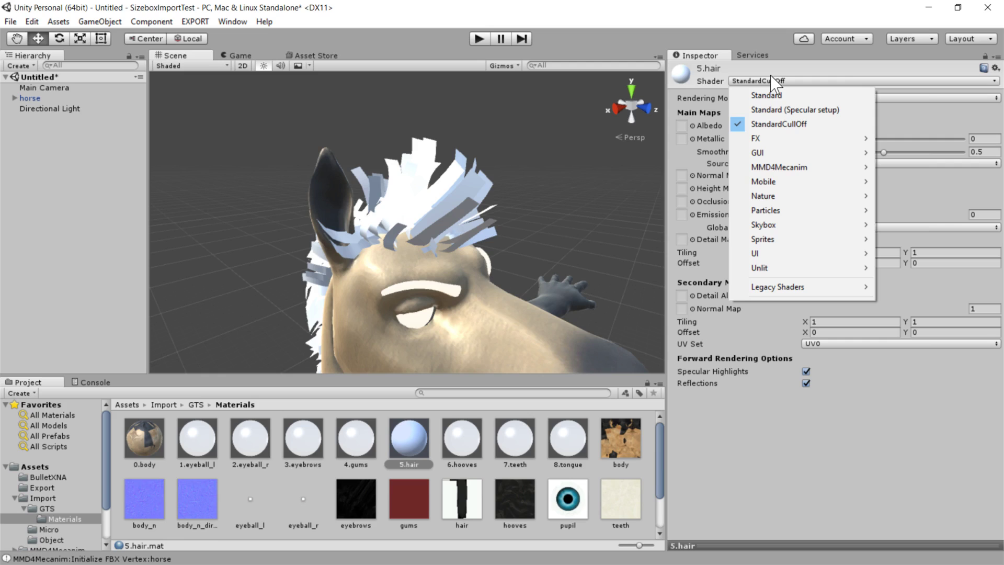
left_click(767, 95)
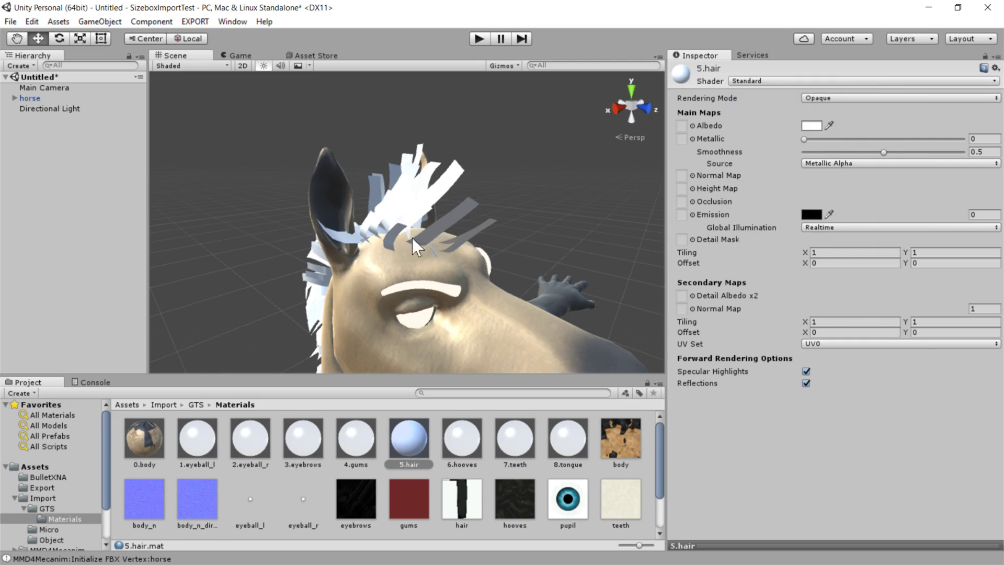
left_click_drag(600, 261, 414, 280, "alt")
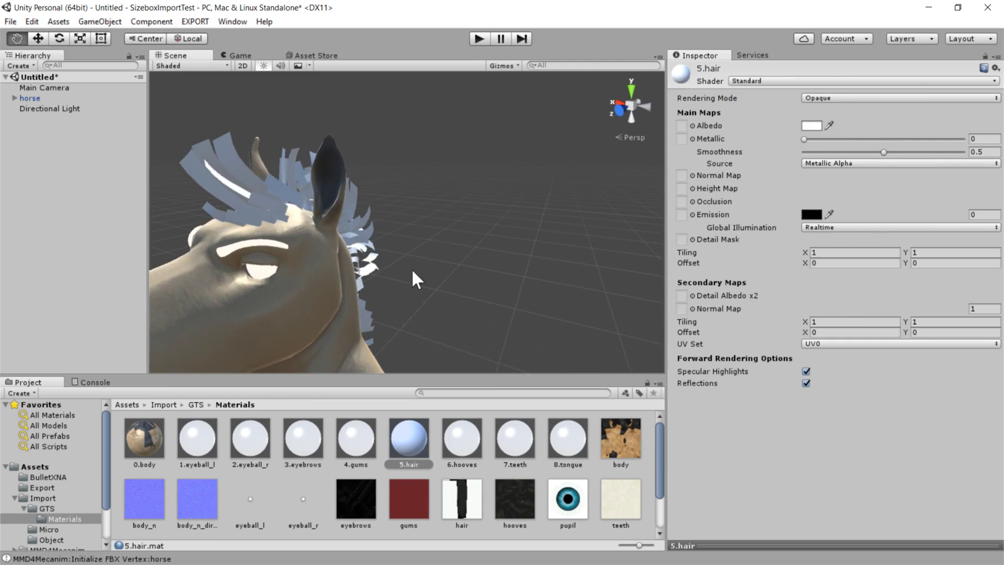
left_click(889, 81)
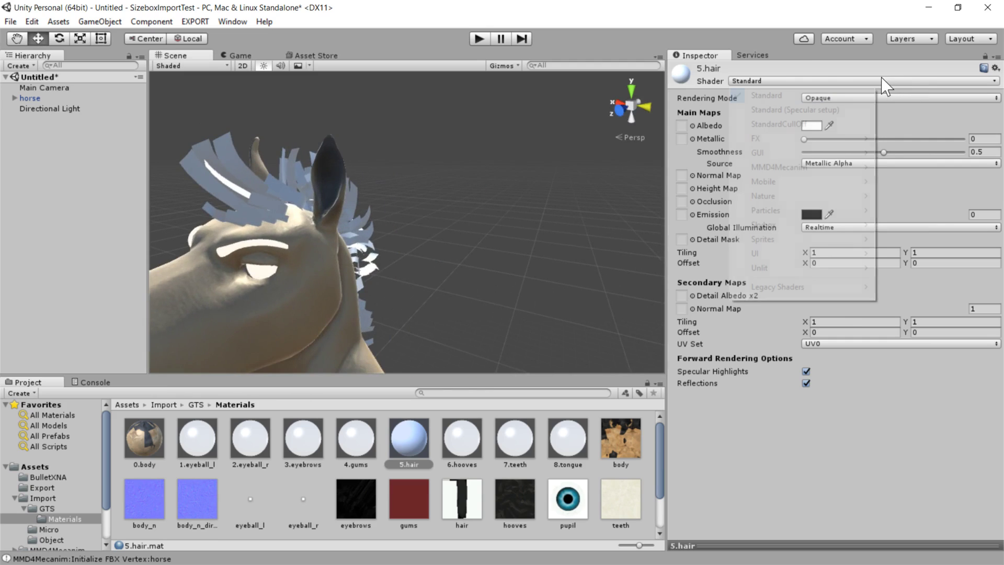
left_click(786, 126)
left_click_drag(326, 220, 352, 223, "alt")
middle_click_drag(351, 224, 419, 227)
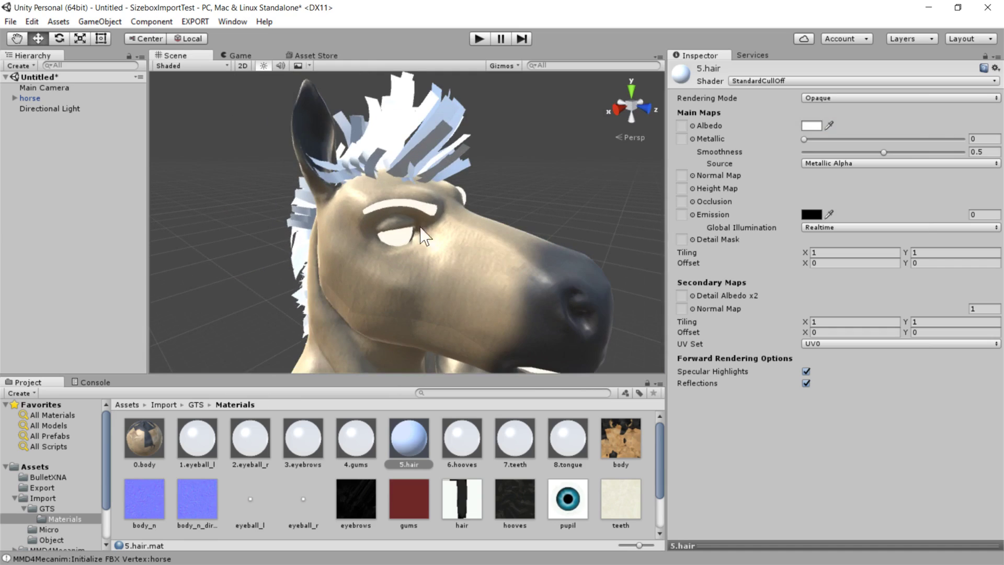
Assign the hair texture to the Albedo map of the 5.hair material.
left_click_drag(461, 498, 633, 215)
left_click_drag(681, 126, 681, 126)
middle_click_drag(401, 227, 457, 371)
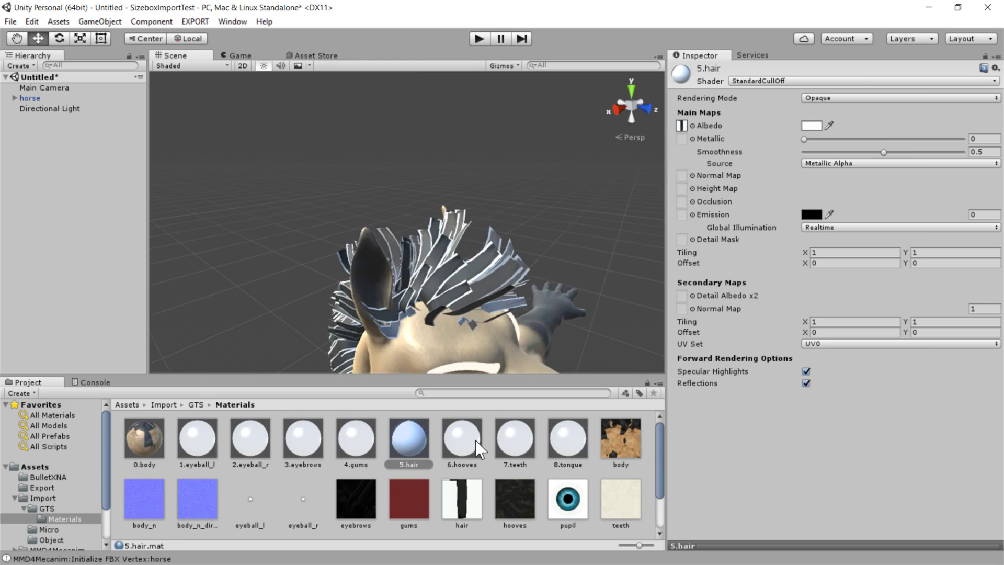
Examine how the hair texture's strand edges render on the mane from several angles, and check the available shaders for 5.hair.
scroll(481, 471, "down", 3)
scroll(471, 501, "up", 3)
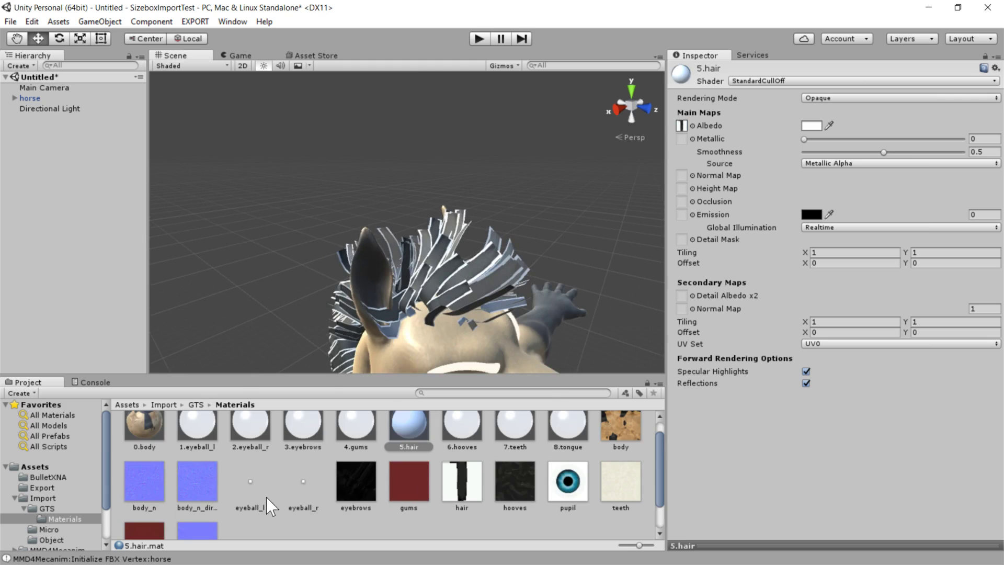
left_click_drag(476, 319, 491, 240, "alt")
middle_click_drag(492, 240, 500, 212)
scroll(460, 263, "up", 3)
left_click_drag(500, 212, 451, 284, "alt")
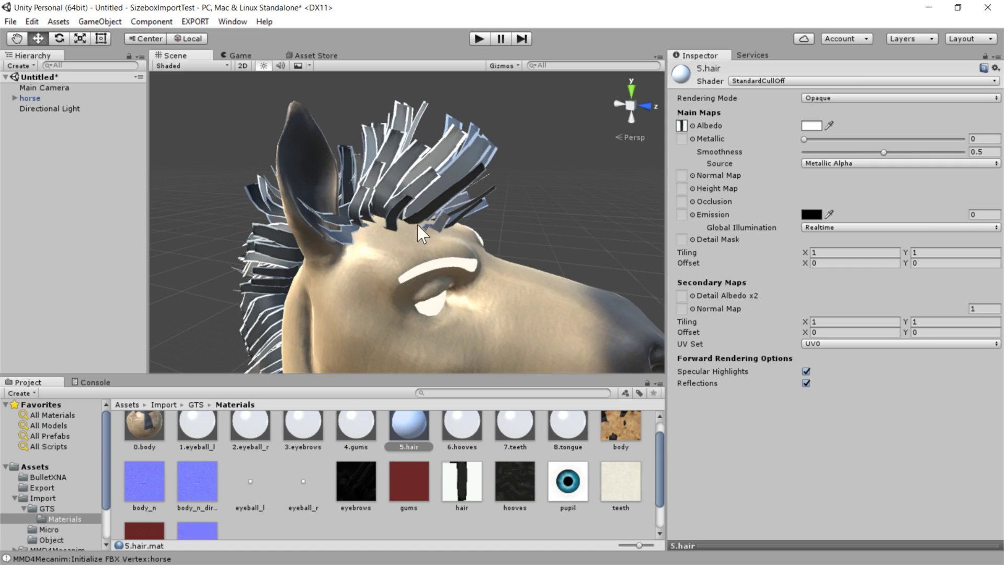
mouse_move(421, 259)
middle_mouse_down()
mouse_move(509, 153)
mouse_move(471, 220)
mouse_move(415, 271)
middle_mouse_up()
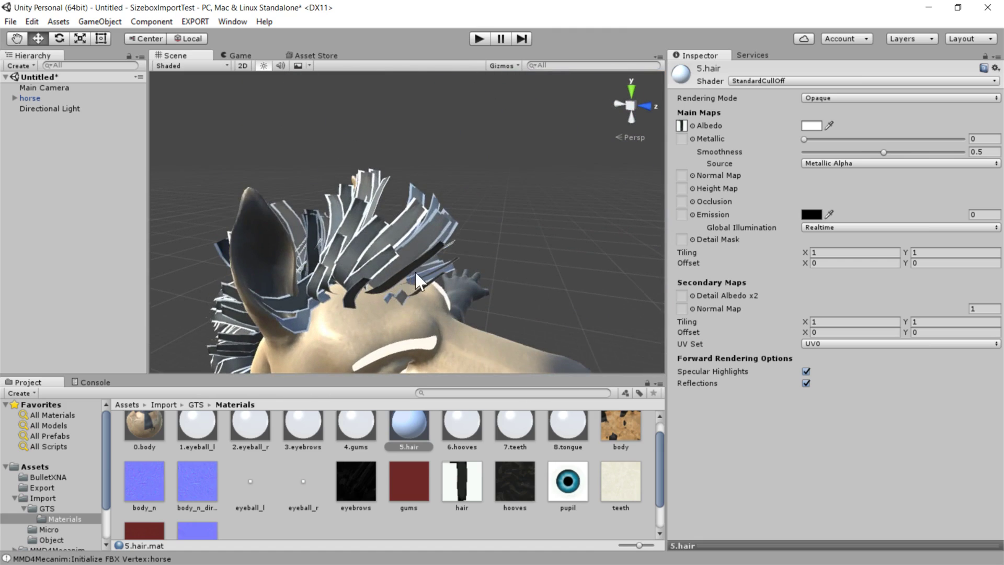
scroll(415, 270, "down", 5)
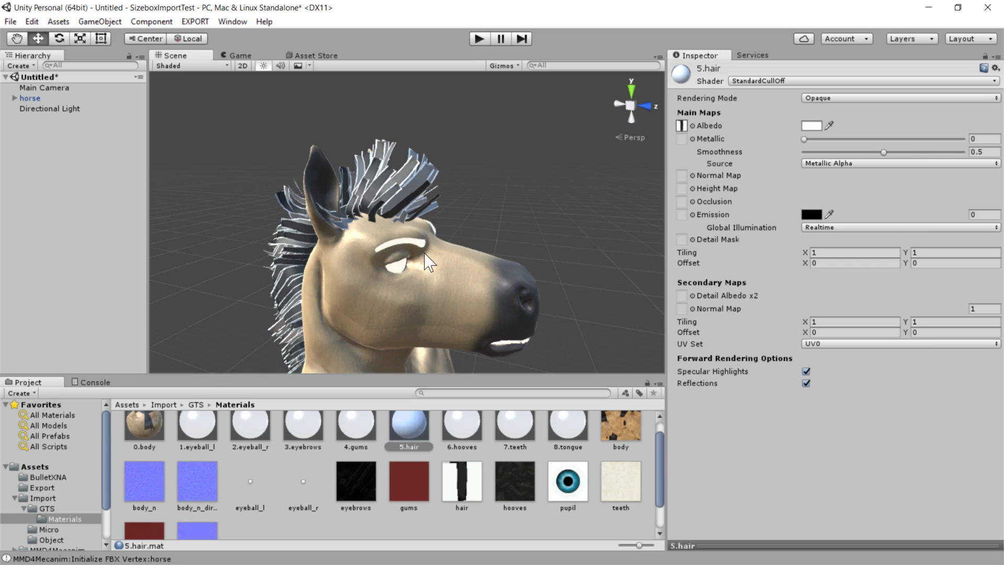
left_click(813, 80)
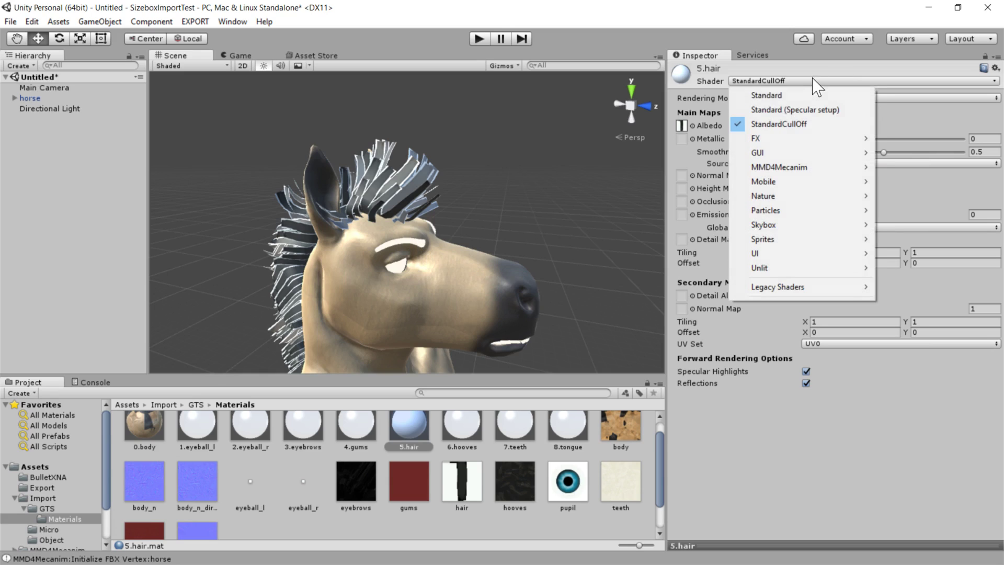
left_click(789, 63)
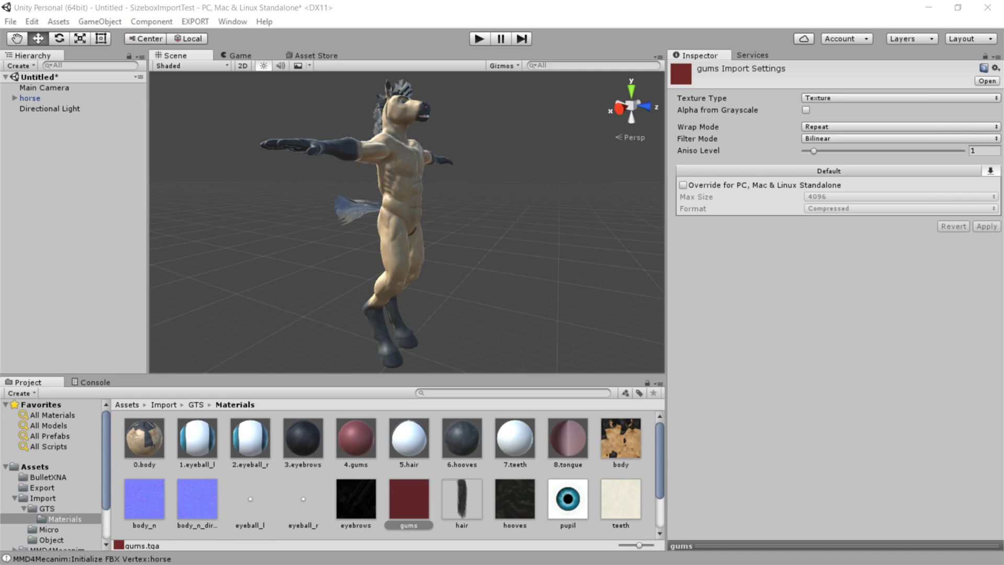
Compare the mane with Alpha Is Transparency disabled and enabled on the hair texture, applying each setting and leaving it enabled.
middle_click_drag(449, 121, 426, 197)
scroll(436, 177, "up", 8)
scroll(425, 197, "up", 6)
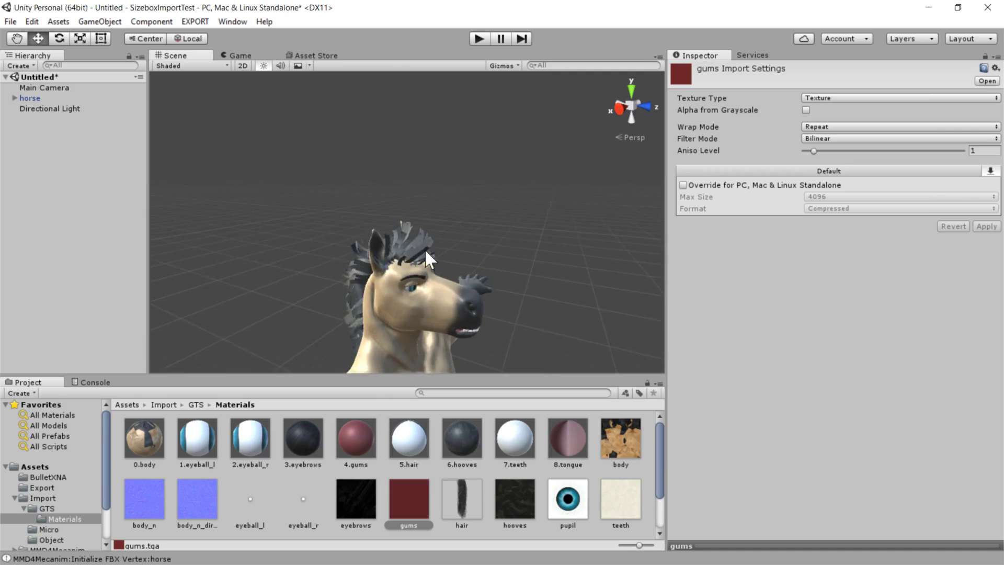
scroll(418, 243, "up", 2)
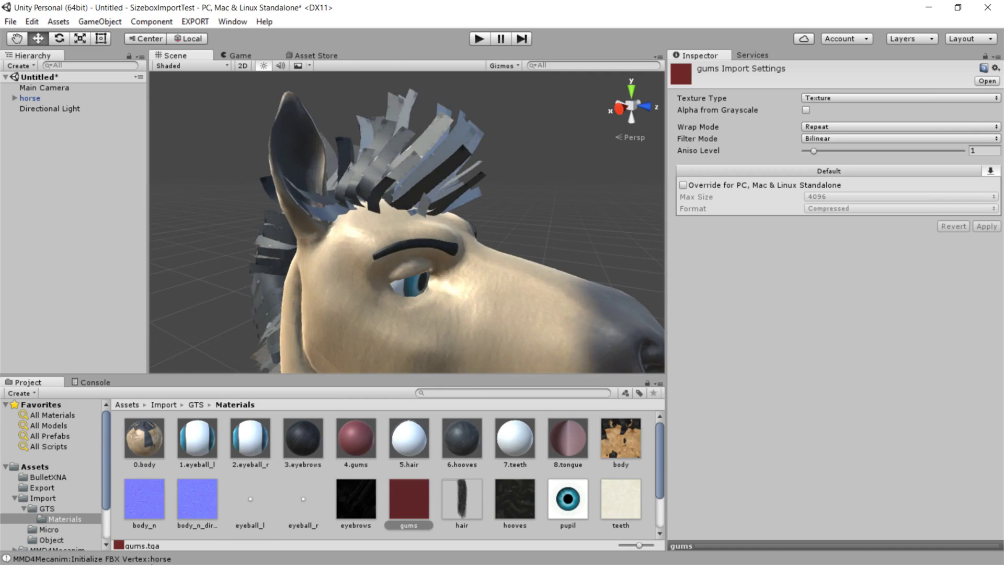
left_click(463, 501)
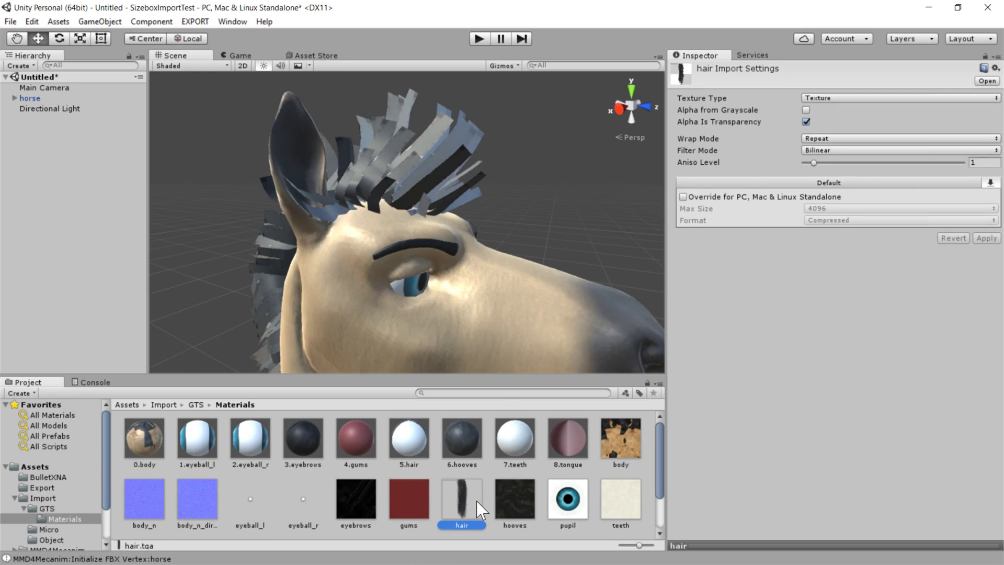
left_click(806, 122)
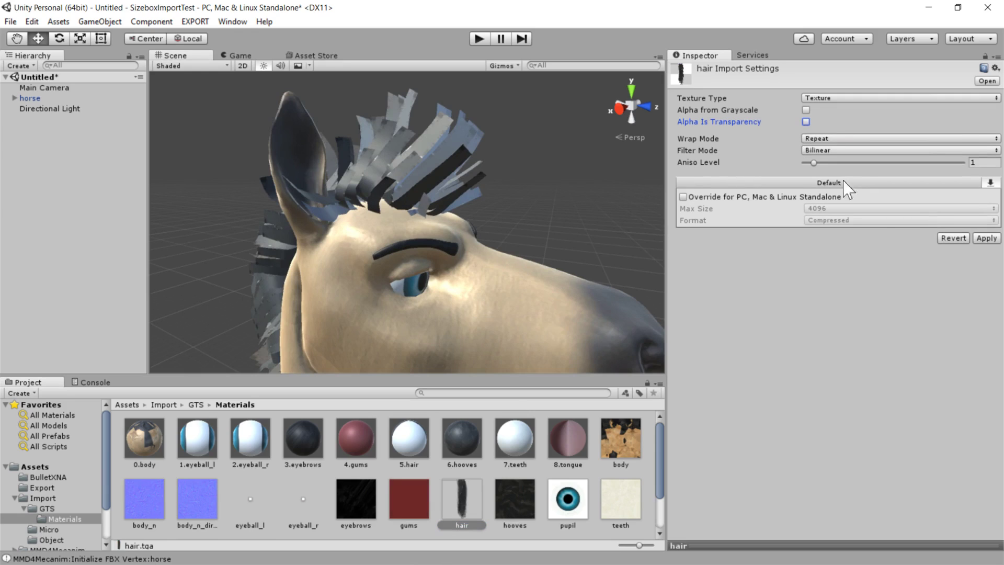
left_click(986, 238)
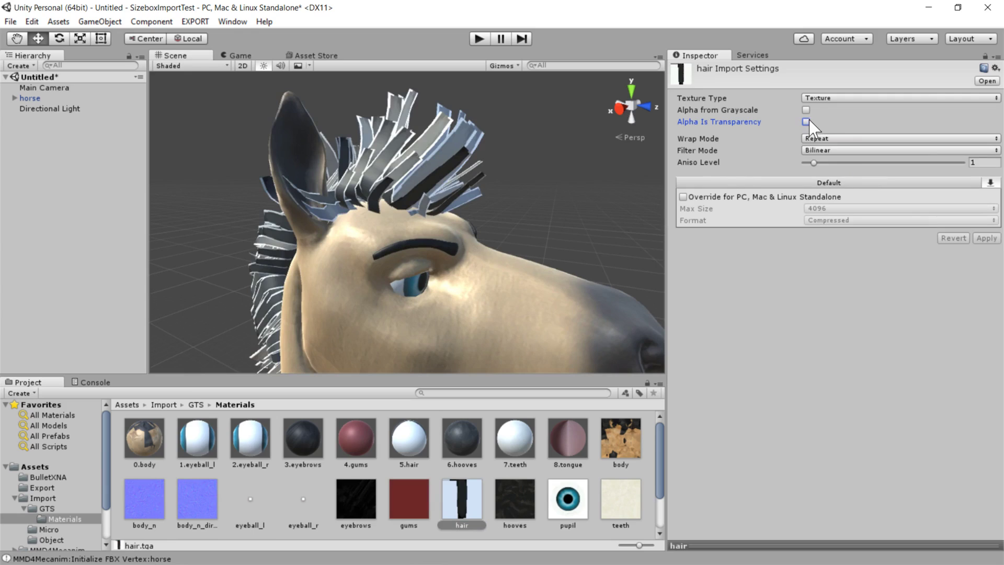
left_click(806, 121)
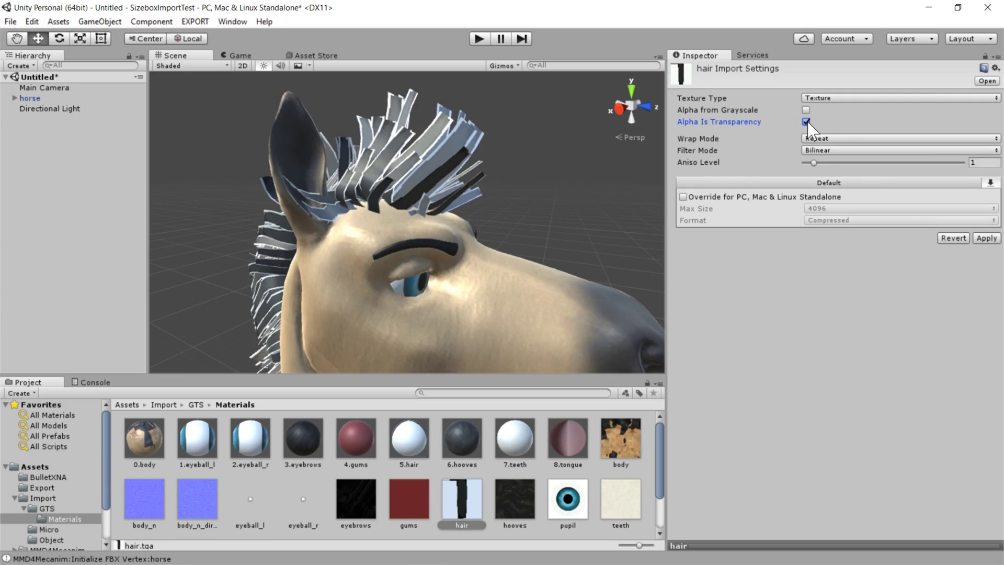
left_click(986, 238)
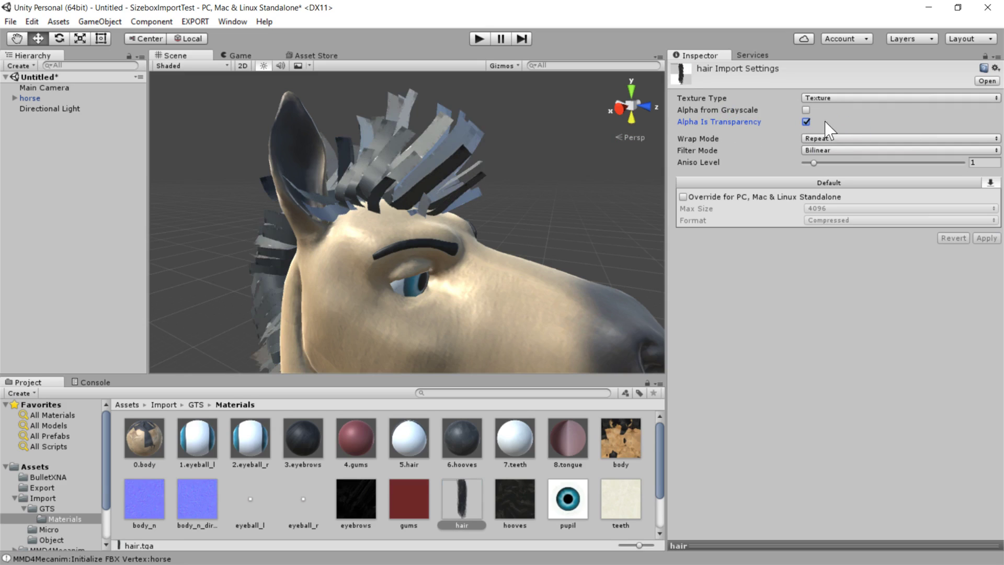
mouse_move(375, 202)
middle_mouse_down()
mouse_move(457, 162)
mouse_move(428, 234)
mouse_move(391, 201)
middle_mouse_up()
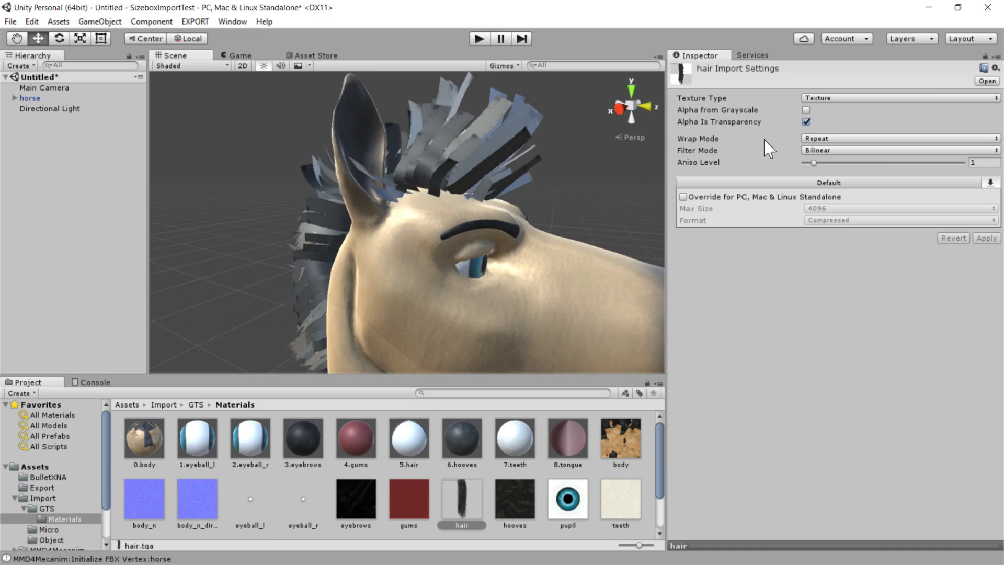
Check the import settings of the tongue_n_directx normal map and examine the tongue inside the horse's mouth.
scroll(521, 230, "down", 5)
middle_click_drag(436, 306, 473, 196)
scroll(334, 510, "down", 3)
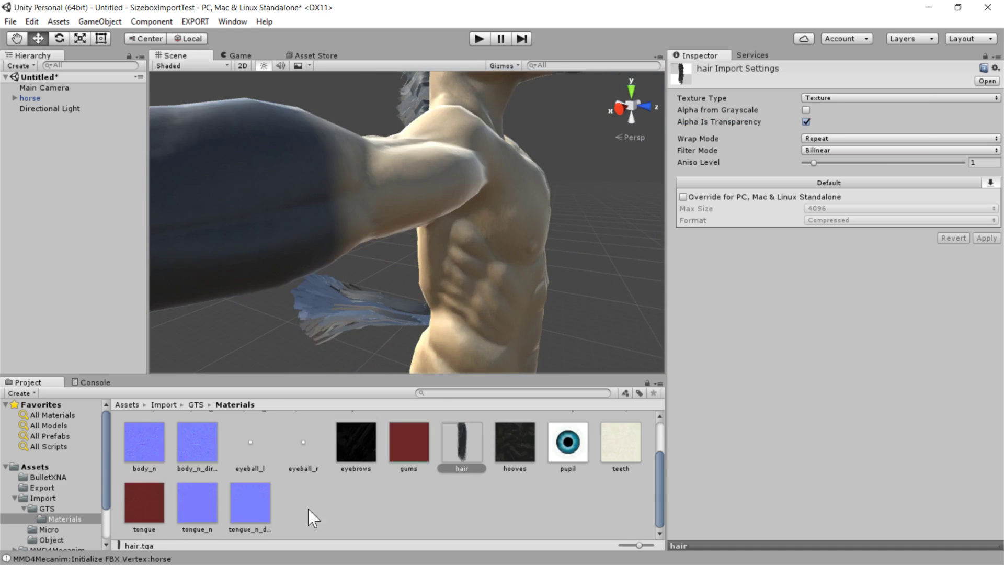
left_click(242, 507)
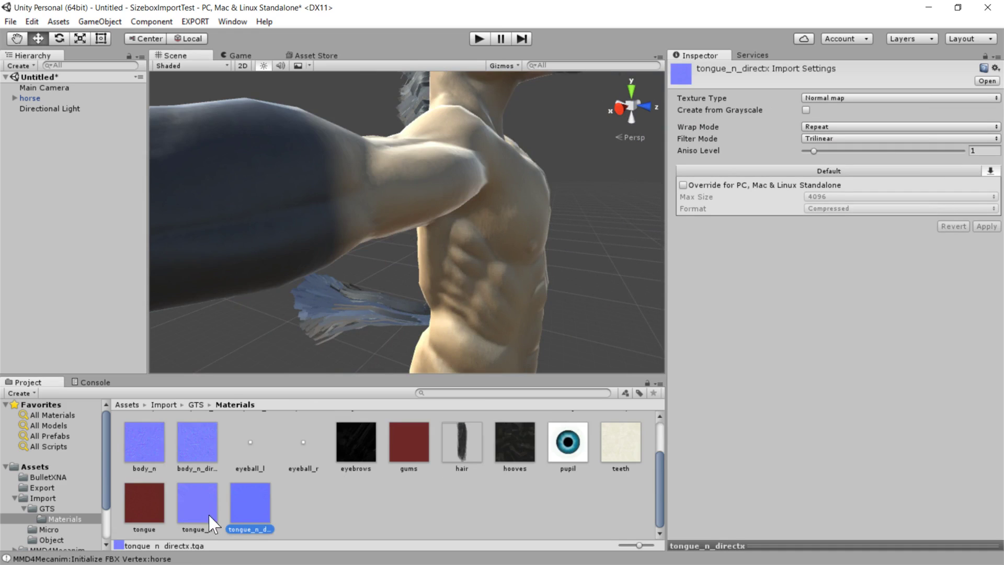
middle_click_drag(524, 149, 445, 199)
scroll(412, 193, "up", 5)
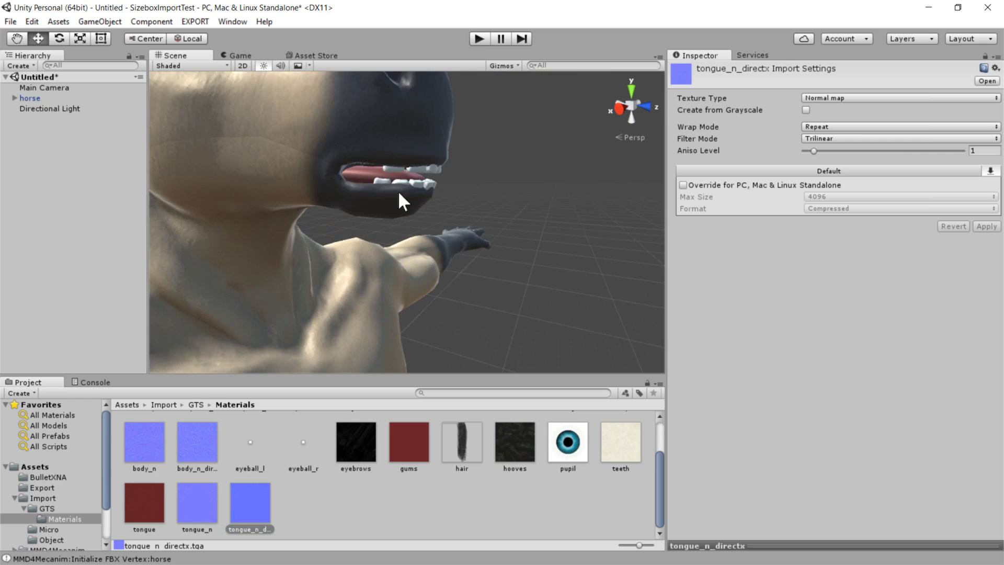
middle_click_drag(460, 243, 433, 239)
scroll(434, 248, "up", 5)
left_click_drag(433, 239, 444, 215, "alt")
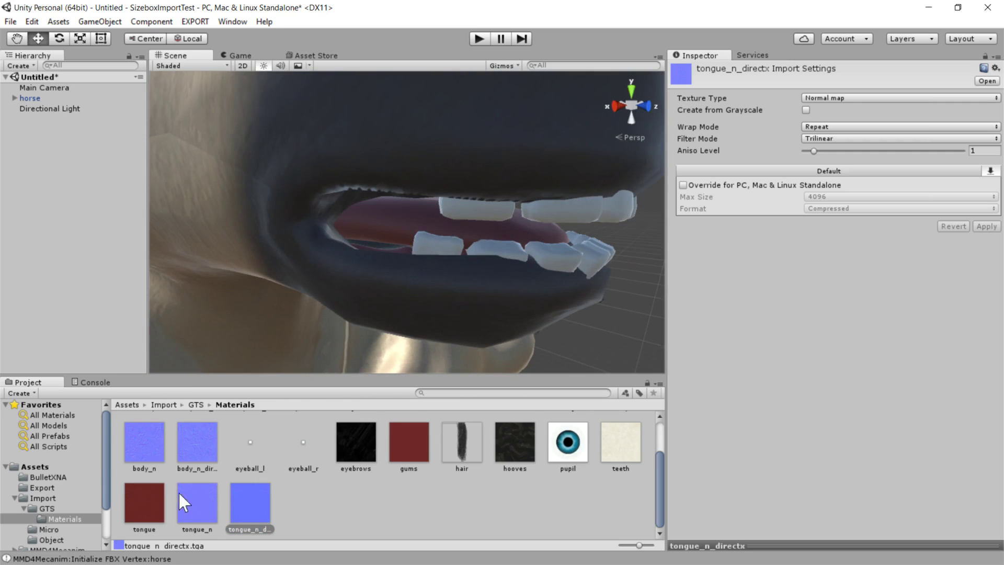
Raise the Smoothness of the 8.tongue material to about 0.908 to make the tongue look glossier.
scroll(177, 491, "up", 2)
left_click(572, 432)
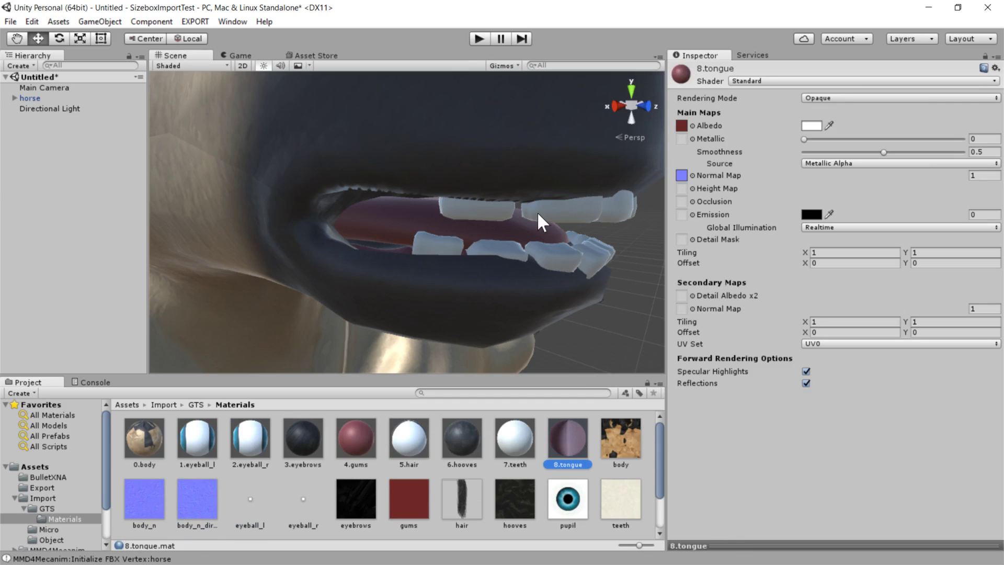
middle_click_drag(489, 239, 504, 223)
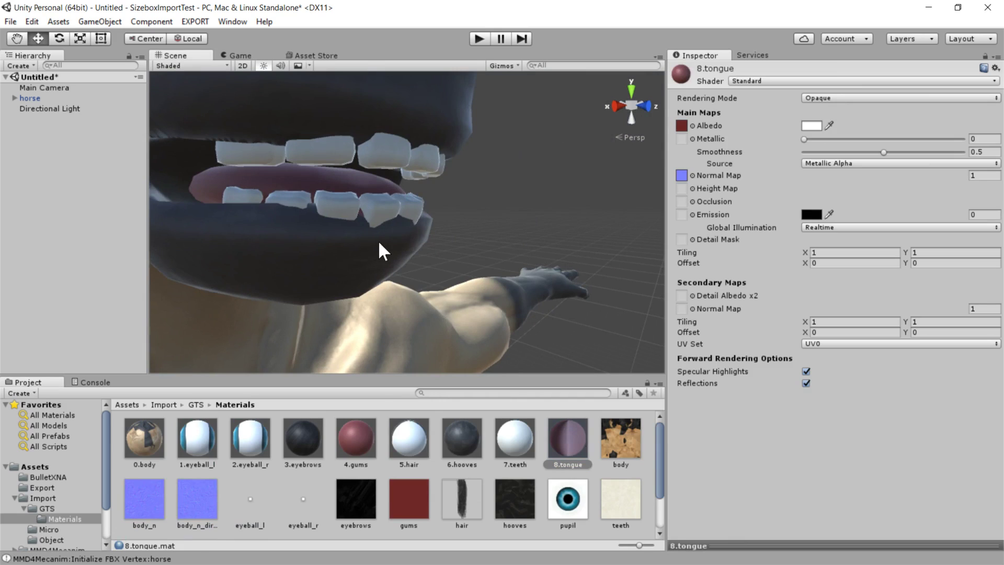
middle_click_drag(378, 240, 391, 243)
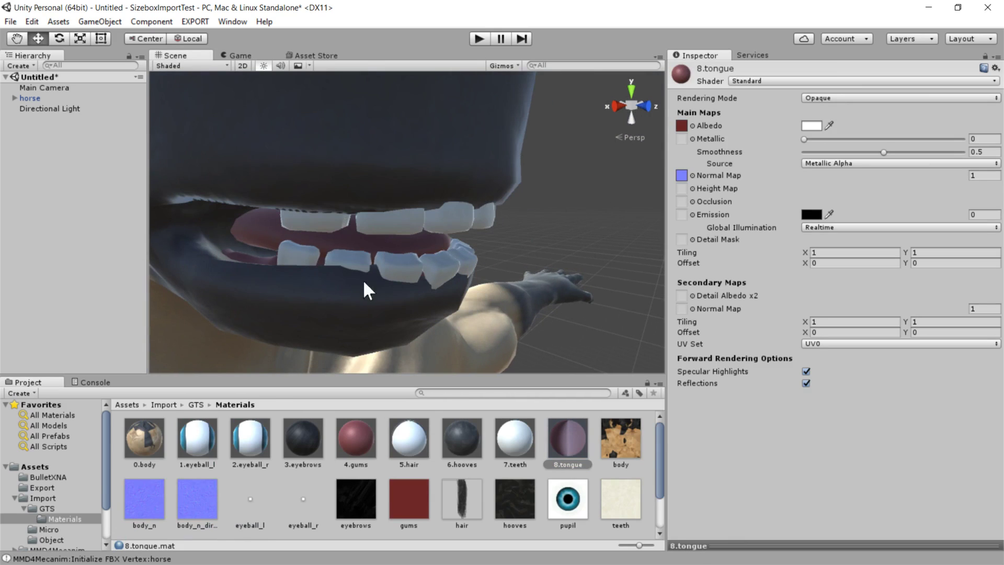
middle_click_drag(475, 260, 463, 230)
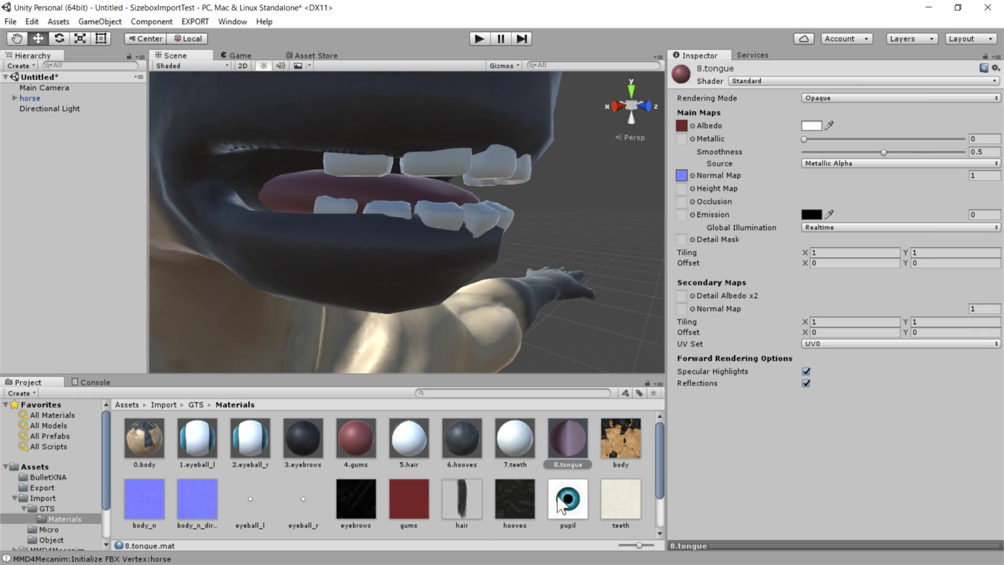
left_click_drag(883, 152, 948, 152)
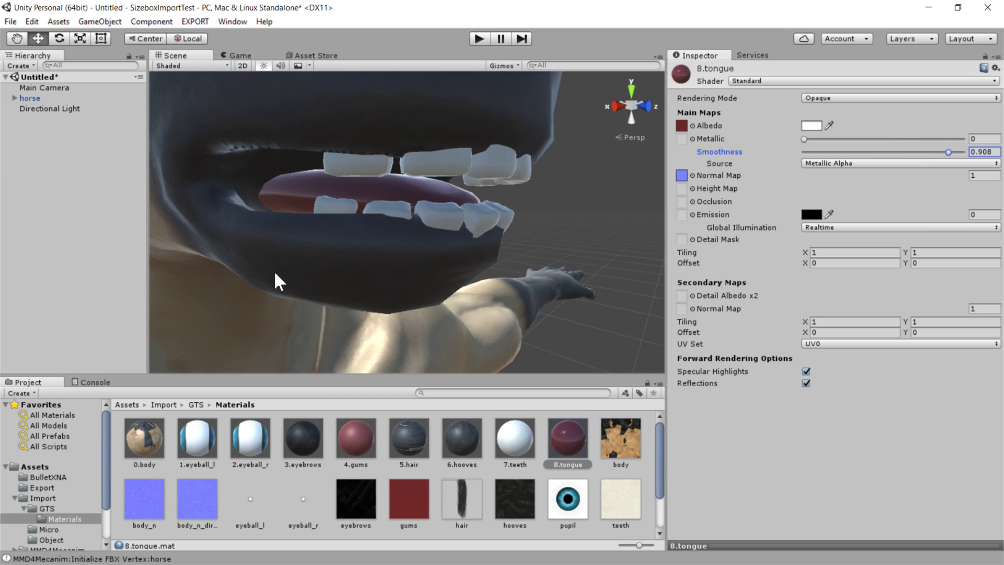
Lower the Smoothness of the 0.body material to about 0.142.
left_click(145, 443)
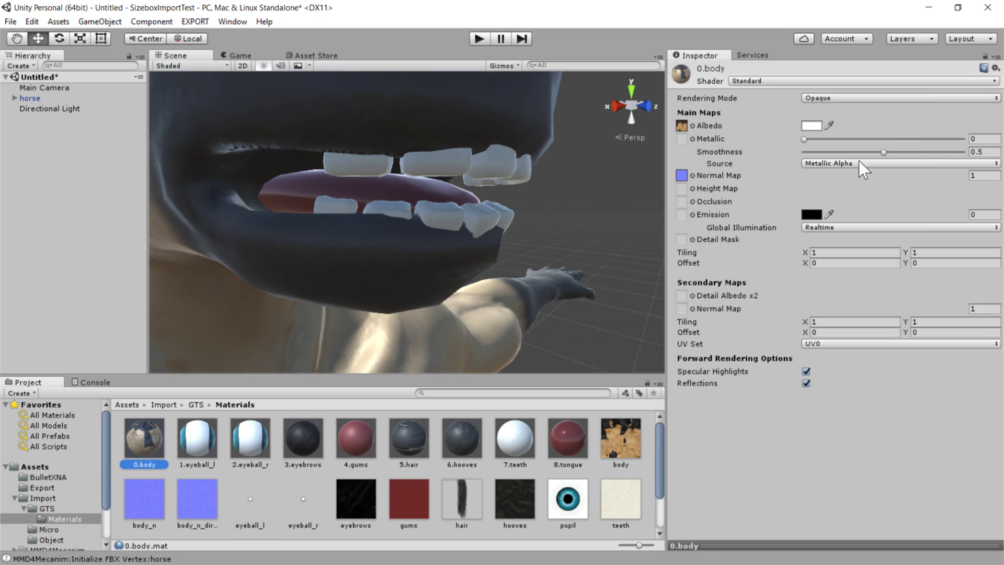
mouse_move(868, 153)
left_mouse_down()
mouse_move(889, 153)
mouse_move(826, 152)
left_mouse_up()
Examine the less glossy body shading on the horse's shoulders, torso, legs, hooves, neck and head.
scroll(296, 332, "down", 10)
middle_click_drag(297, 330, 365, 241)
scroll(349, 280, "down", 5)
right_click_drag(365, 241, 376, 247)
middle_click_drag(377, 247, 409, 281)
left_click_drag(410, 281, 411, 283, "alt")
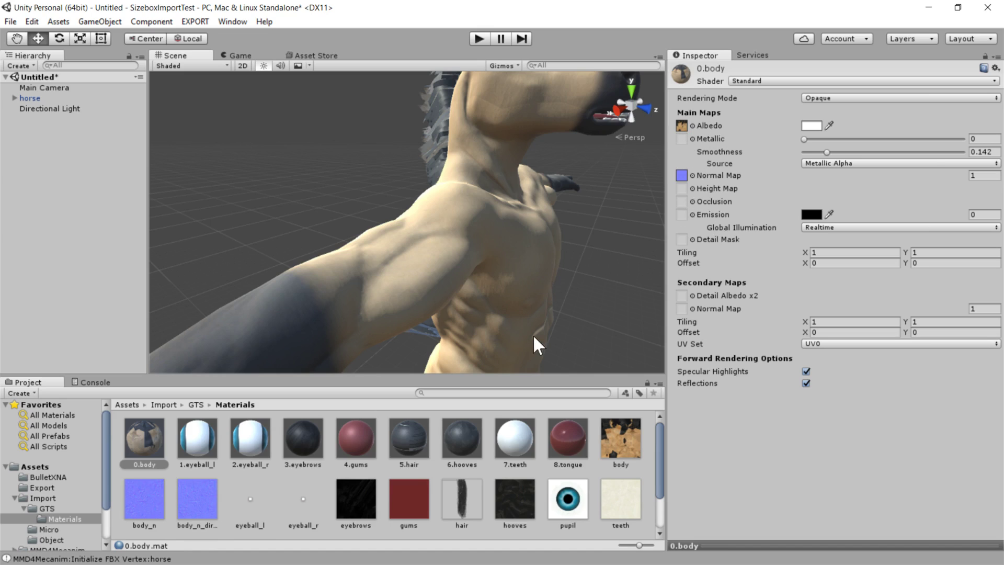
middle_click_drag(533, 334, 528, 100)
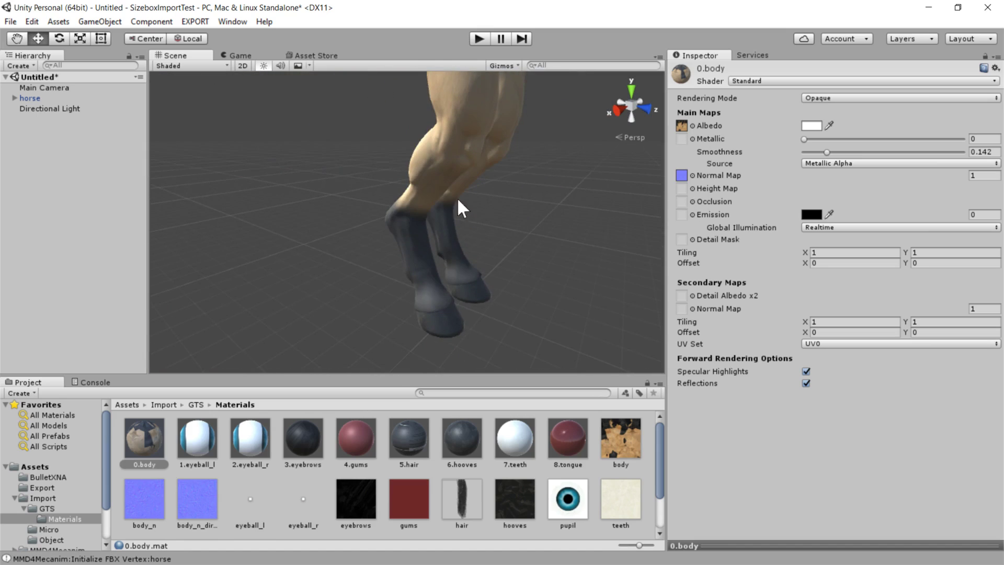
middle_click_drag(455, 114, 453, 404)
right_click_drag(476, 286, 515, 294)
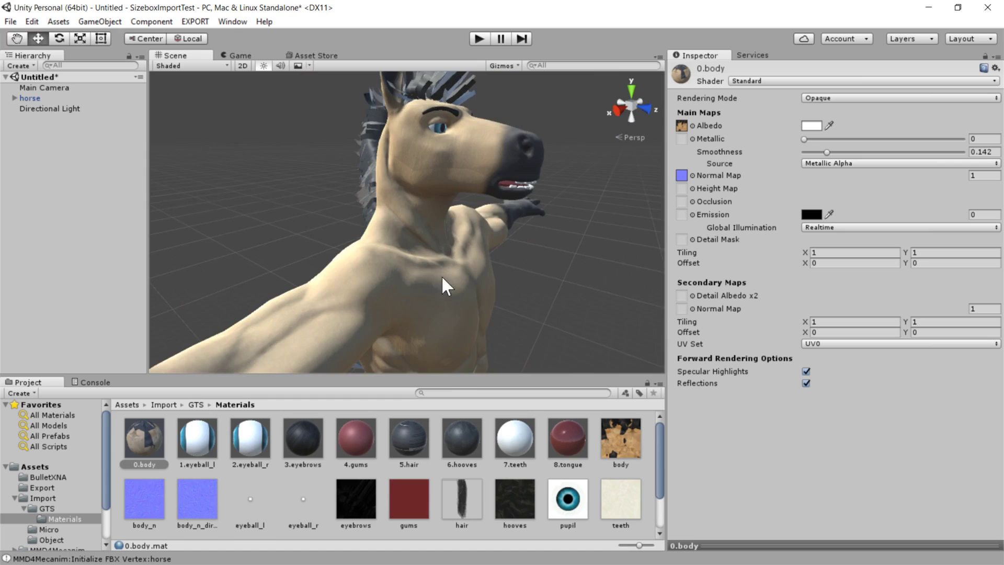
right_click_drag(442, 275, 478, 264)
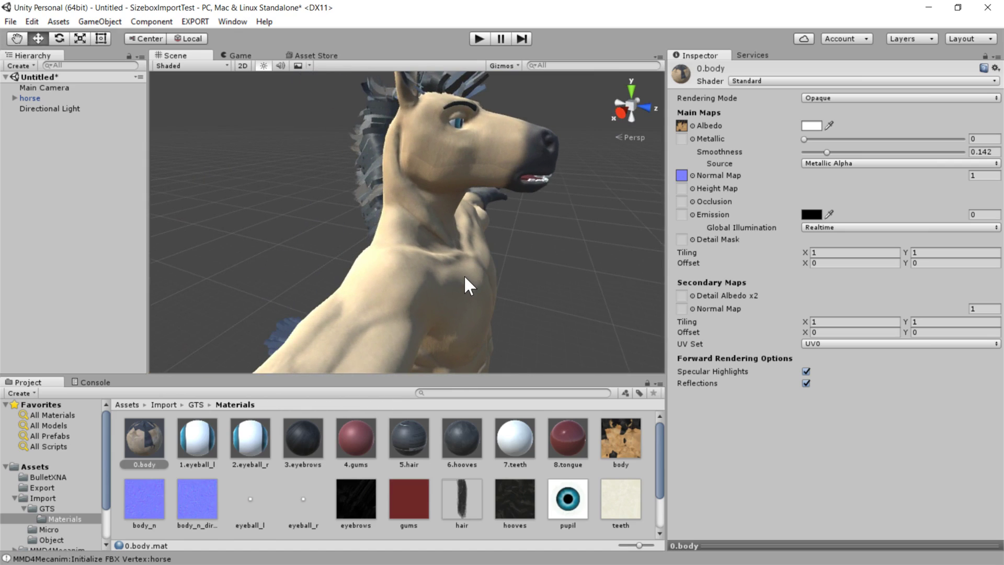
middle_click_drag(440, 179, 409, 294)
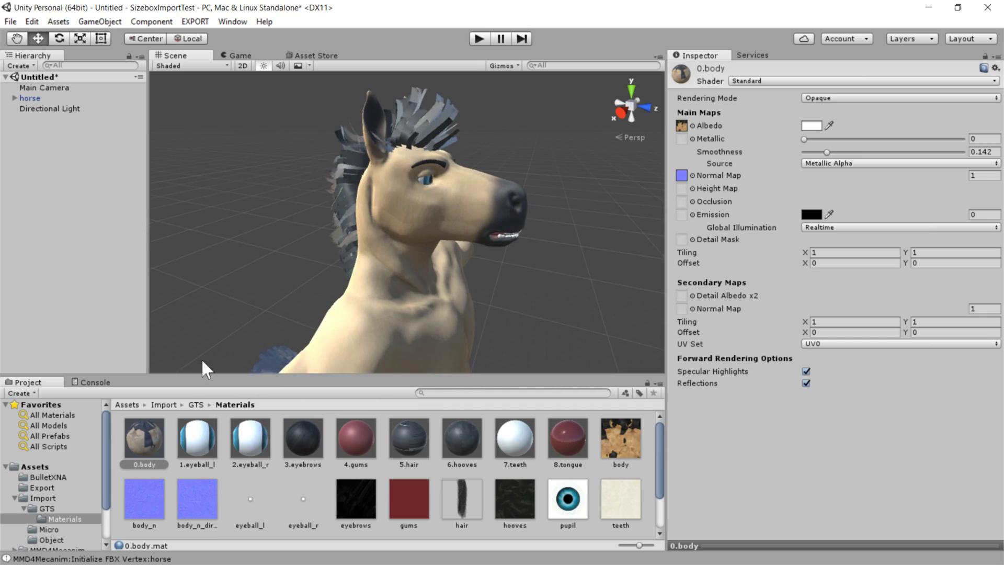
Set the Animation Type of horse.fbx in the Import/GTS folder to Humanoid and apply the rig settings.
left_click(196, 405)
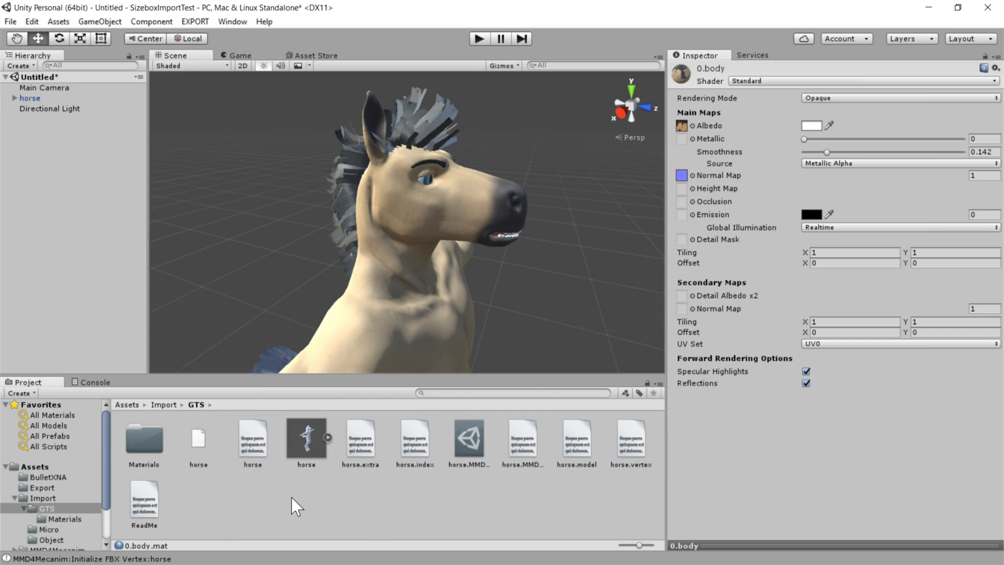
left_click(354, 515)
left_click(309, 444)
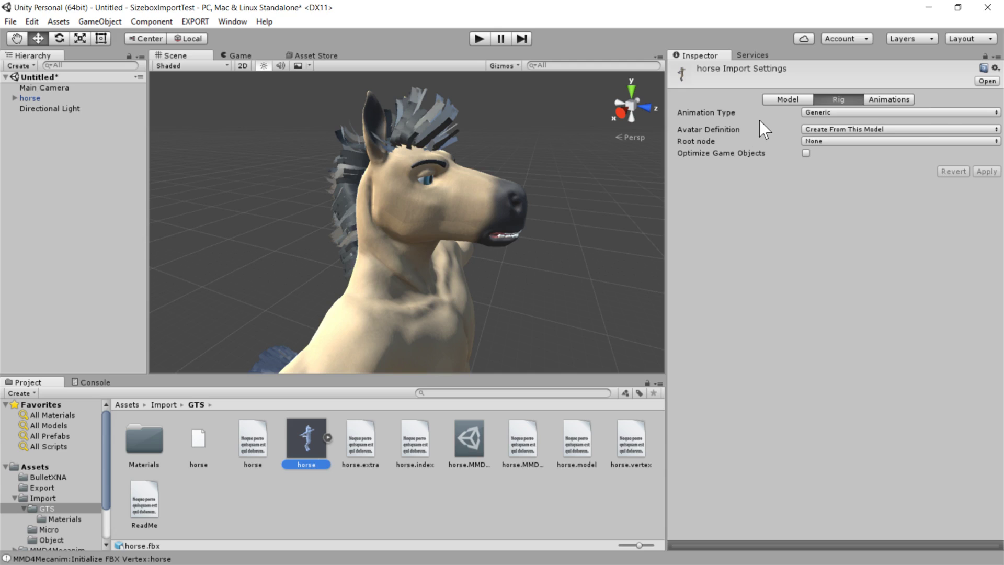
left_click(831, 113)
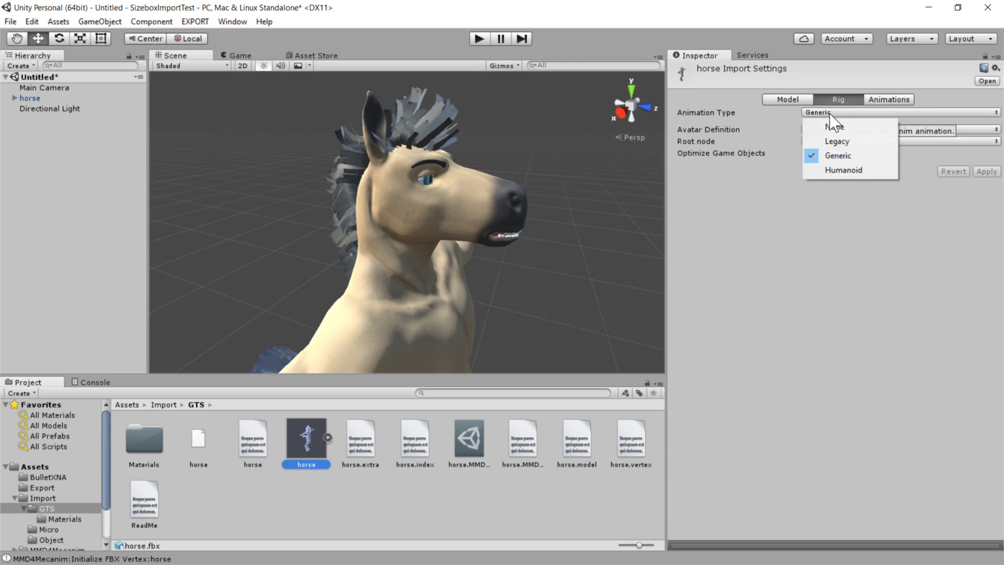
left_click(840, 171)
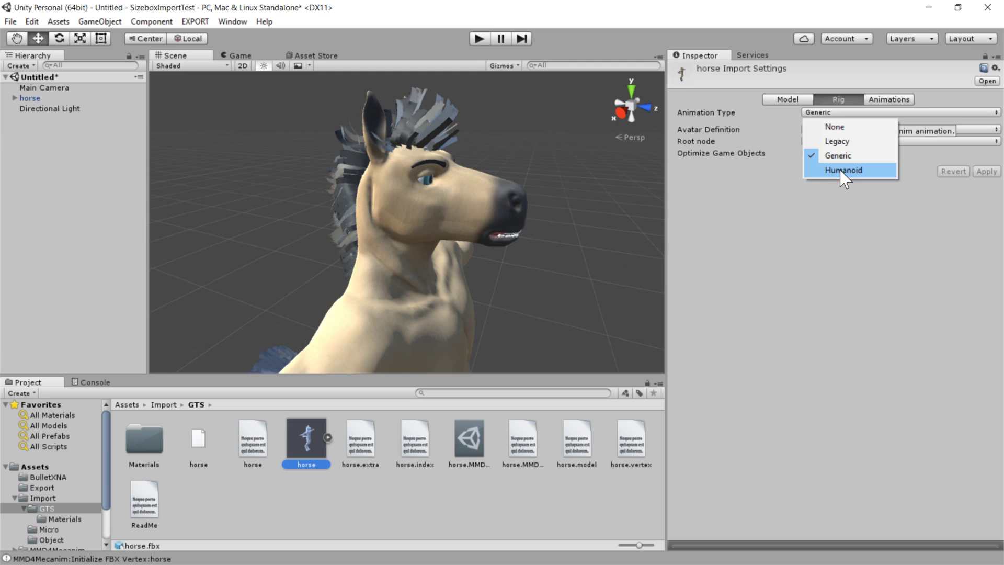
left_click(840, 171)
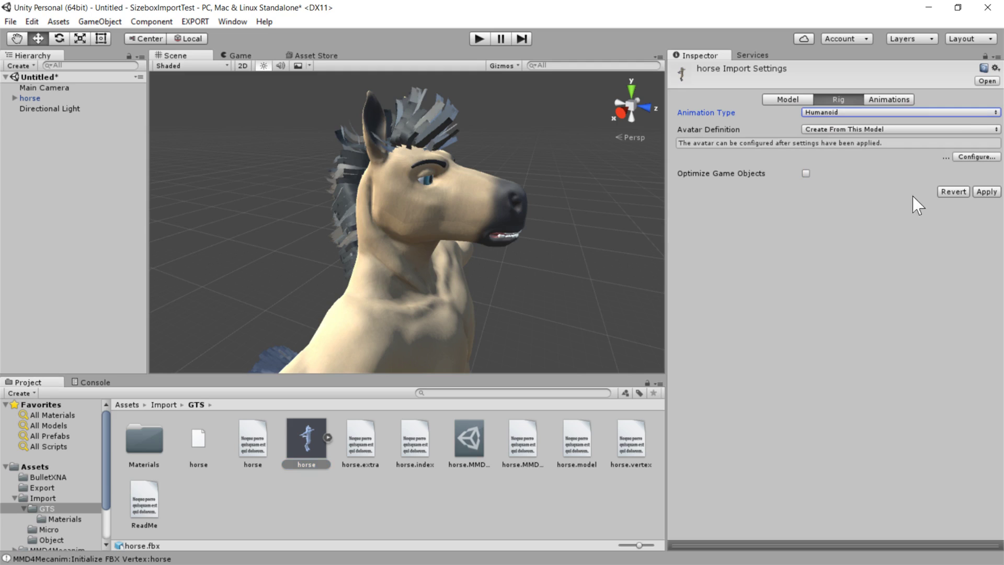
left_click(975, 191)
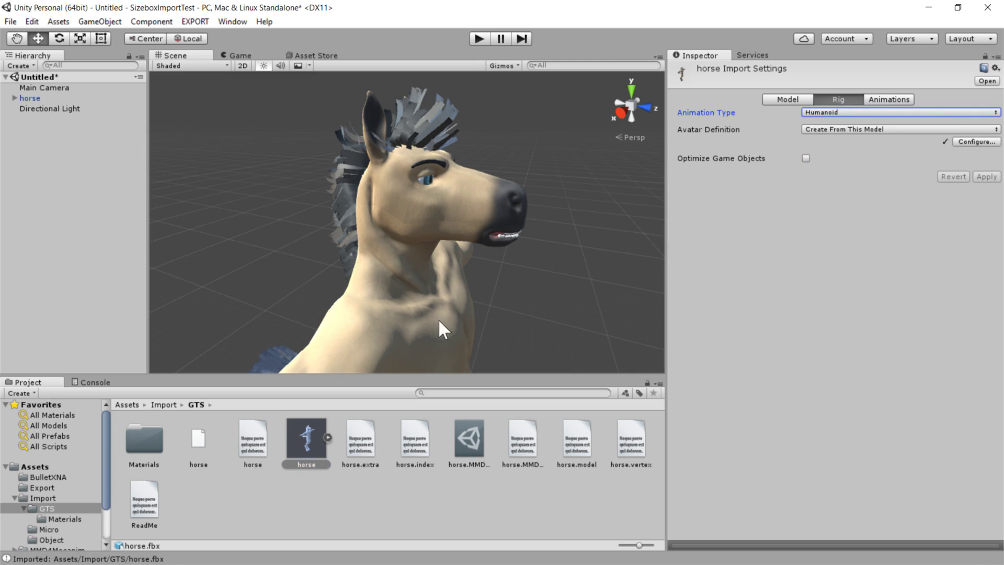
Check the horse in the scene, select horse.fbx again and run Export Current Model.
left_click(412, 276)
left_click(865, 268)
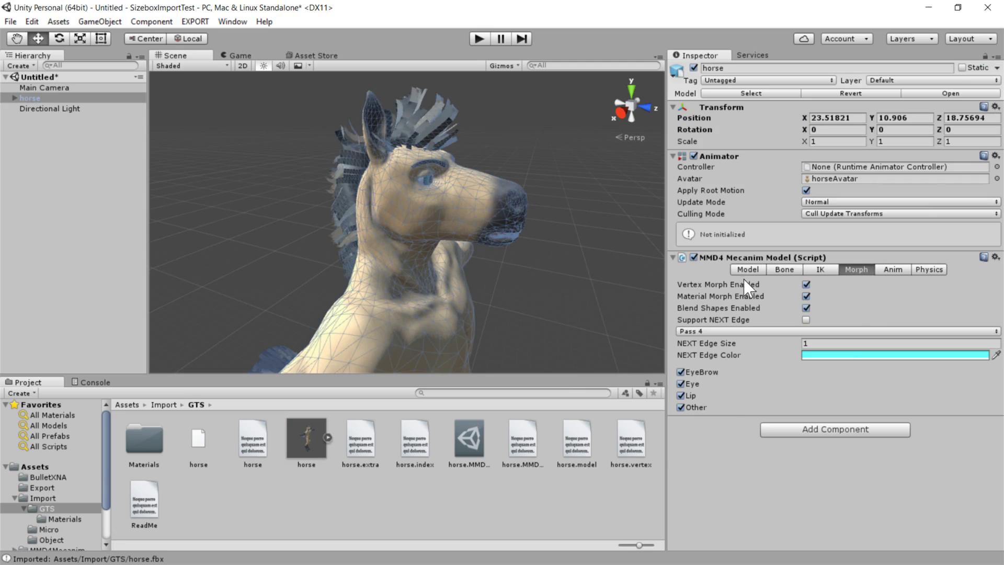
left_click(314, 435)
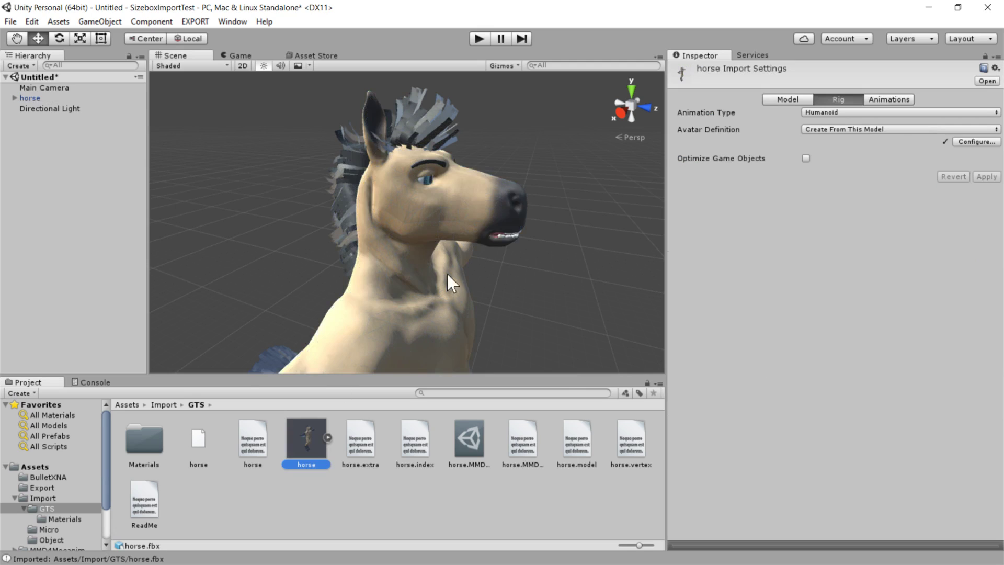
scroll(445, 250, "up", 5)
scroll(446, 236, "down", 5)
left_click(437, 235)
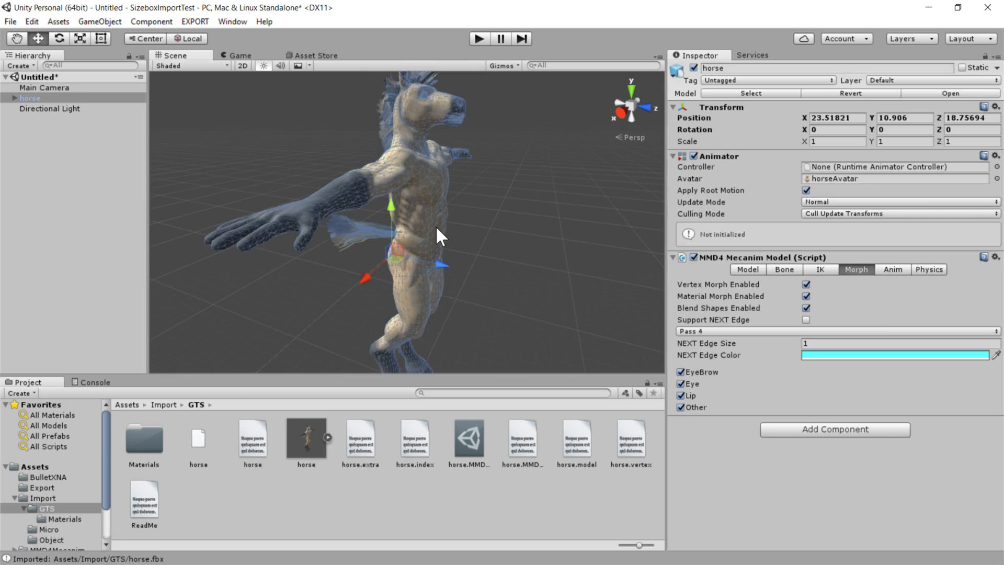
left_click(296, 451)
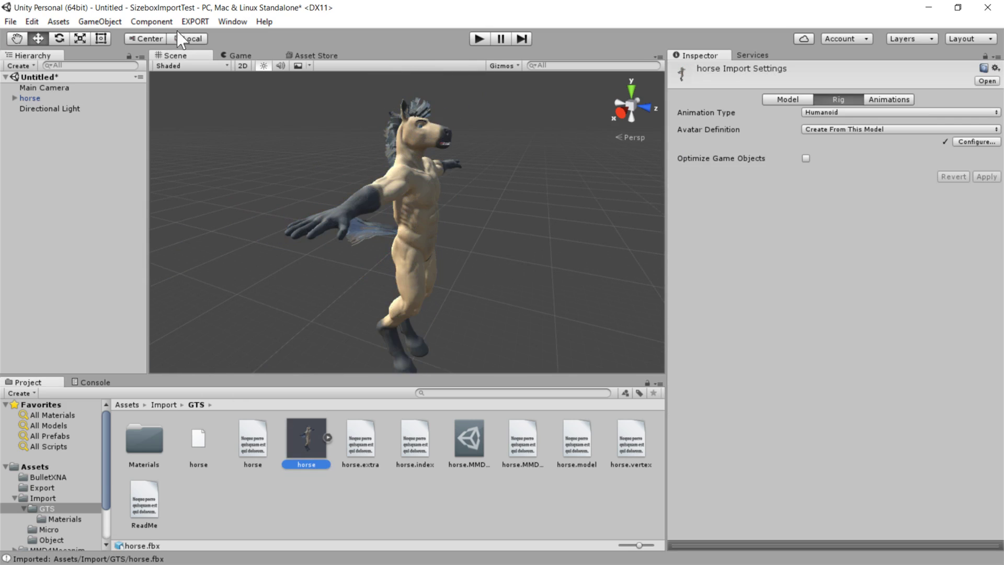
left_click(194, 21)
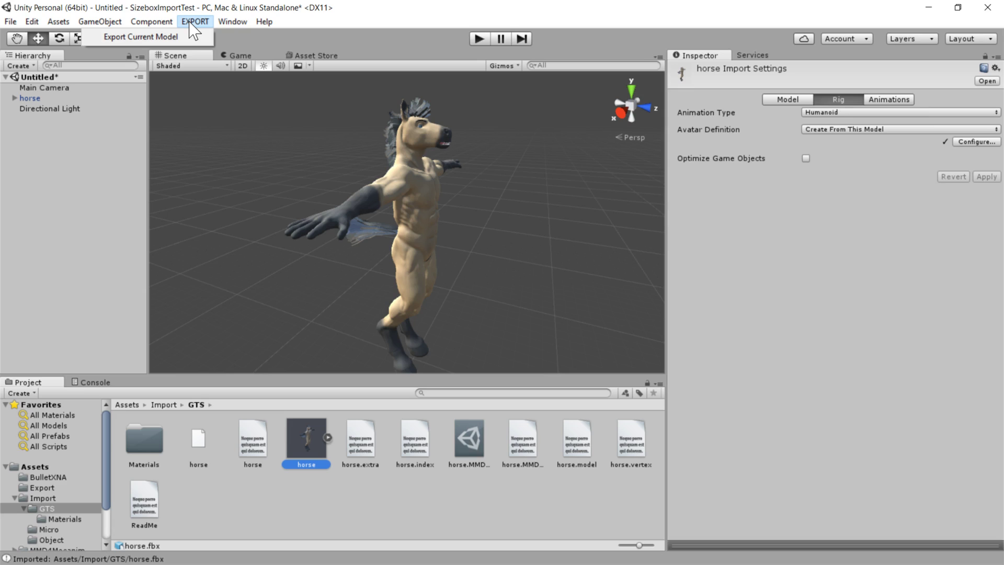
left_click(172, 37)
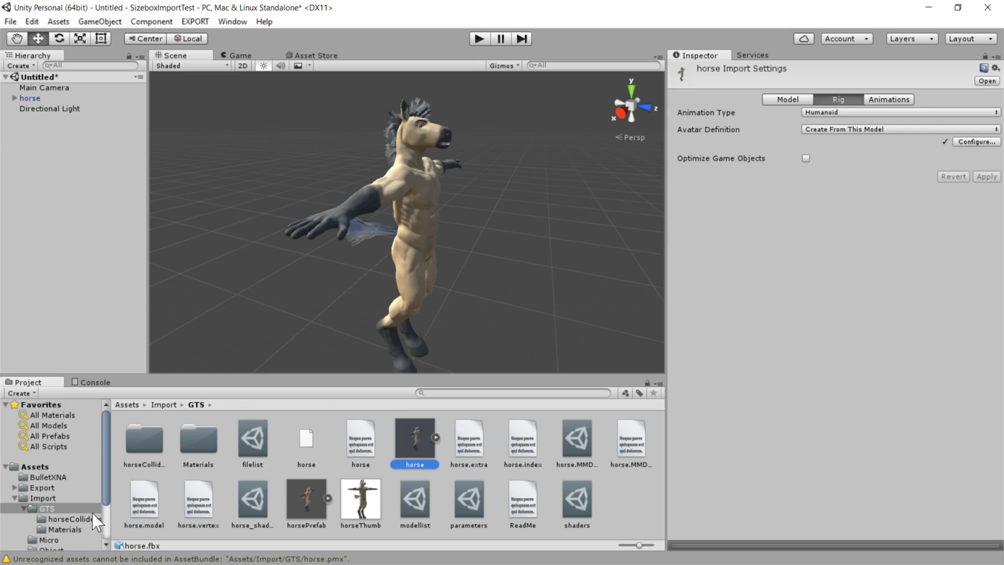
Find the gts (gts) folder under Assets/Export, show it in File Explorer and open it there.
scroll(72, 500, "down", 3)
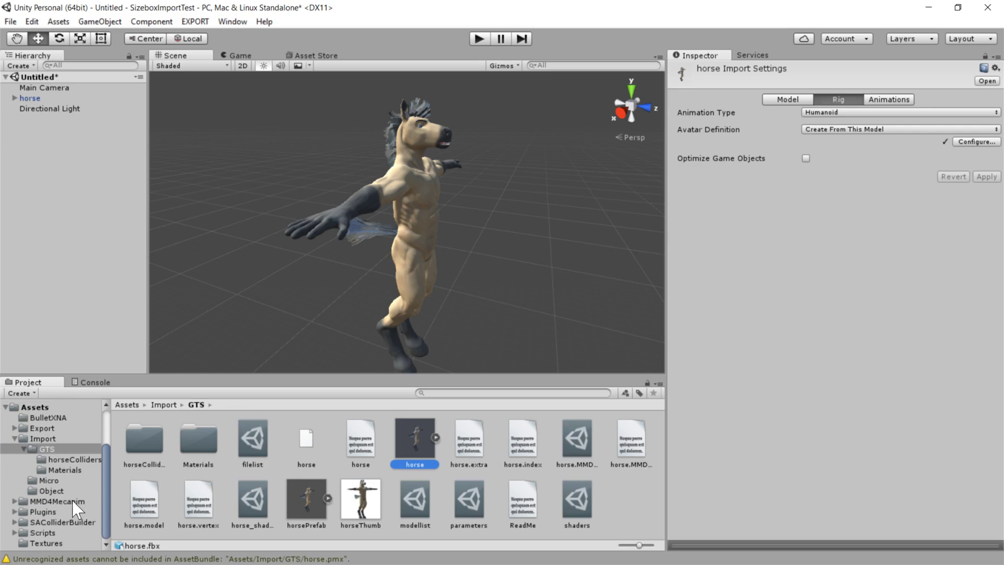
left_click(14, 429)
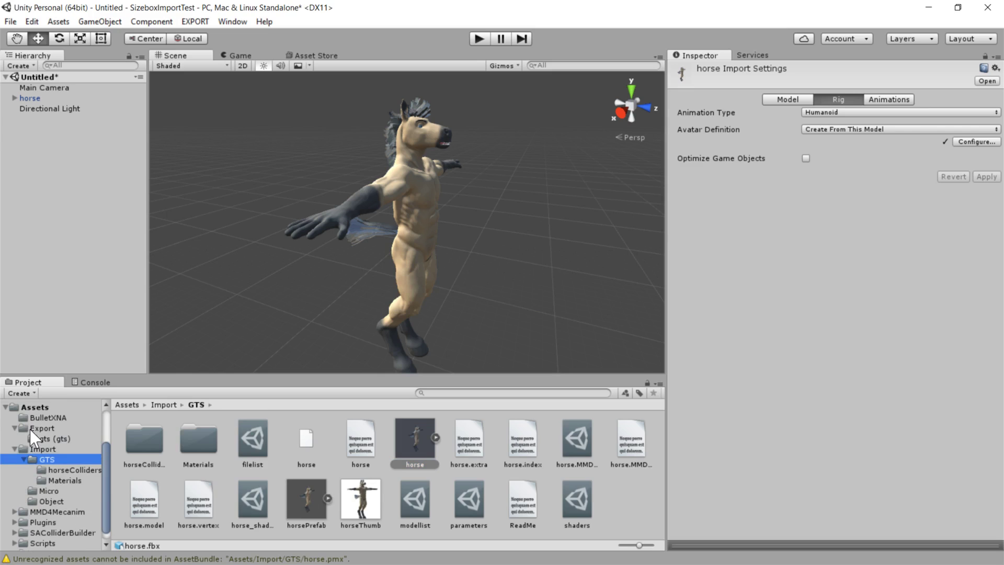
left_click(36, 428)
left_click(49, 439)
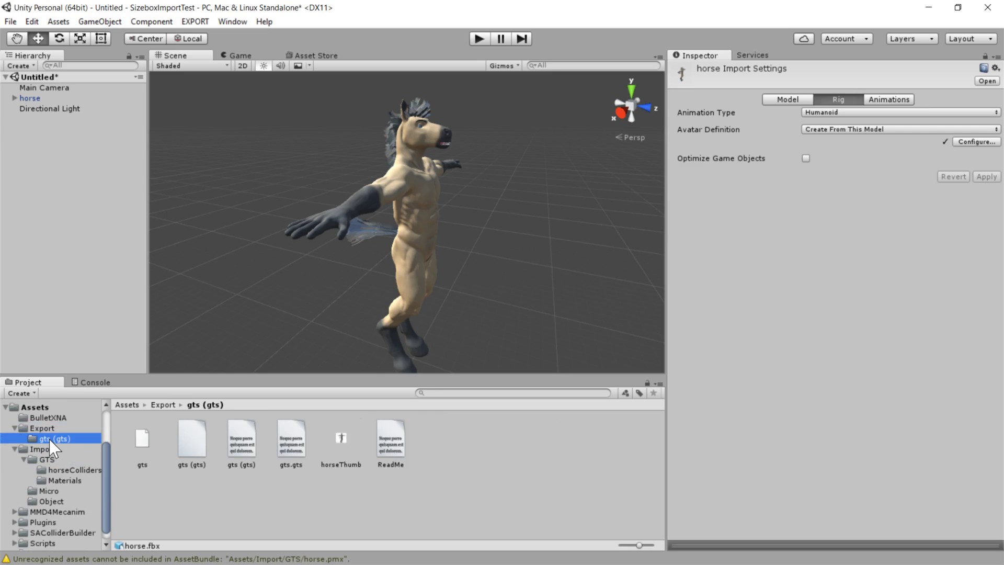
right_click(253, 495)
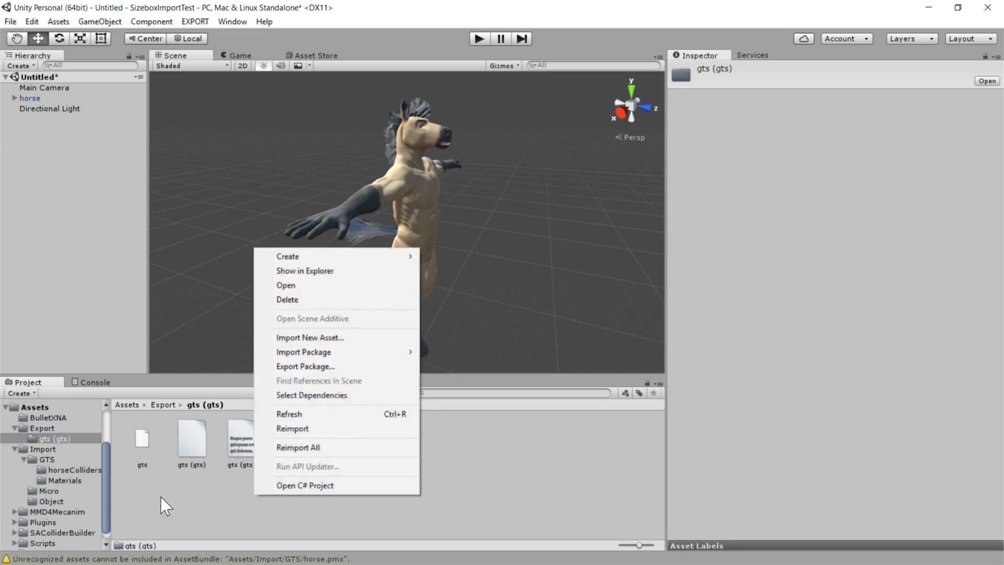
left_click(294, 271)
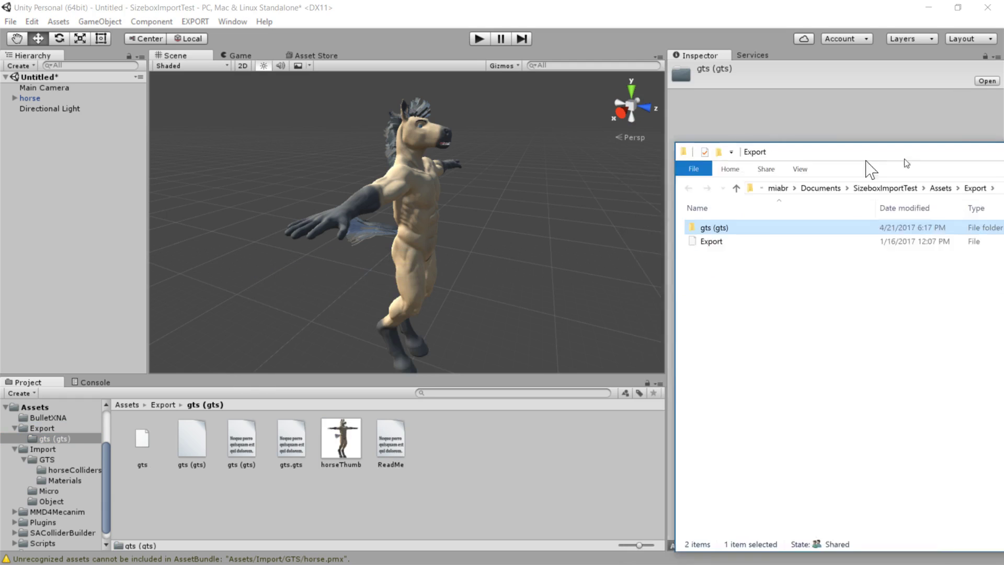
left_click_drag(904, 161, 607, 113)
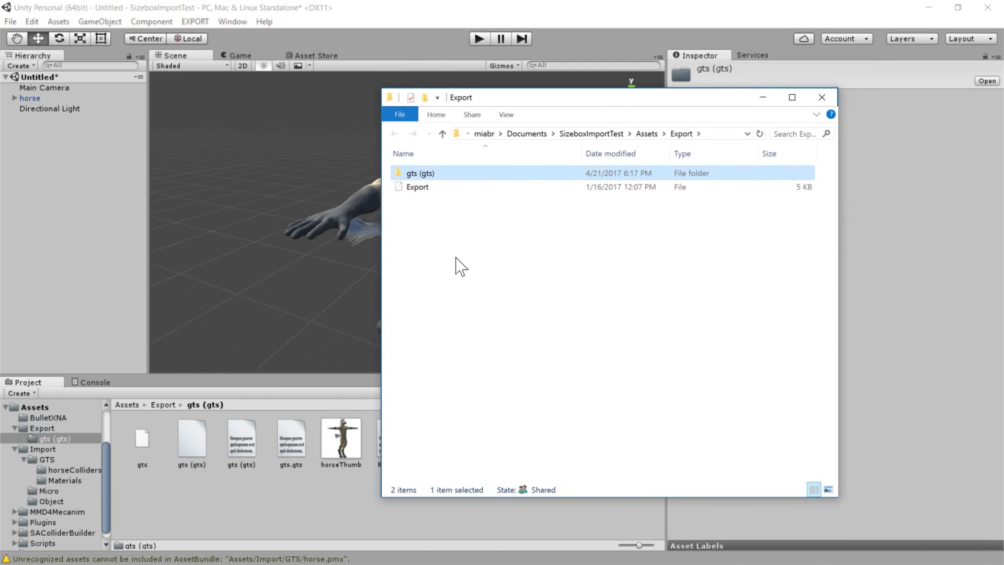
double_click(426, 174)
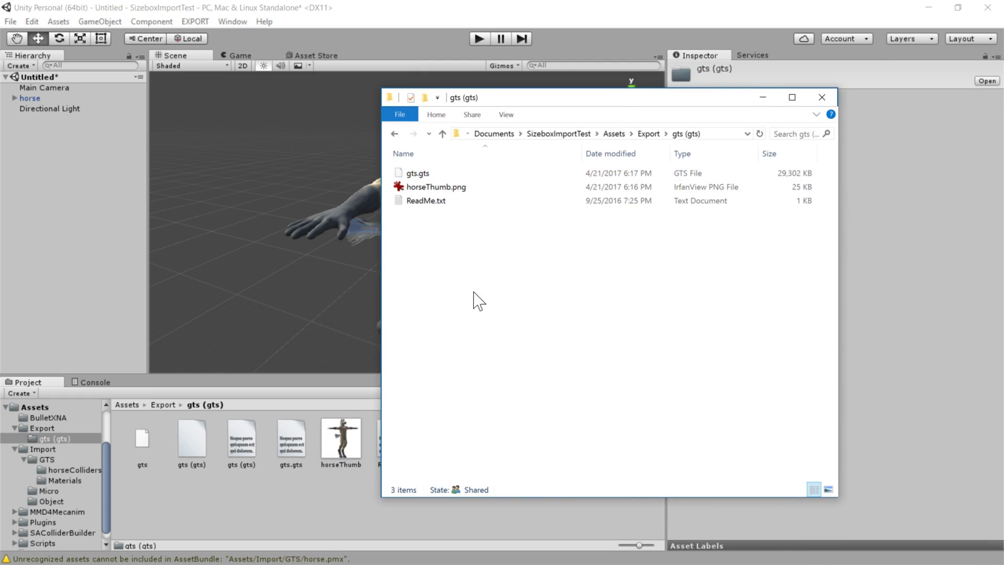
Rename the exported gts.gts file as horse.gts.
left_click(445, 176)
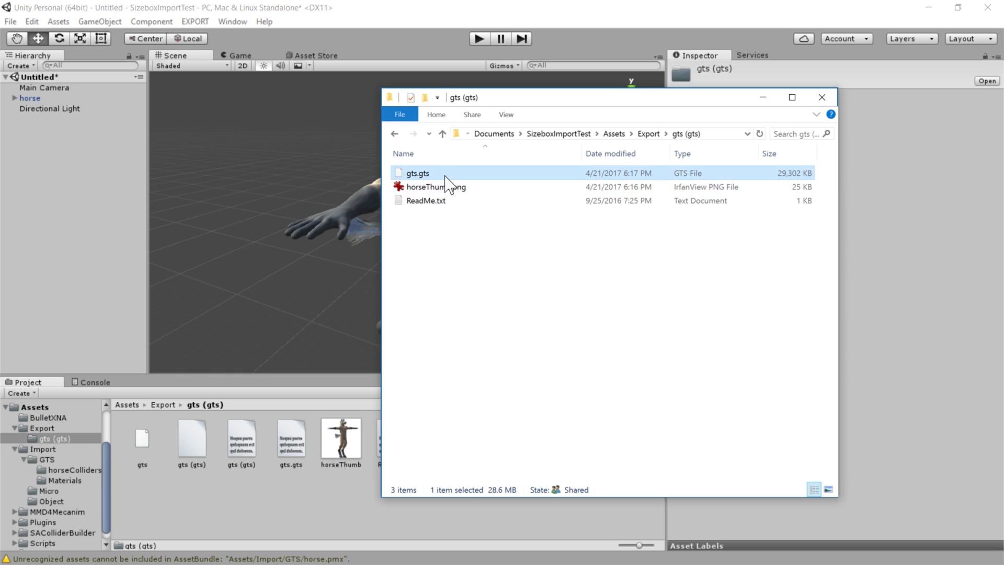
key("F2")
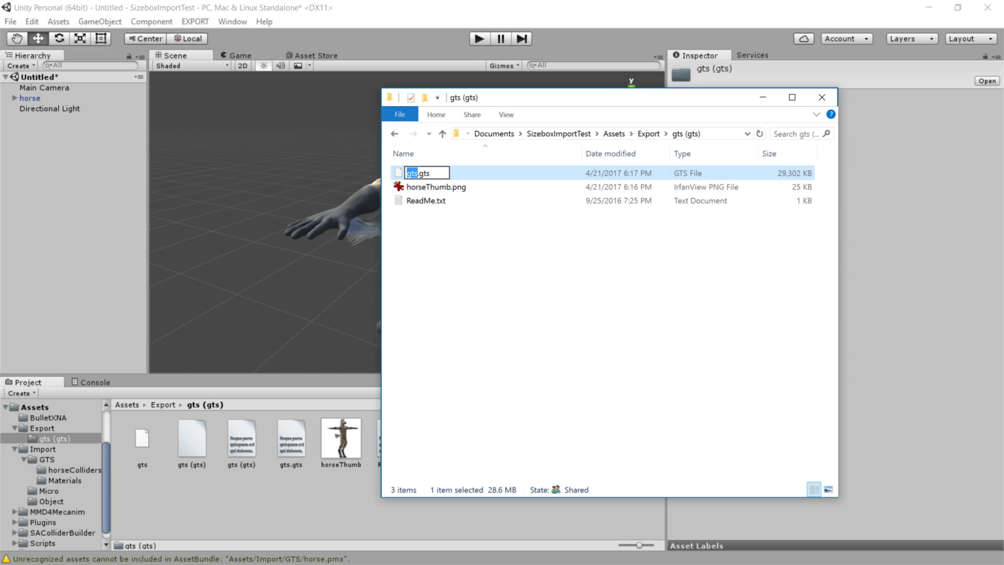
key("Return")
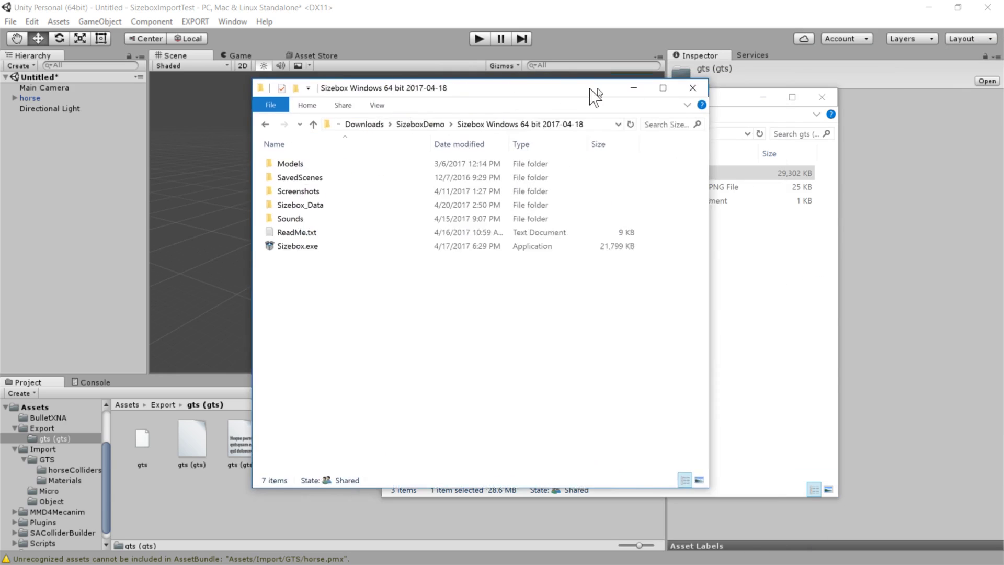
Open the Models > Giantess folder of the Sizebox Windows 64 bit 2017-04-18 installation beside the export folder.
left_click_drag(589, 94, 363, 110)
double_click(112, 189)
double_click(96, 199)
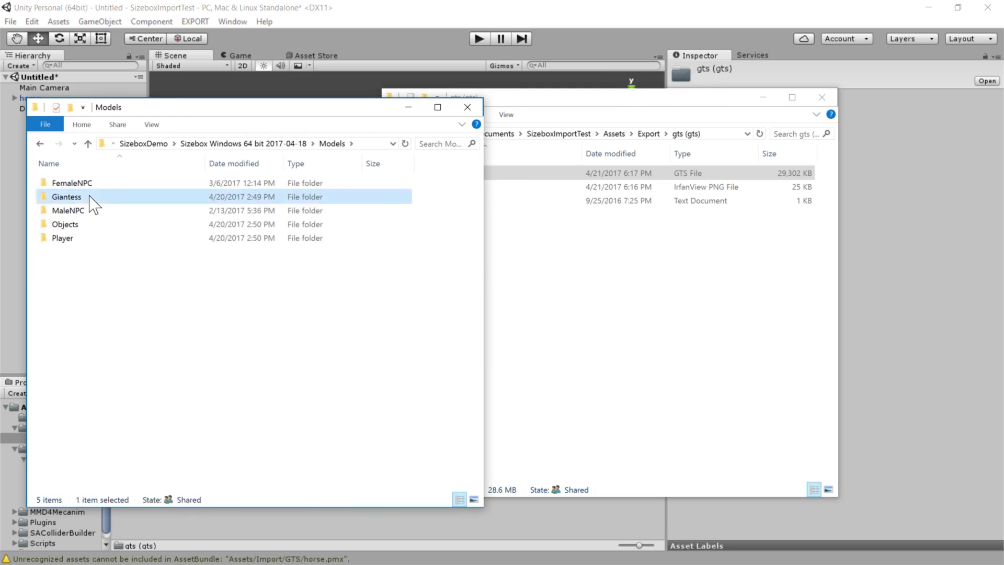
Try to copy horse.gts into the Giantess folder.
key("ctrl+v")
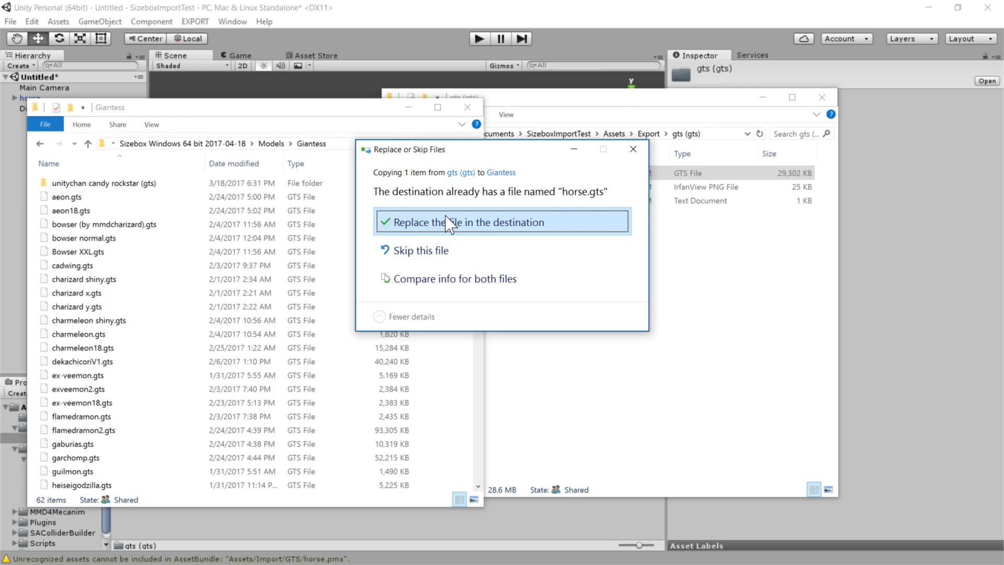
left_click(529, 229)
left_click(702, 280)
Rename the exported horse.gts file as horse_test.gts and copy it into the Giantess folder.
left_click(459, 175)
left_click(459, 175)
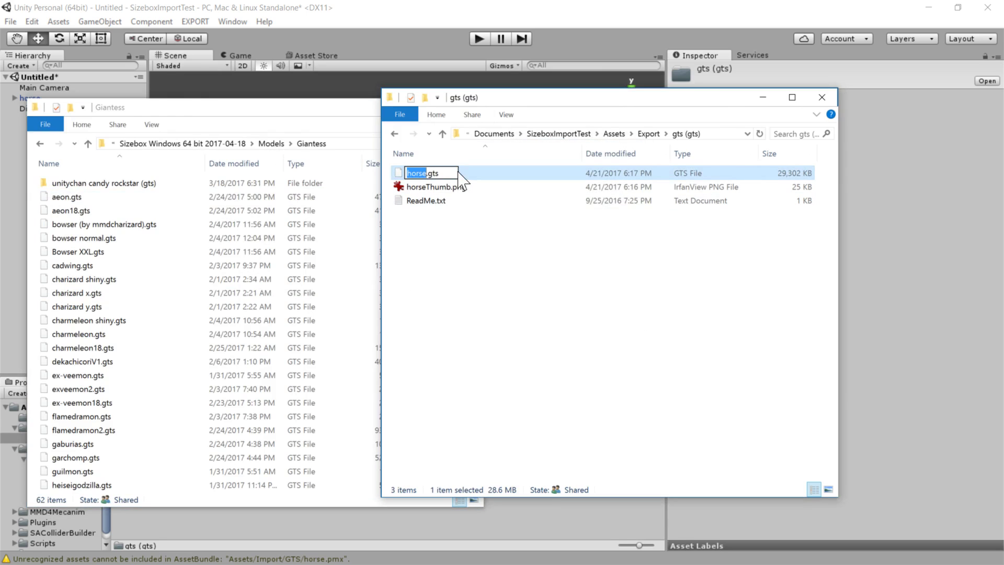
type(")")
type("_test")
key("Return")
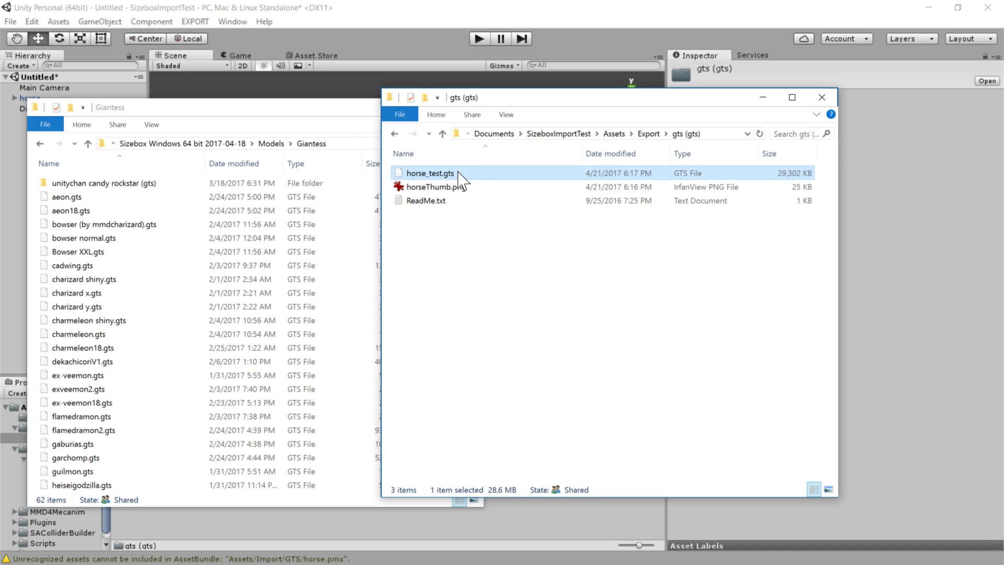
left_click_drag(460, 178, 336, 278)
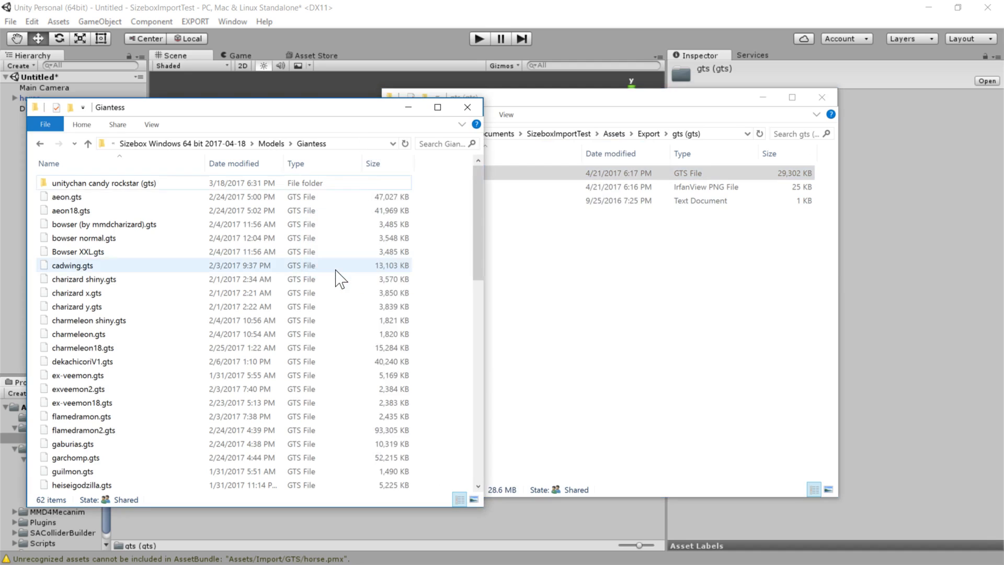
Launch Sizebox.exe from its installation folder and start a game on the two-storey house stage.
left_click(219, 143)
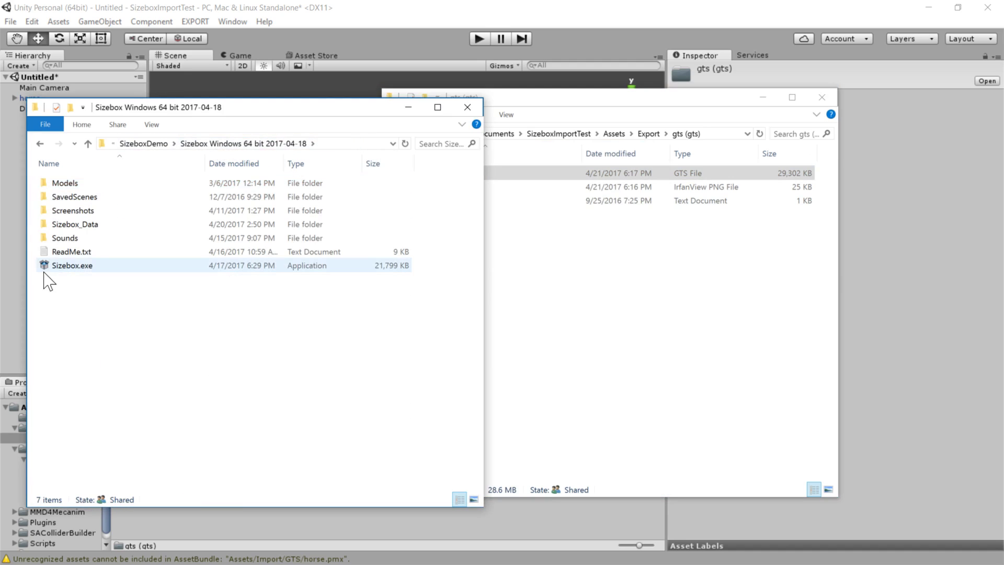
double_click(67, 267)
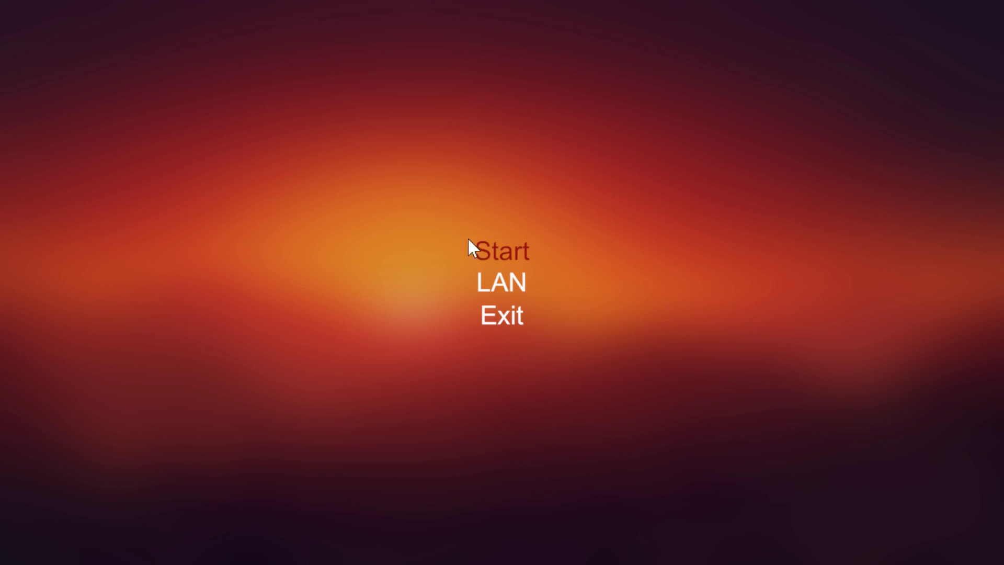
left_click(470, 247)
left_click(559, 386)
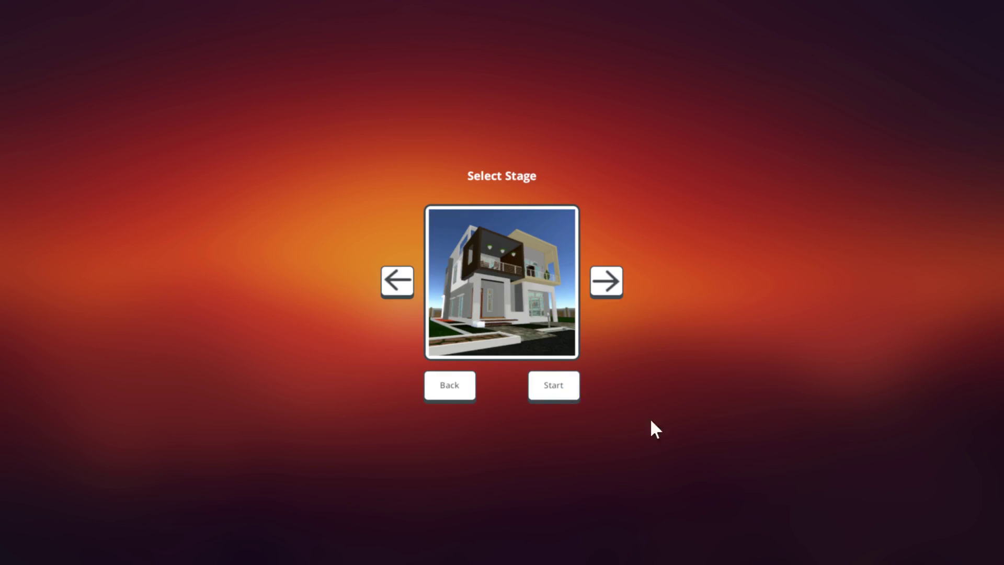
left_click(551, 397)
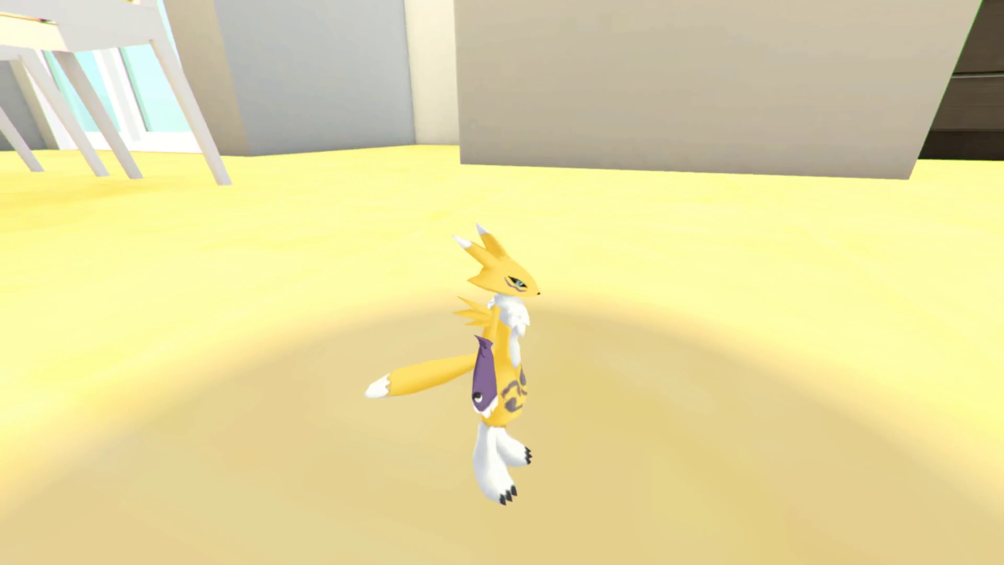
Spawn the horse_test model from the Giantess list on the floor in front of the player character.
key("w")
key("Tab")
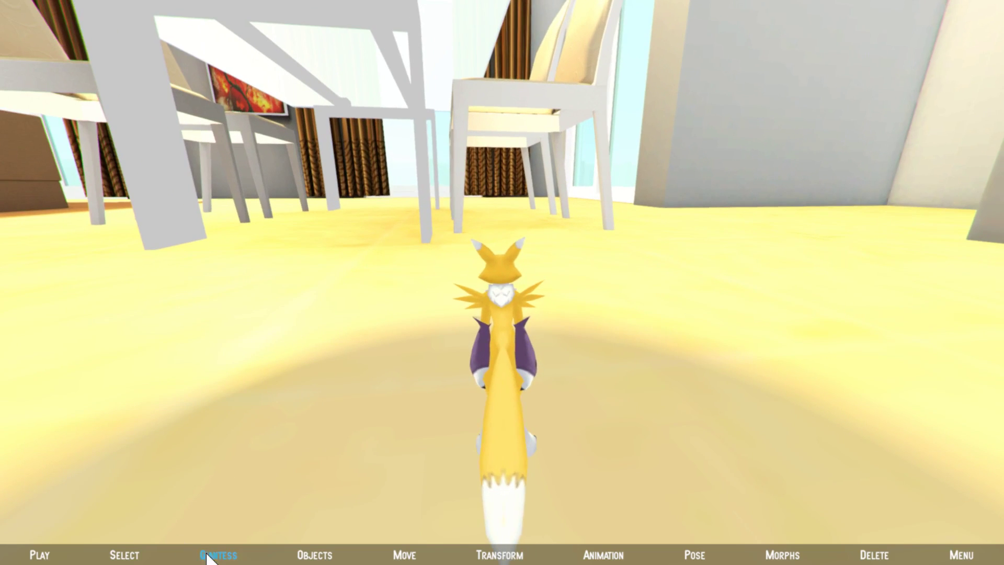
left_click(218, 554)
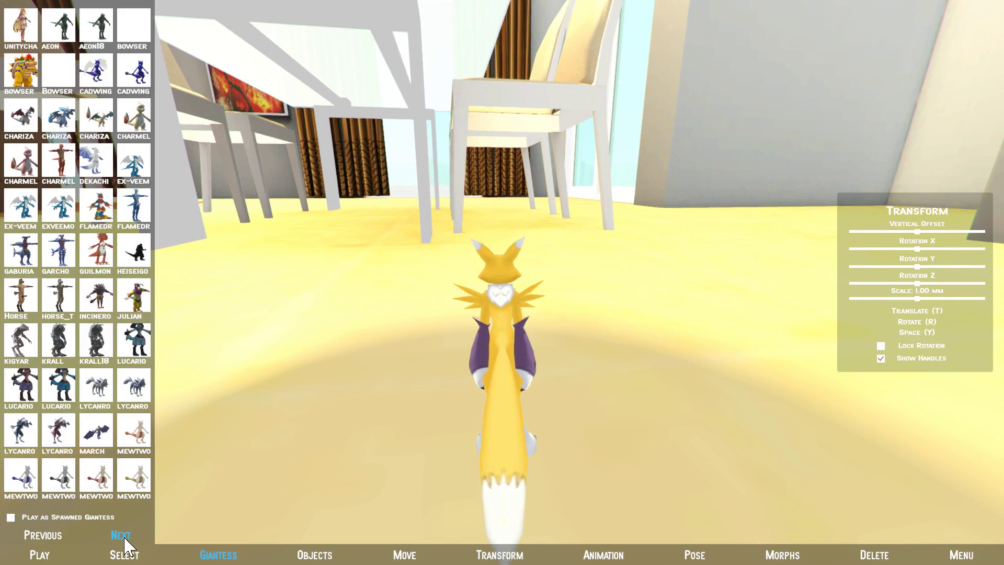
left_click(338, 345)
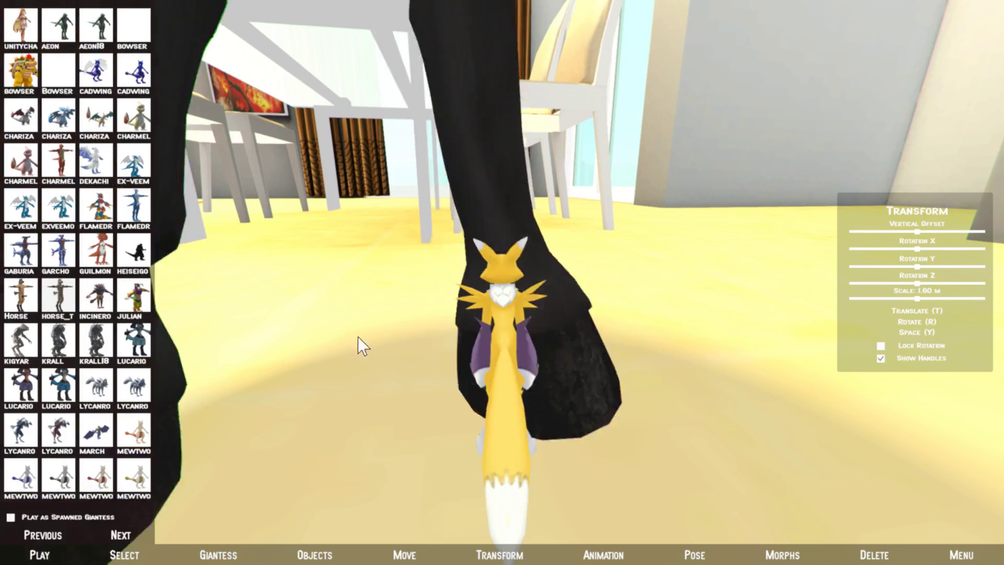
Move the spawned horse near the wooden door using the red translate handle.
scroll(341, 293, "down", 5)
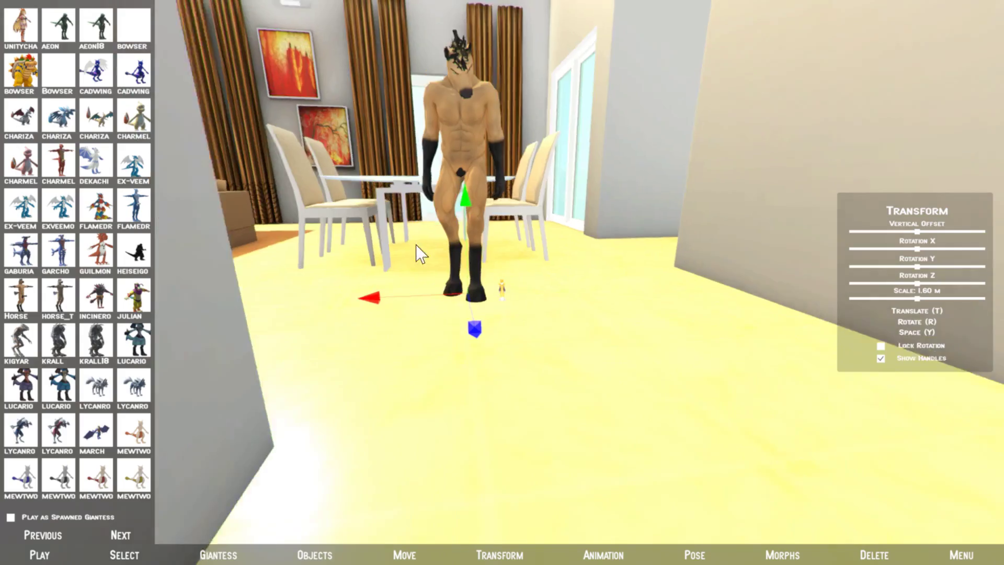
right_click_drag(415, 243, 656, 299)
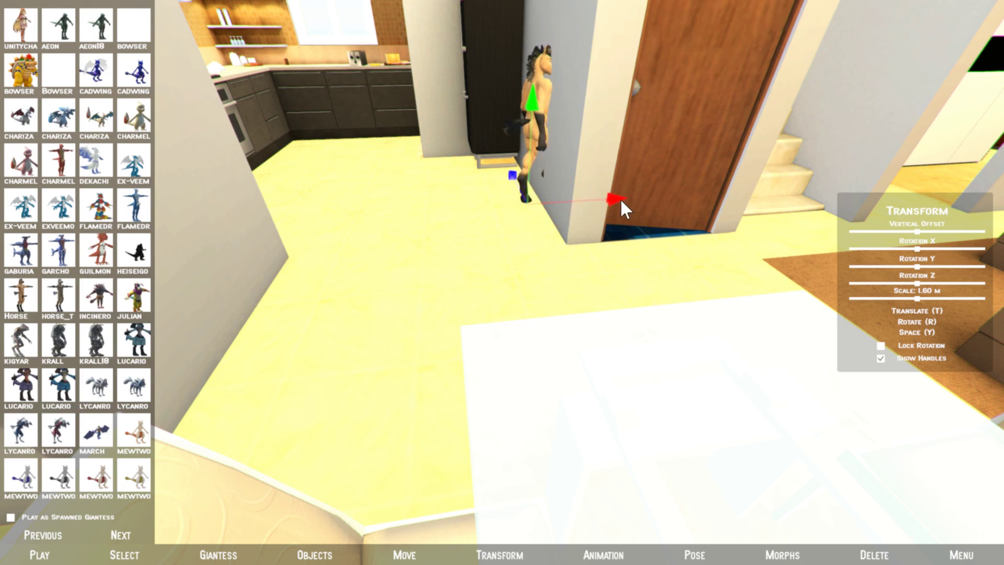
left_click_drag(617, 201, 656, 203)
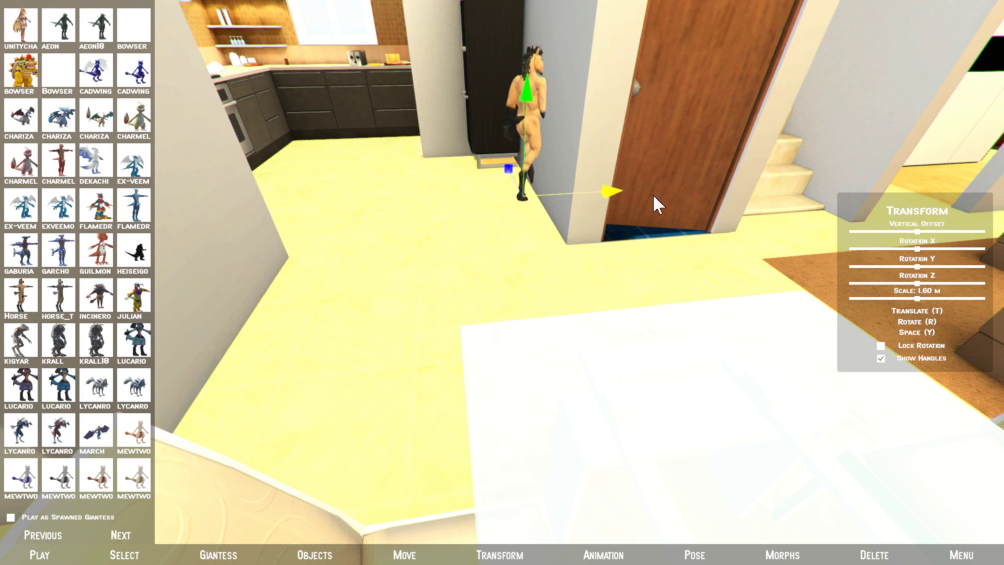